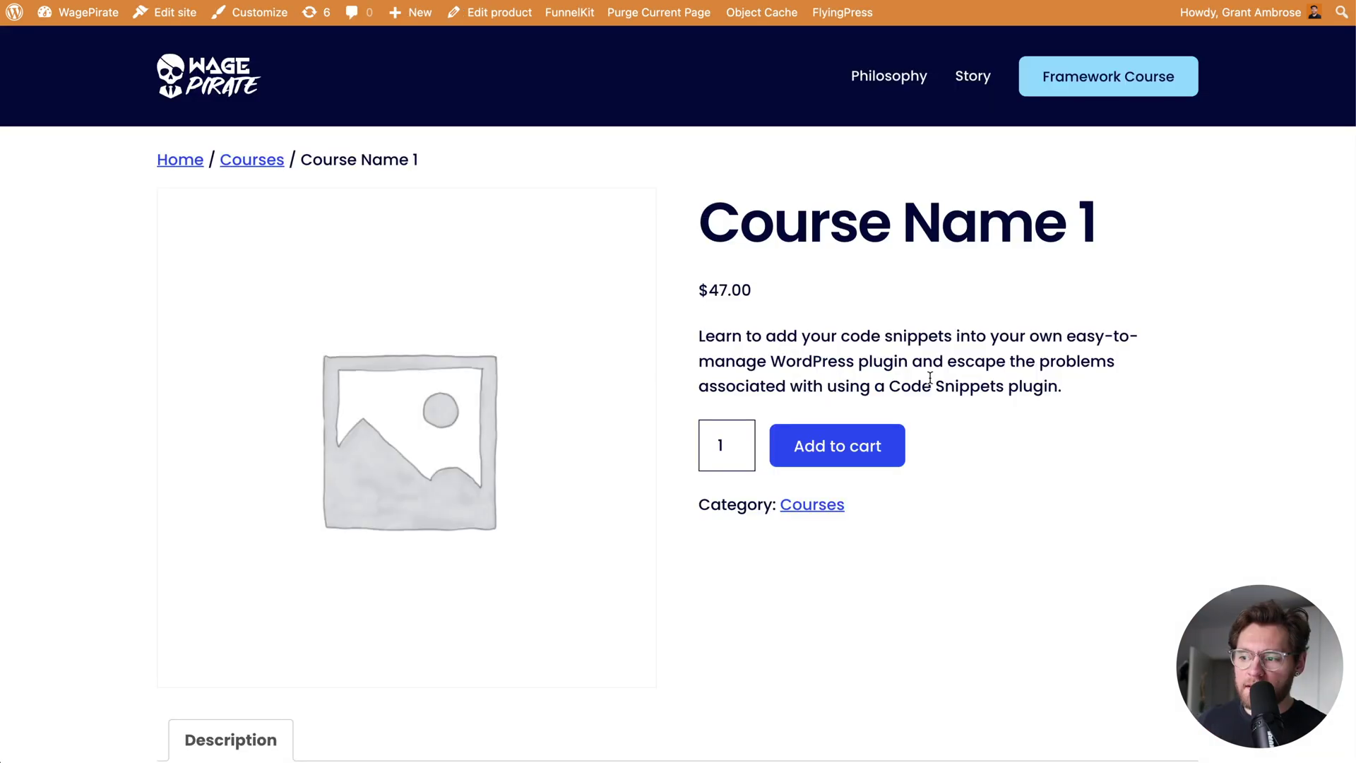
- Add Course Name 1 to the cart and place a test-gateway order through shipping and payment
{"action": "left_click", "coordinate": [845, 452]}
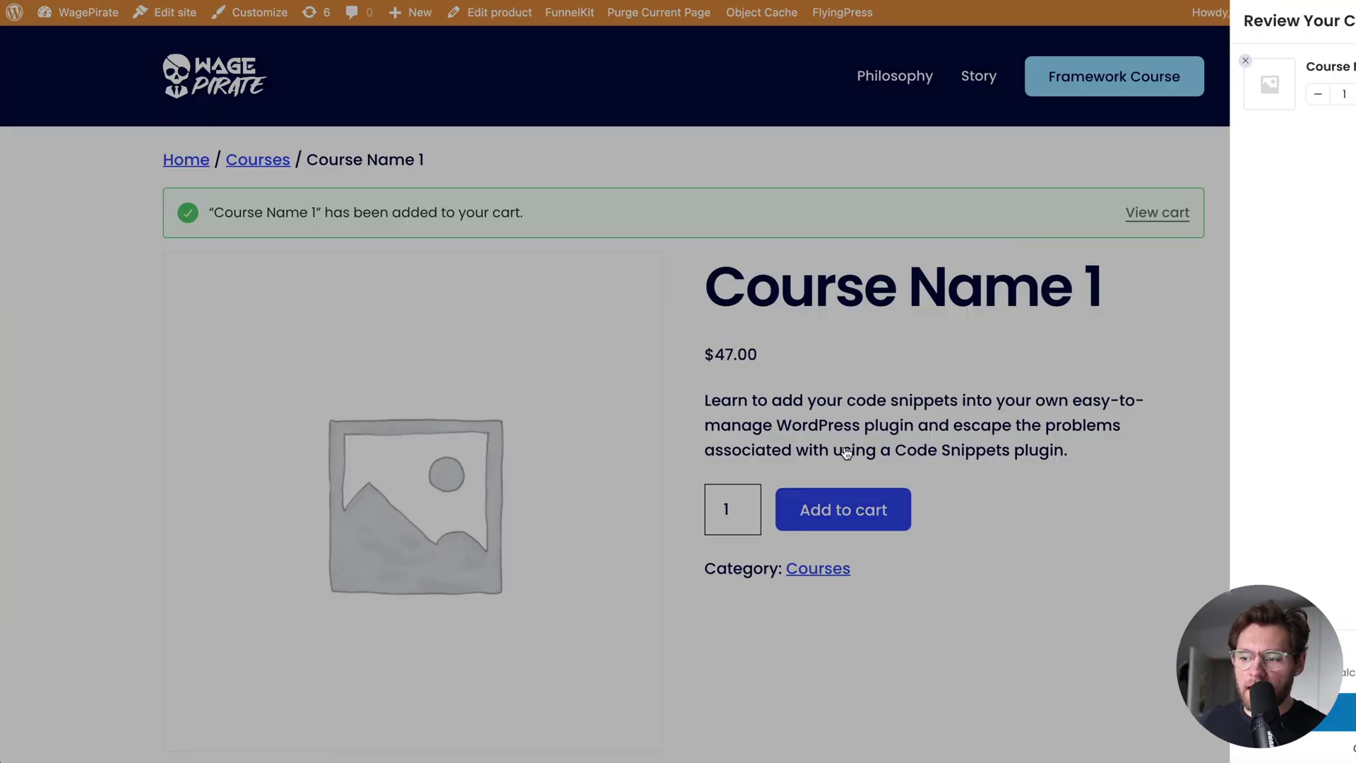
{"action": "left_click", "coordinate": [1120, 710]}
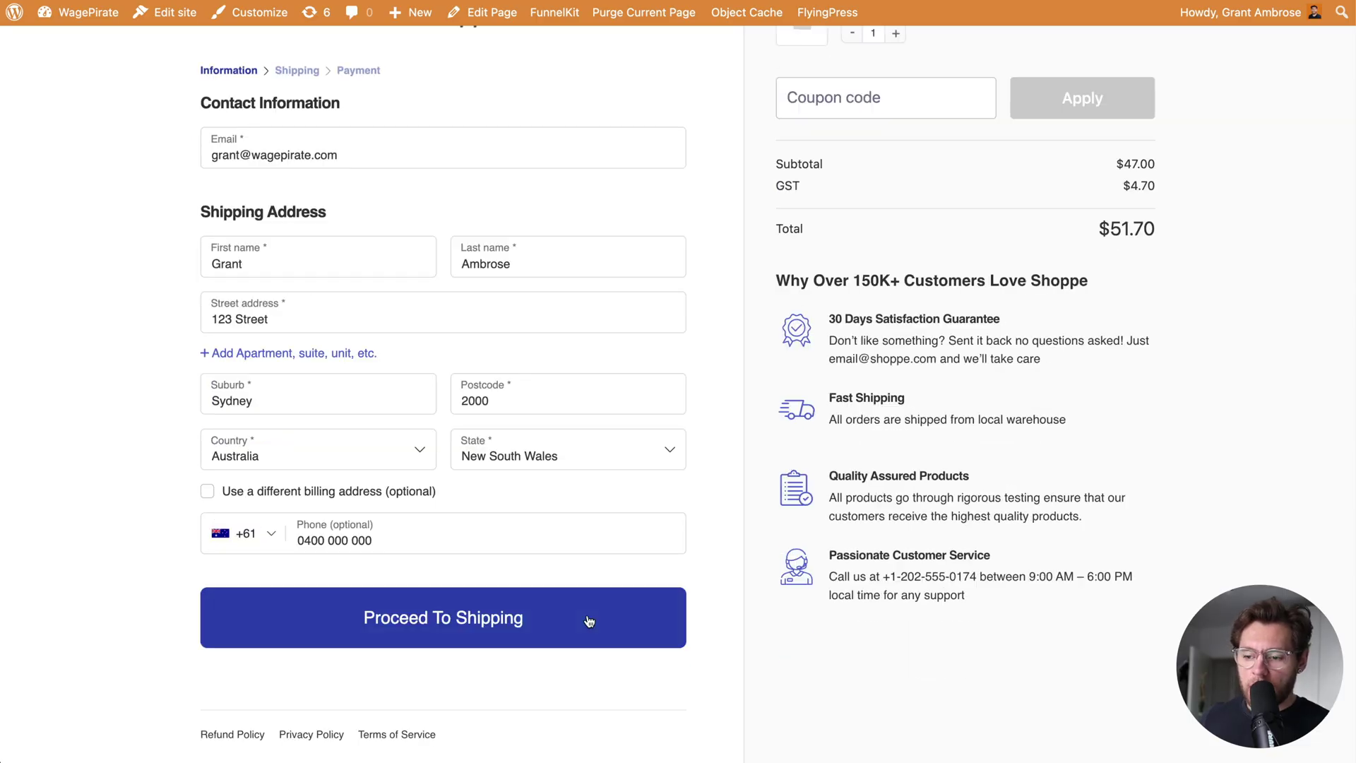
{"action": "left_click", "coordinate": [589, 621]}
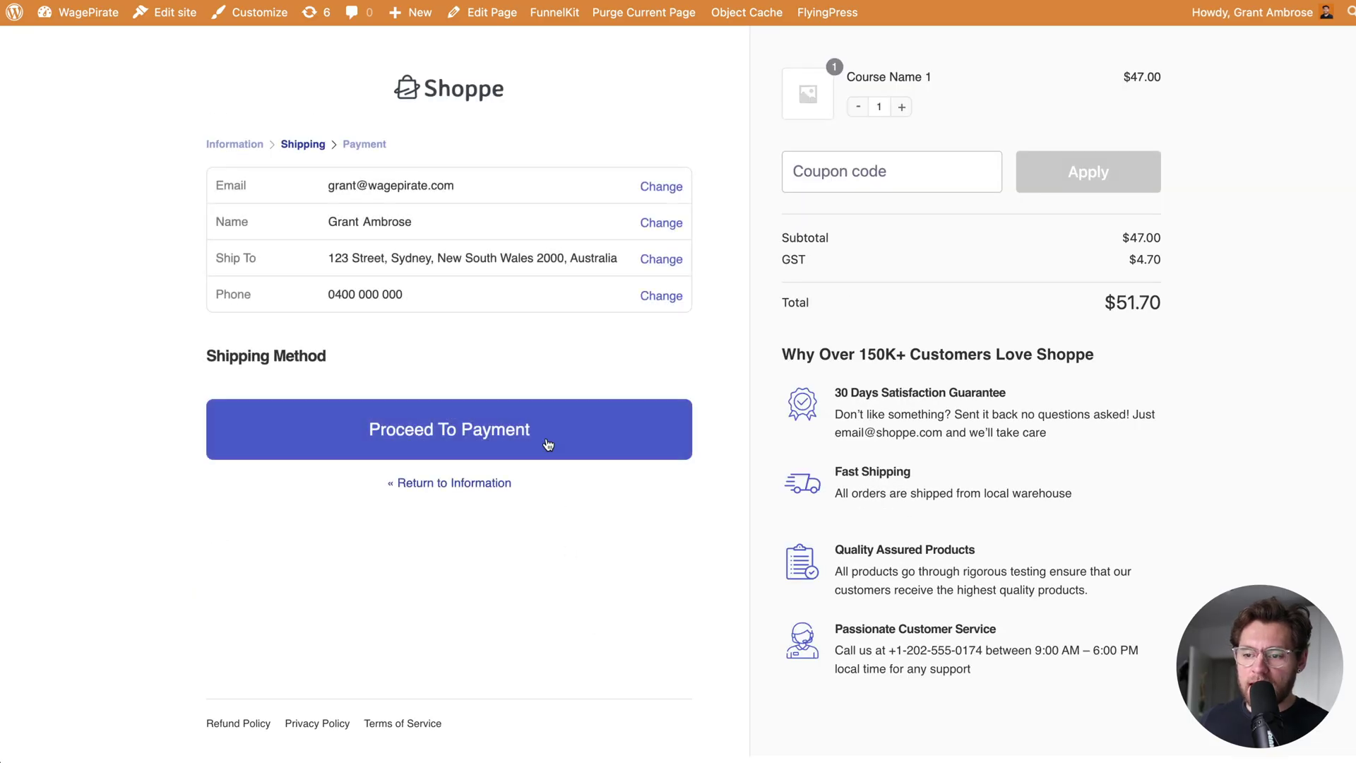
{"action": "left_click", "coordinate": [545, 428]}
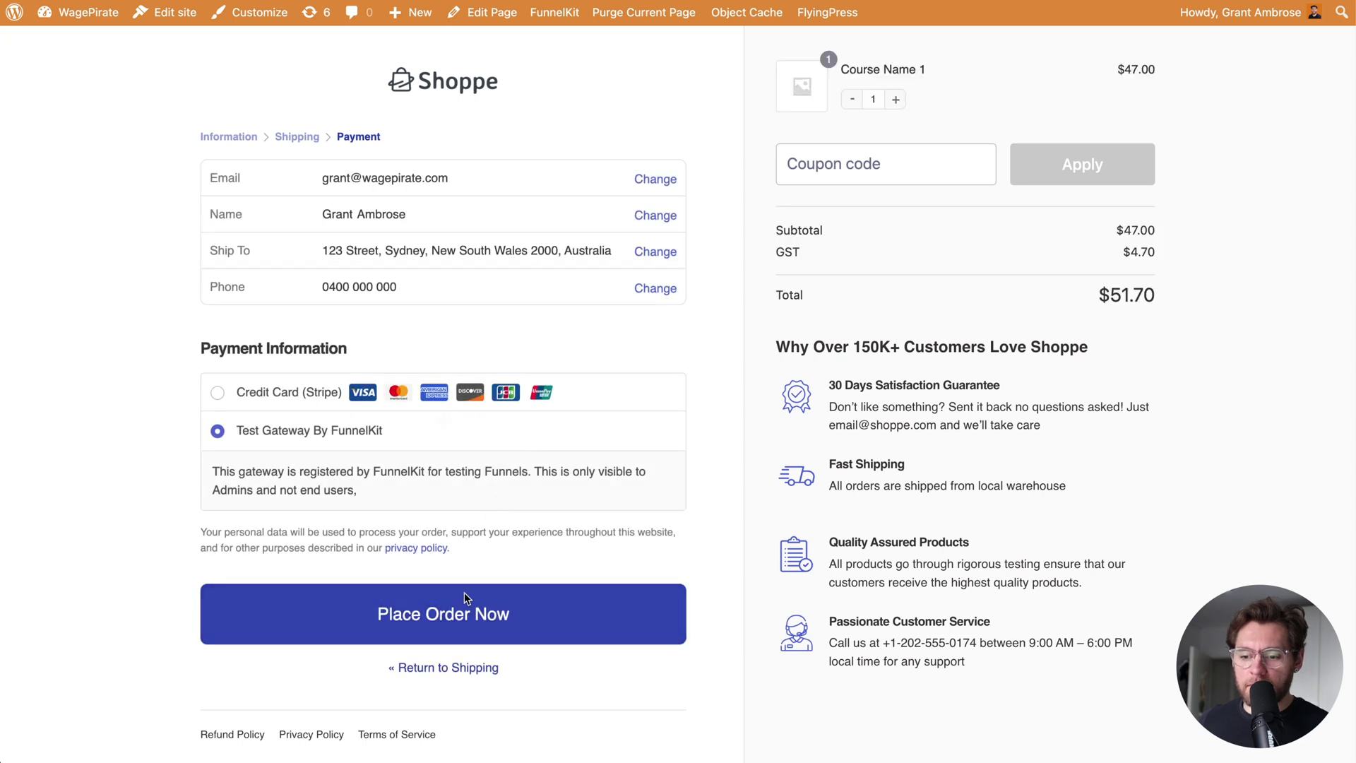
{"action": "left_click", "coordinate": [464, 597]}
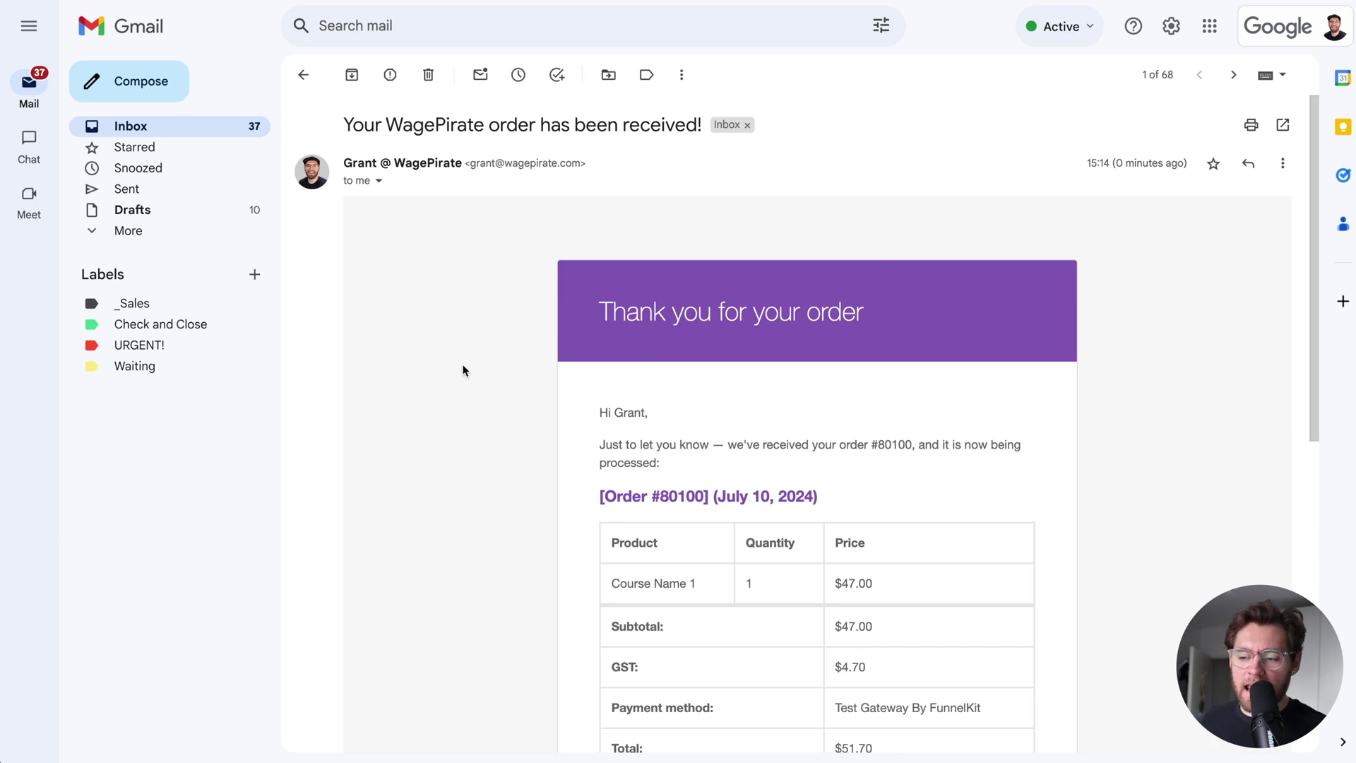
- Scroll through the Course Name 1 order-received email in Gmail
{"action": "scroll", "coordinate": [463, 370], "scroll_direction": "down", "scroll_amount": 2}
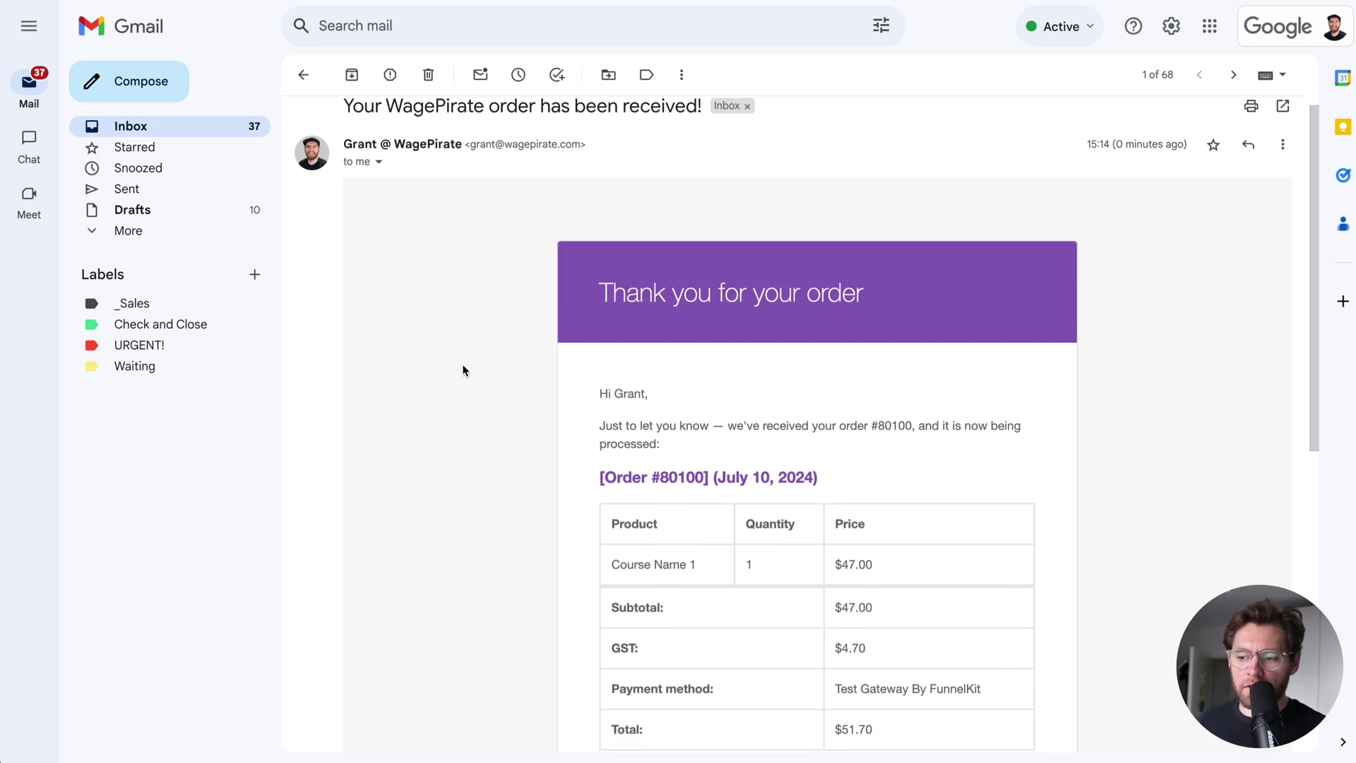
{"action": "scroll", "coordinate": [464, 370], "scroll_direction": "down", "scroll_amount": 3}
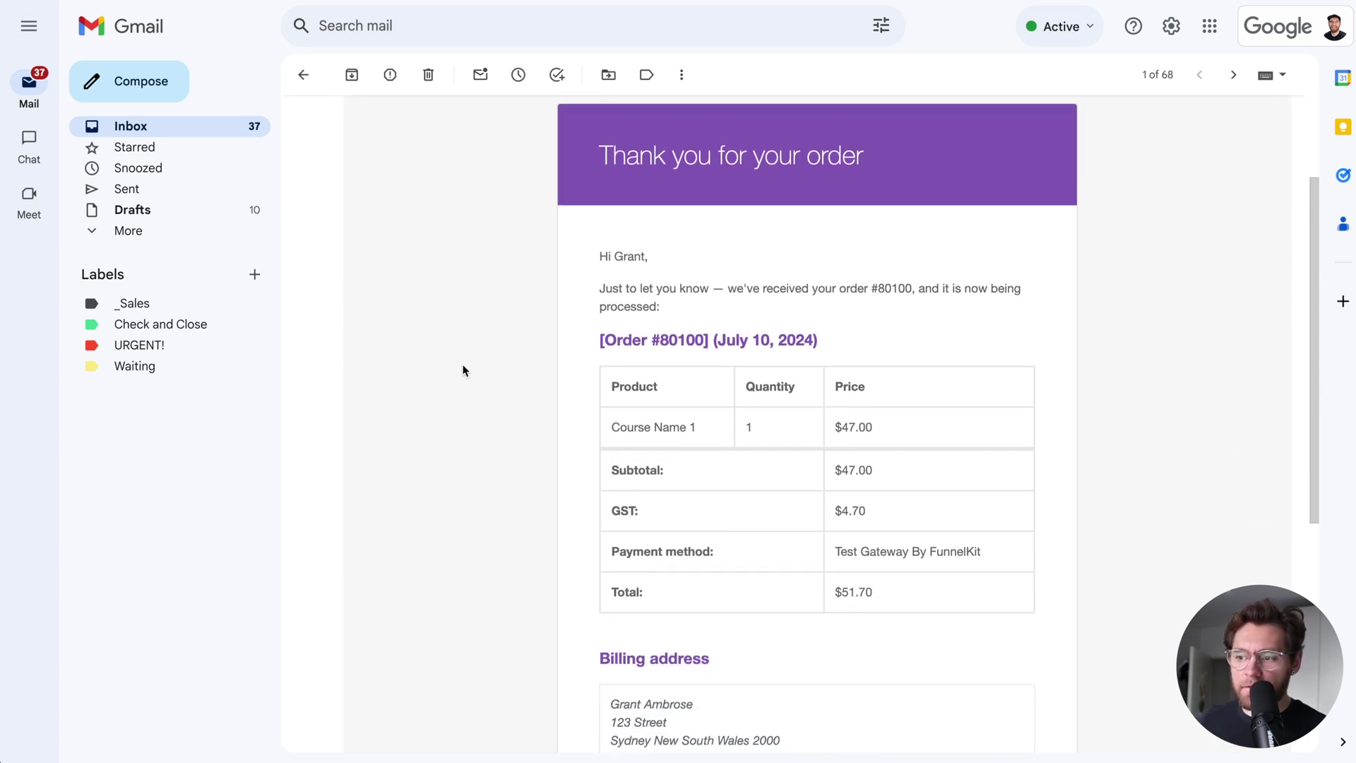
{"action": "scroll", "coordinate": [463, 370], "scroll_direction": "down", "scroll_amount": 3}
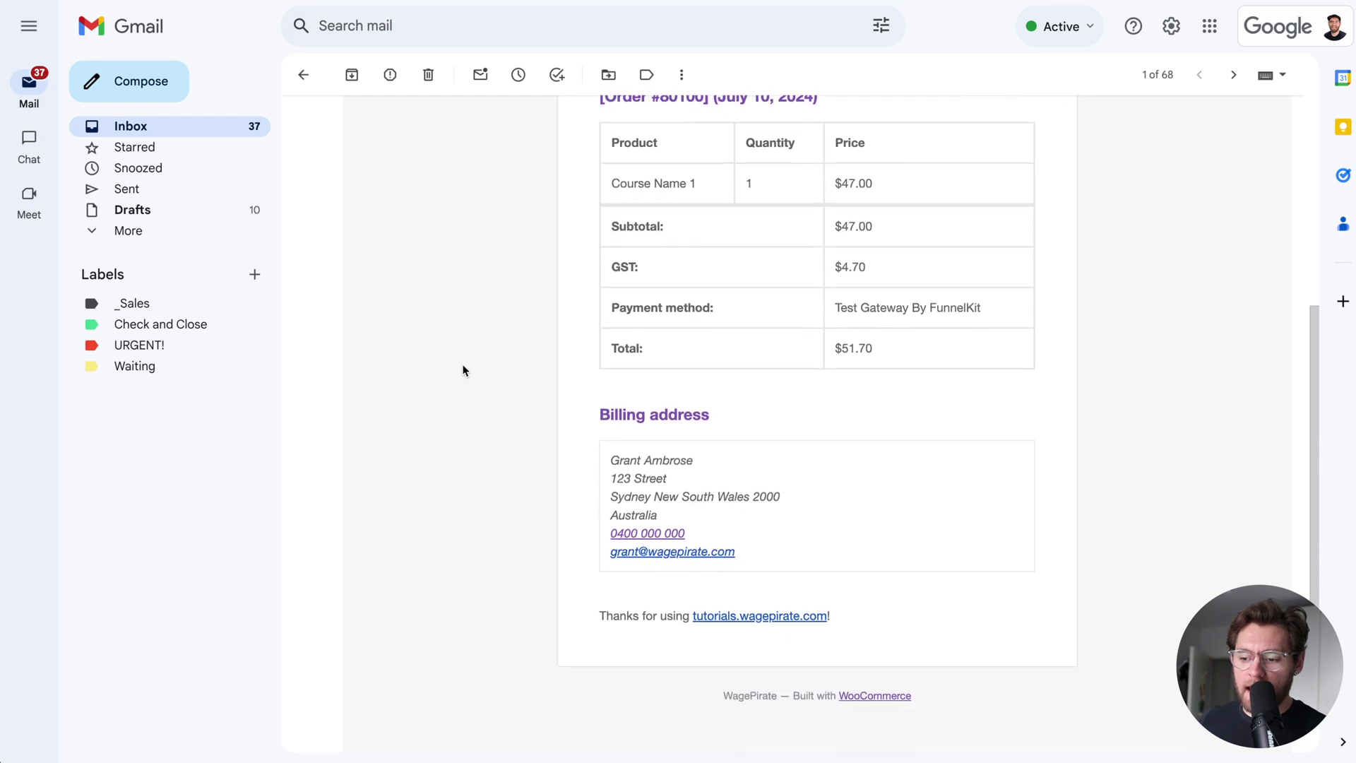
{"action": "scroll", "coordinate": [463, 370], "scroll_direction": "up", "scroll_amount": 5}
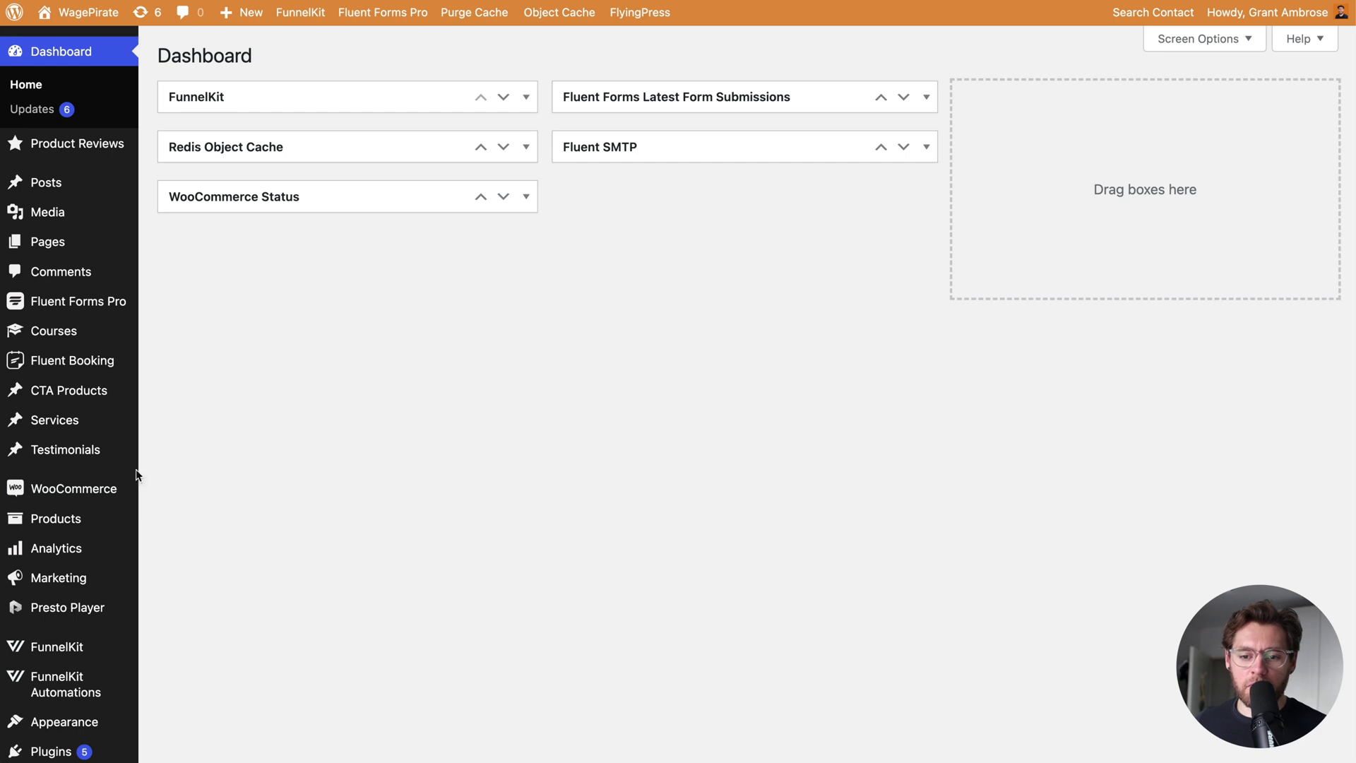
- Disable WooCommerce's Processing order customer email notification and save the setting
{"action": "mouse_move", "coordinate": [97, 489]}
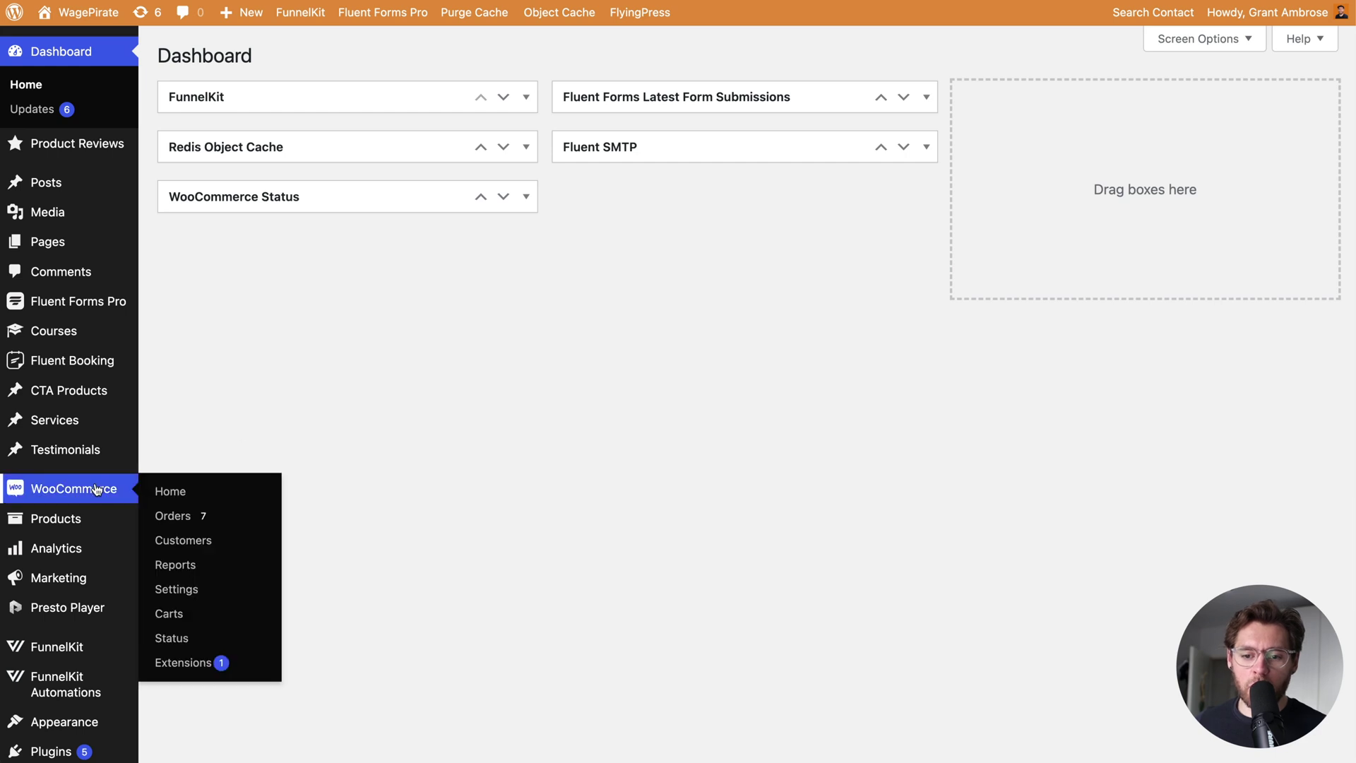
{"action": "left_click", "coordinate": [178, 589]}
{"action": "left_click", "coordinate": [666, 124]}
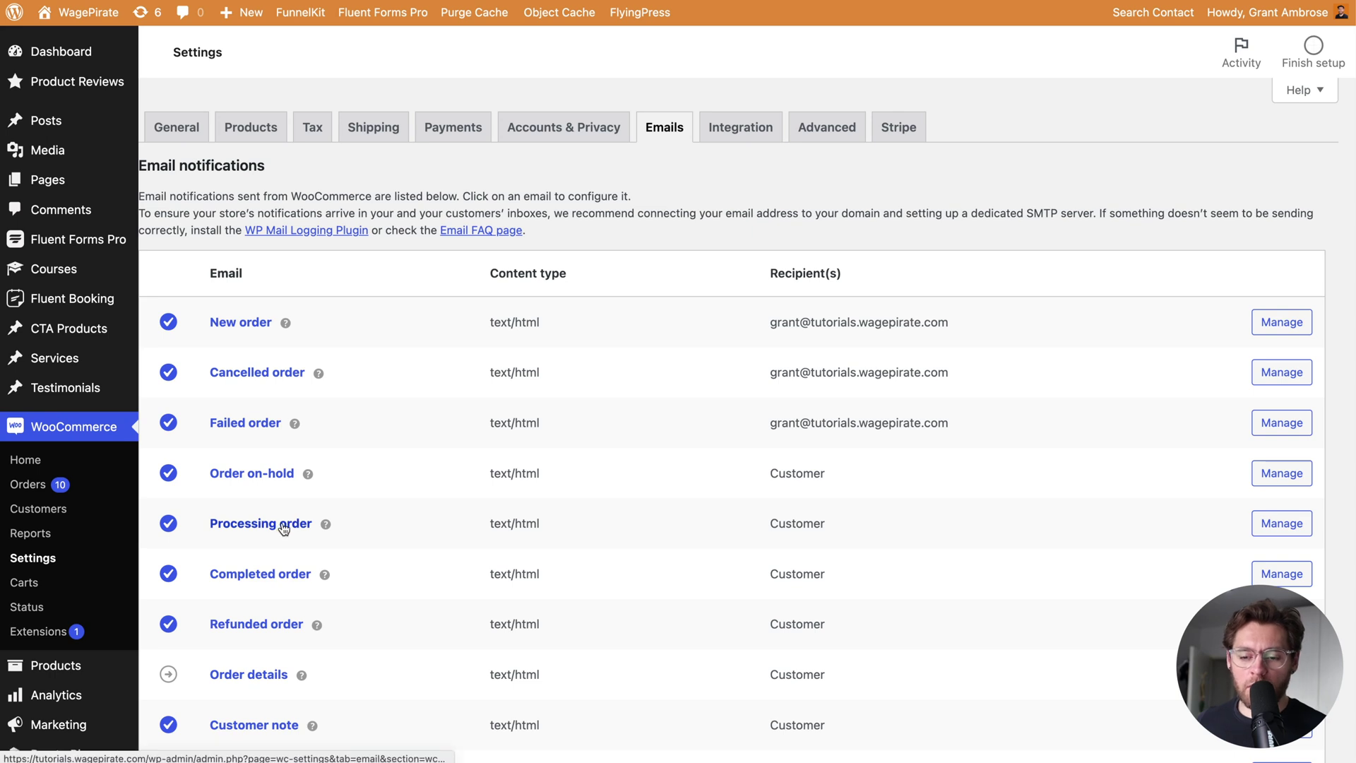
{"action": "mouse_move", "coordinate": [325, 525]}
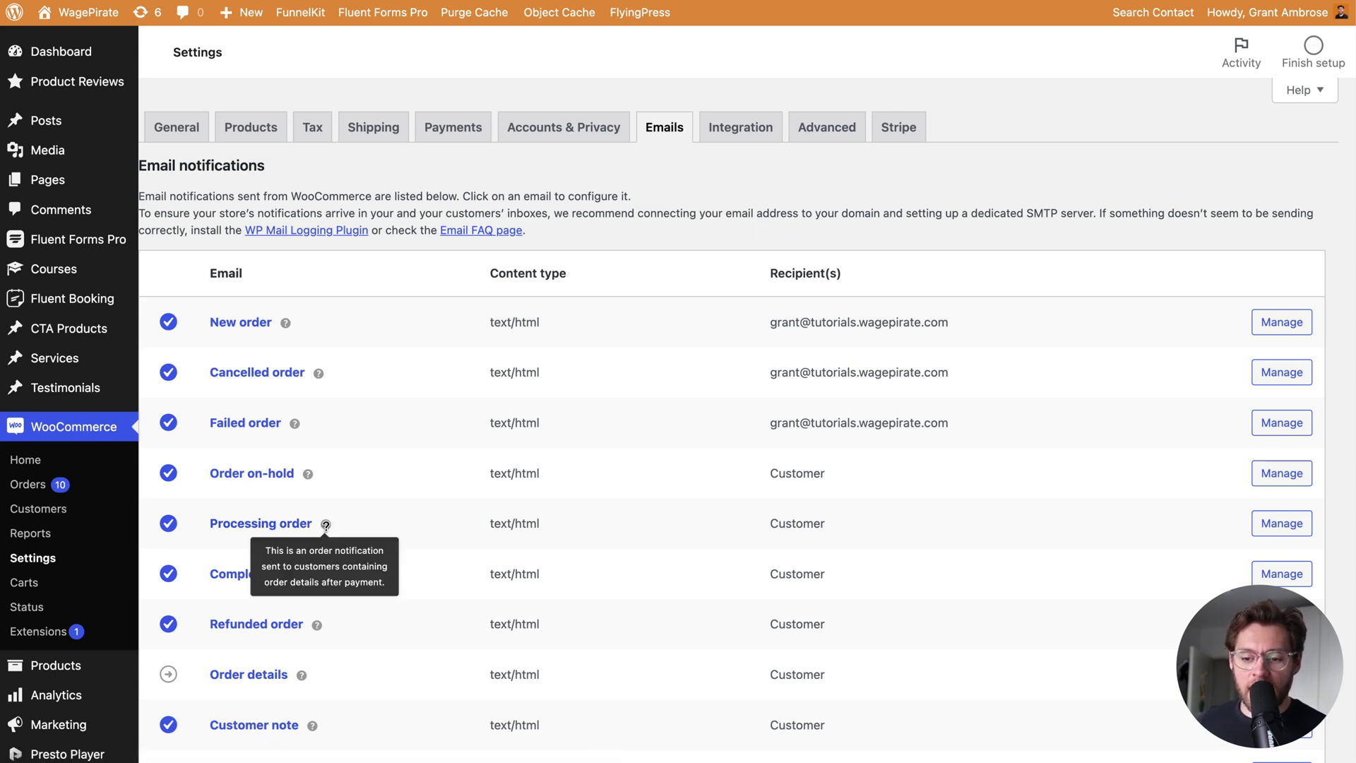
{"action": "left_click", "coordinate": [1280, 535]}
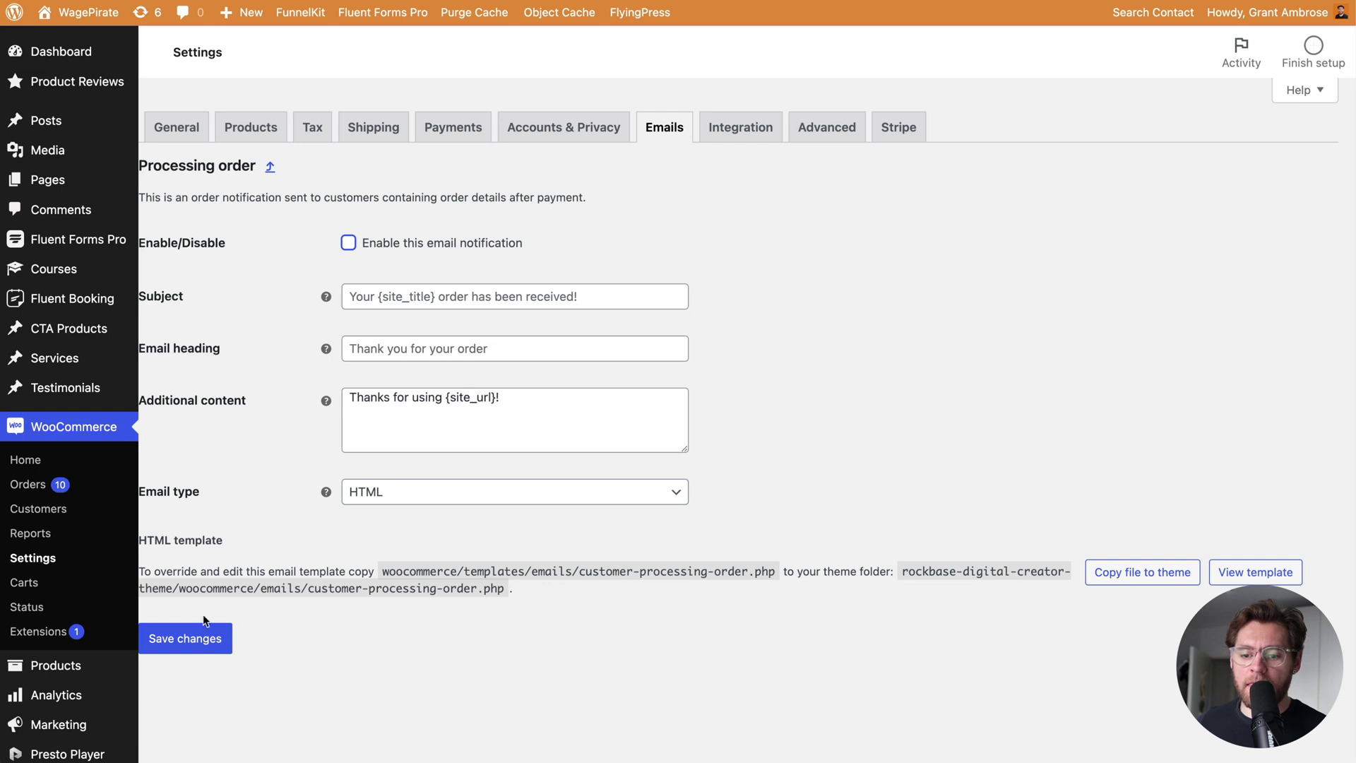
{"action": "left_click", "coordinate": [194, 650]}
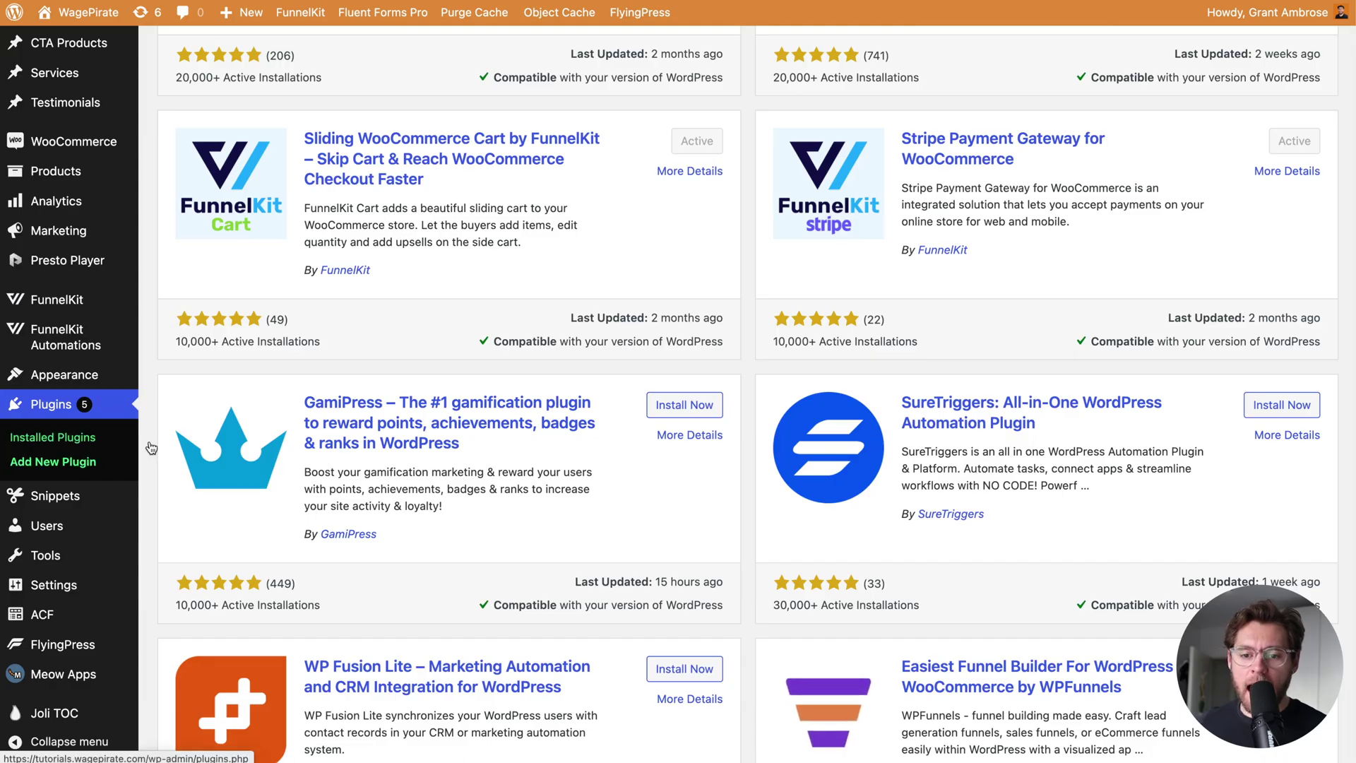
- Check the FunnelKit Automations plugin listing and bring up its sidebar menu
{"action": "scroll", "coordinate": [707, 379], "scroll_direction": "up", "scroll_amount": 5}
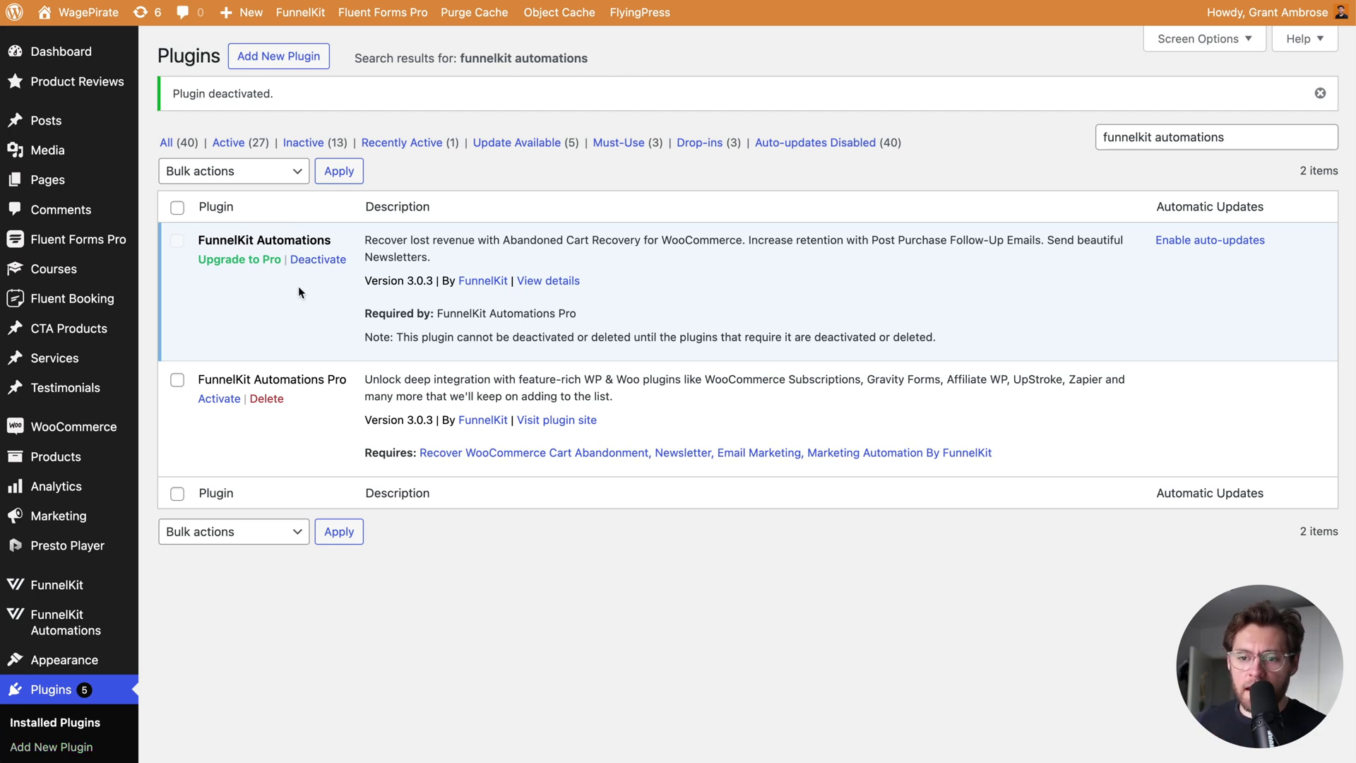
{"action": "scroll", "coordinate": [298, 286], "scroll_direction": "down", "scroll_amount": 1}
{"action": "scroll", "coordinate": [298, 286], "scroll_direction": "down", "scroll_amount": 2}
{"action": "mouse_move", "coordinate": [106, 535]}
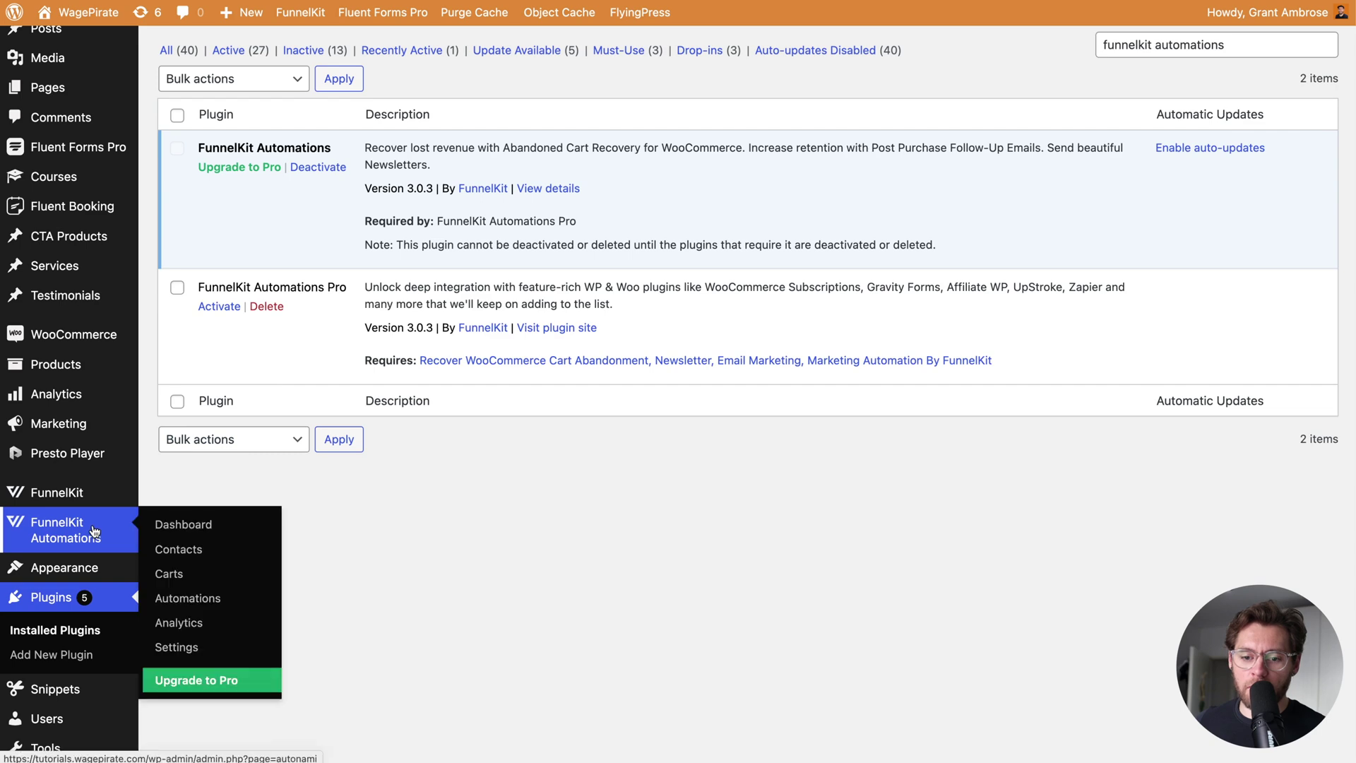
- Create a from-scratch automation named 'Order Receipt - Default'
{"action": "left_click", "coordinate": [184, 600]}
{"action": "left_click", "coordinate": [1240, 163]}
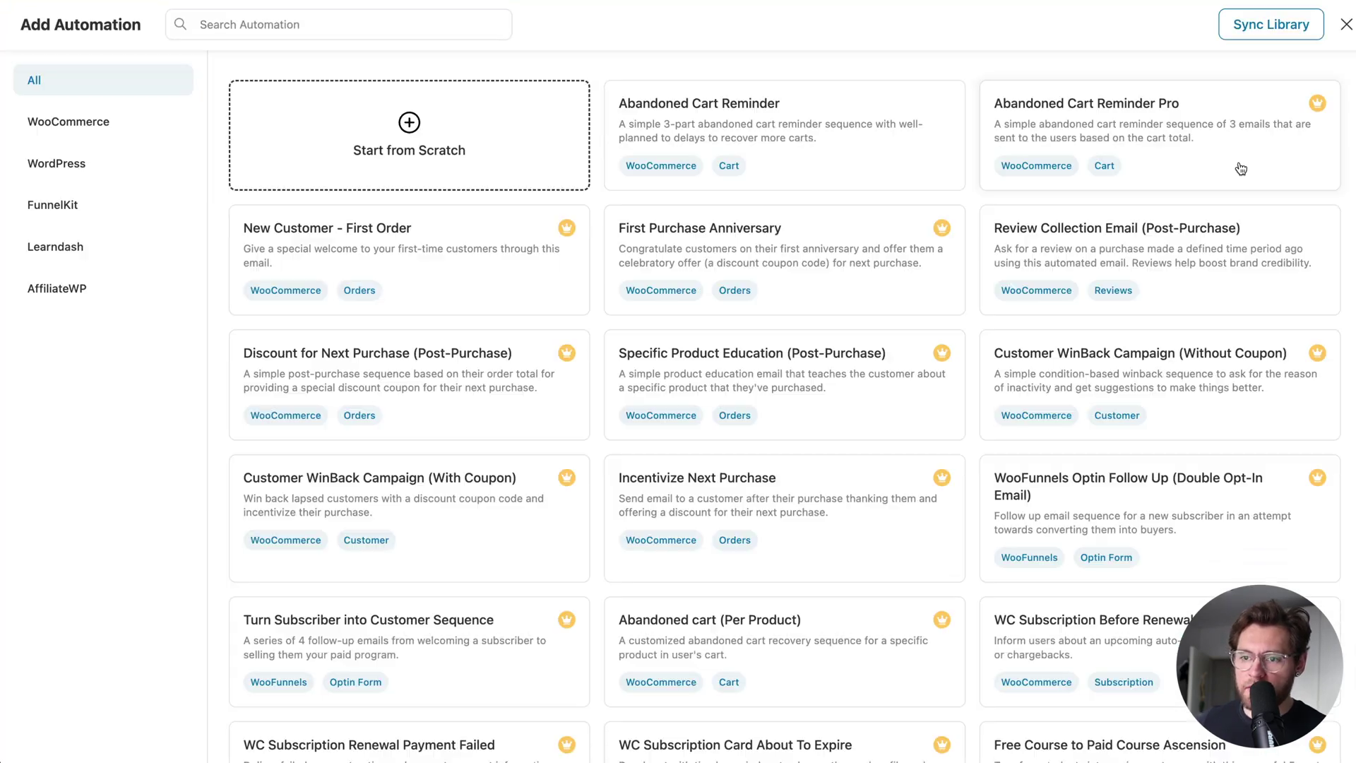
{"action": "left_click", "coordinate": [441, 142]}
{"action": "type", "text": "Order Receipt - Default"}
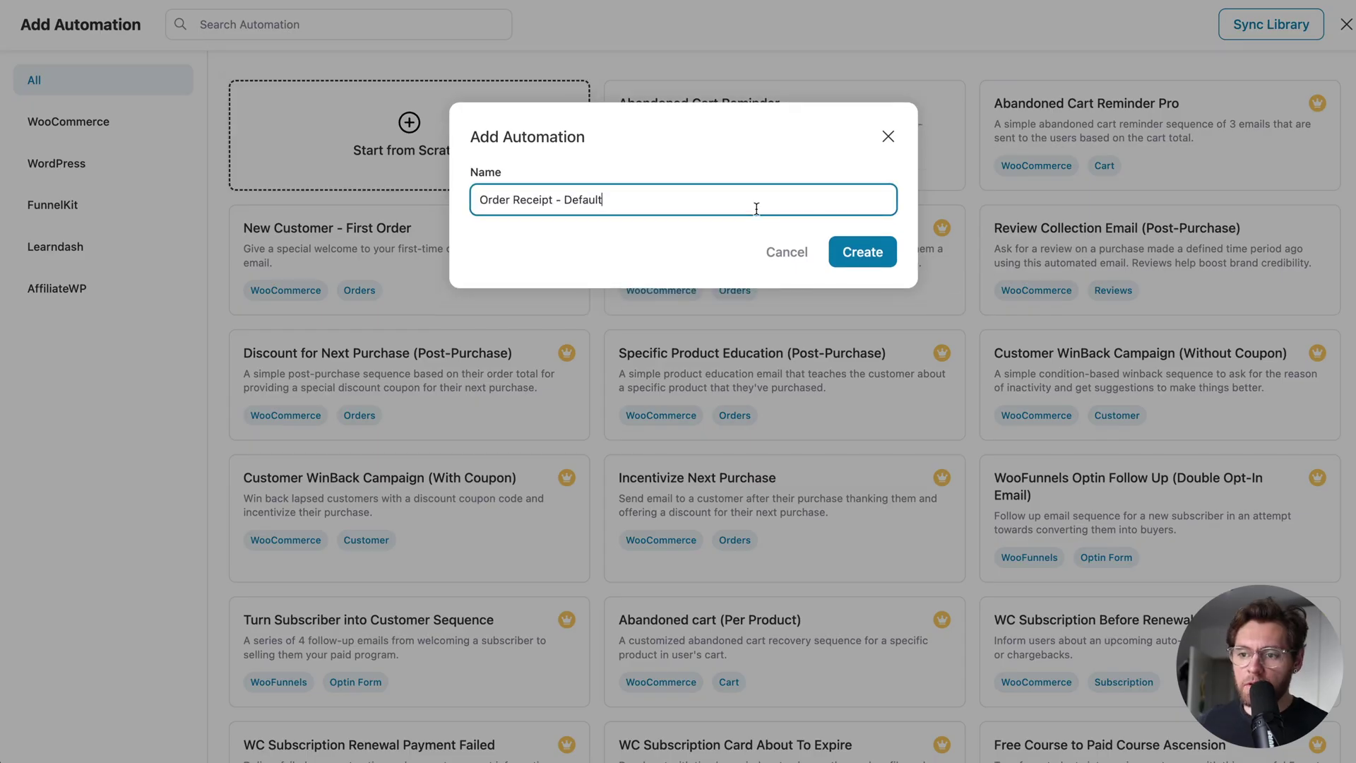
{"action": "left_click", "coordinate": [856, 252]}
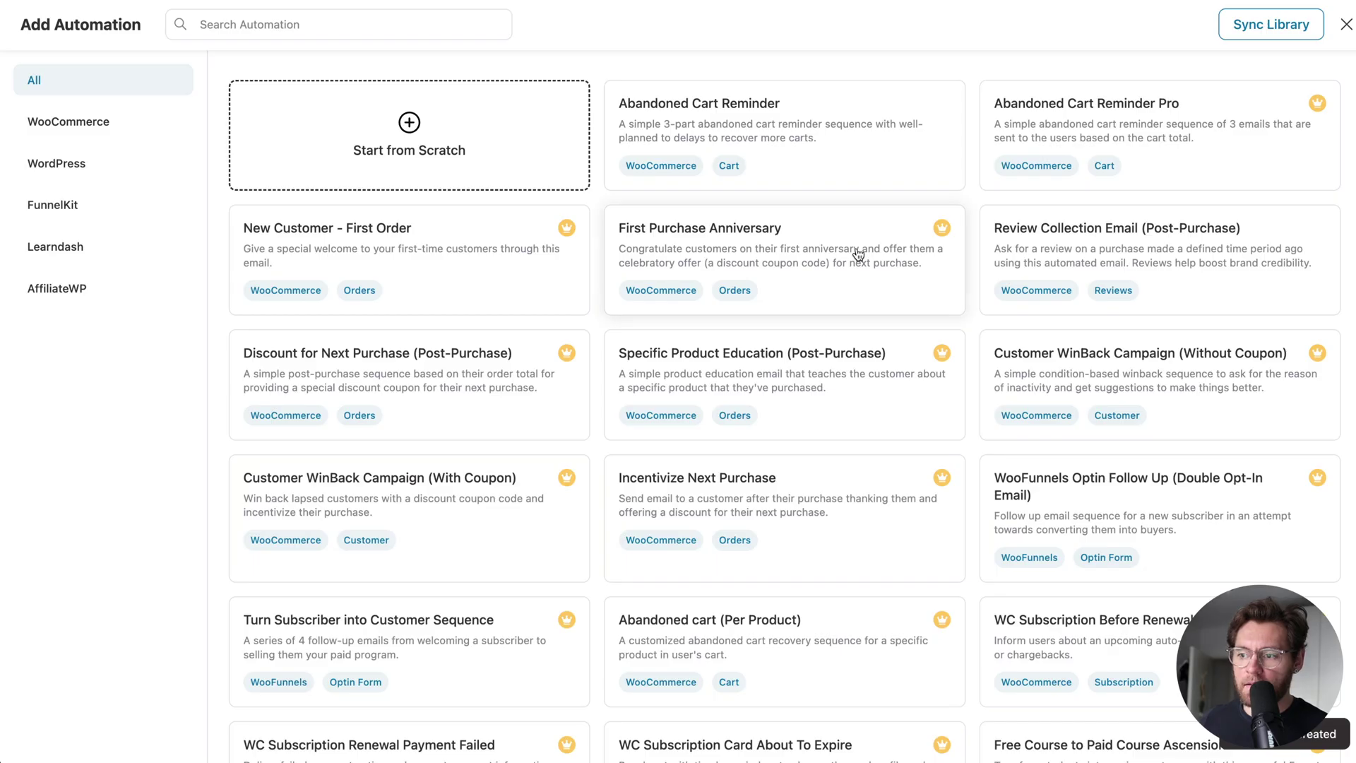
- Choose WooCommerce's Order Created as the automation's trigger event
{"action": "left_click", "coordinate": [782, 212]}
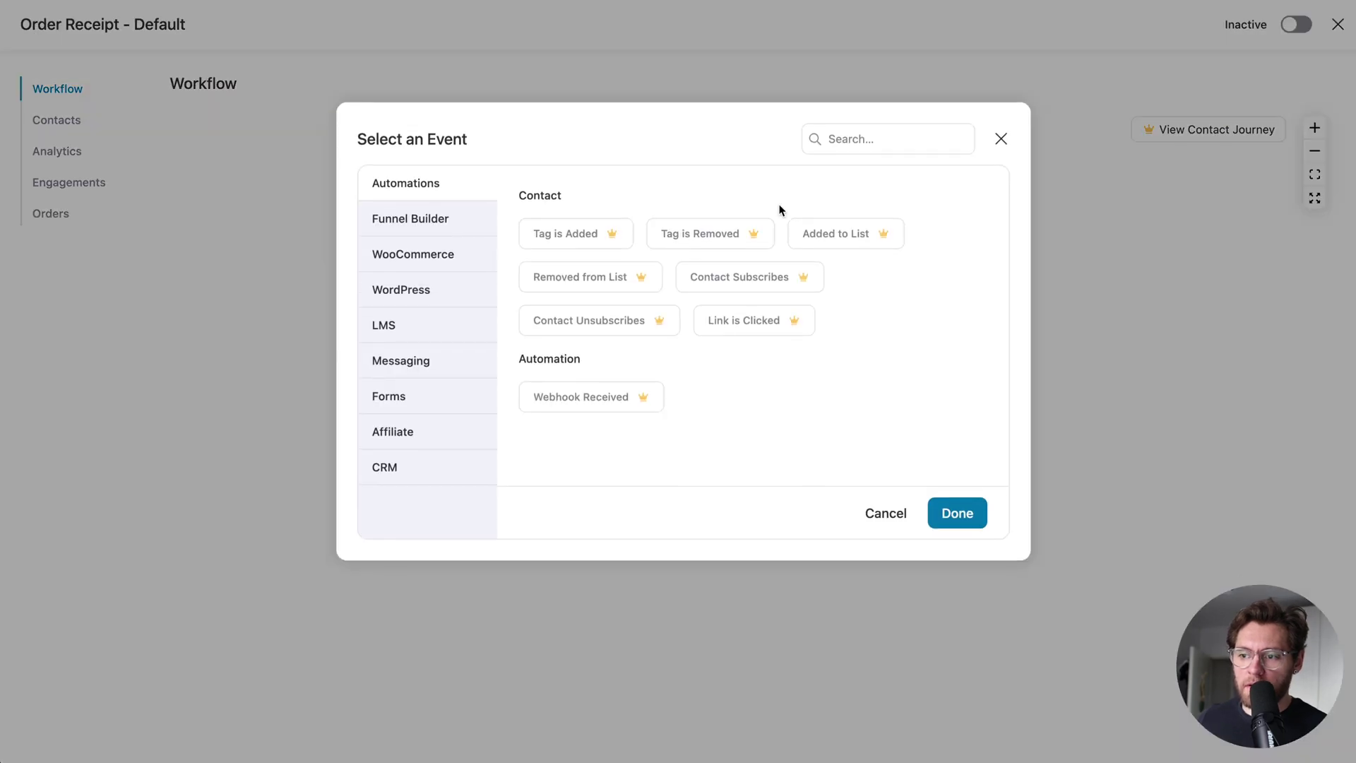
{"action": "left_click", "coordinate": [452, 254]}
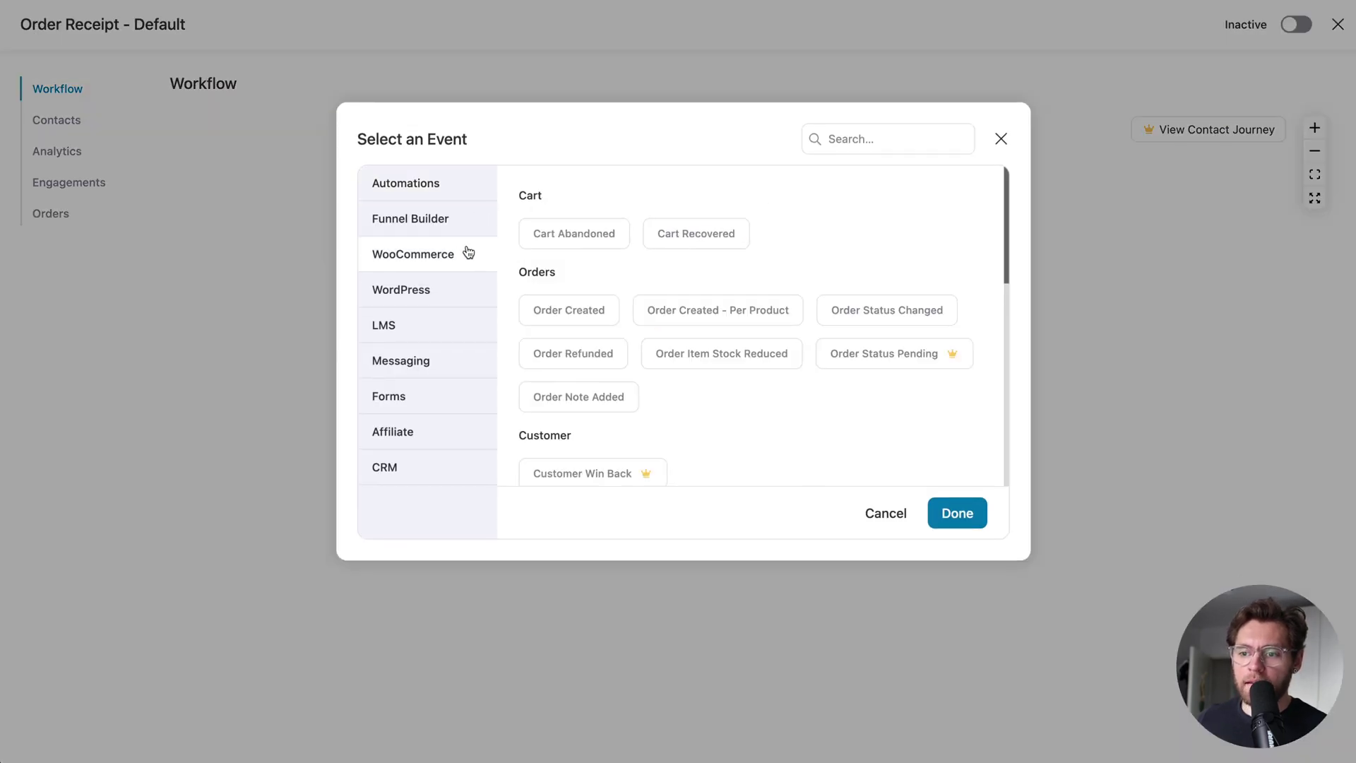
{"action": "left_click", "coordinate": [587, 313]}
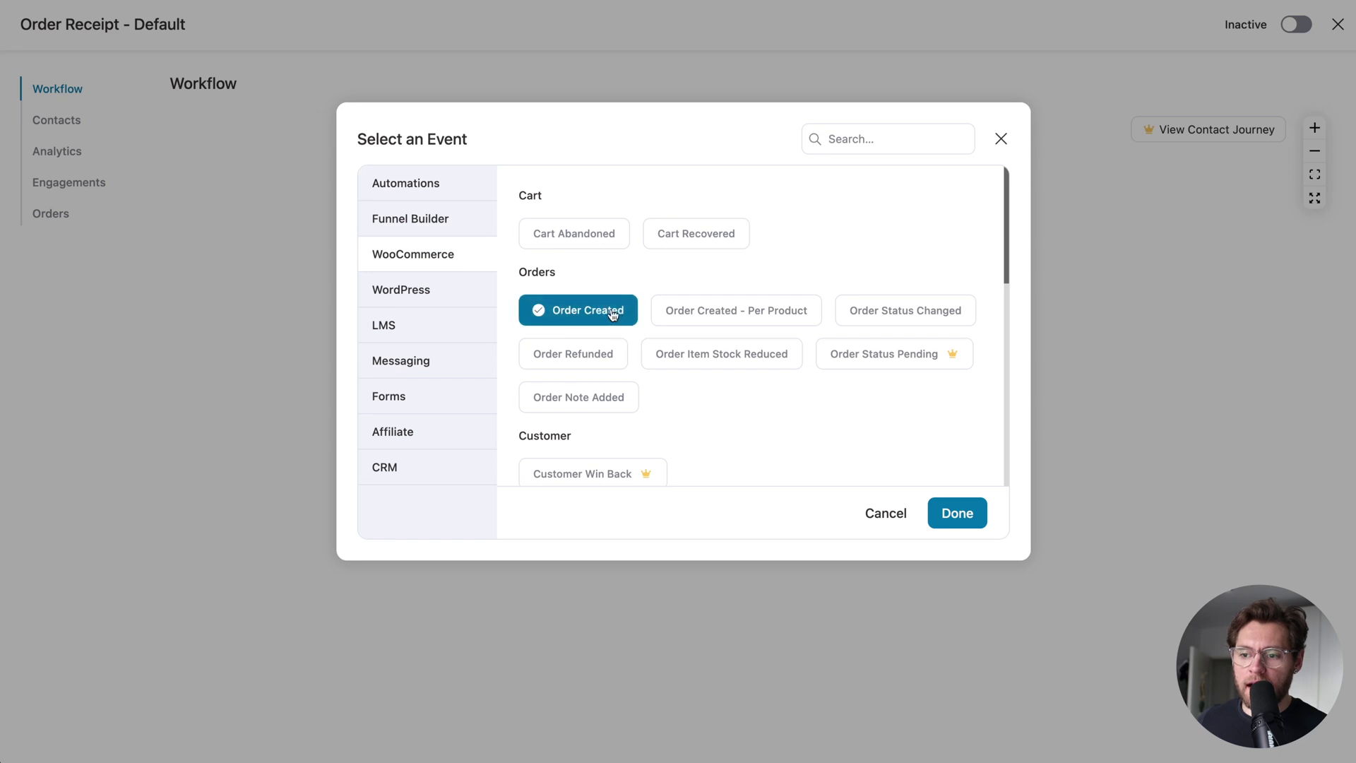
- Save the Order Created trigger for Processing orders, running multiple times per contact
{"action": "left_click", "coordinate": [954, 515]}
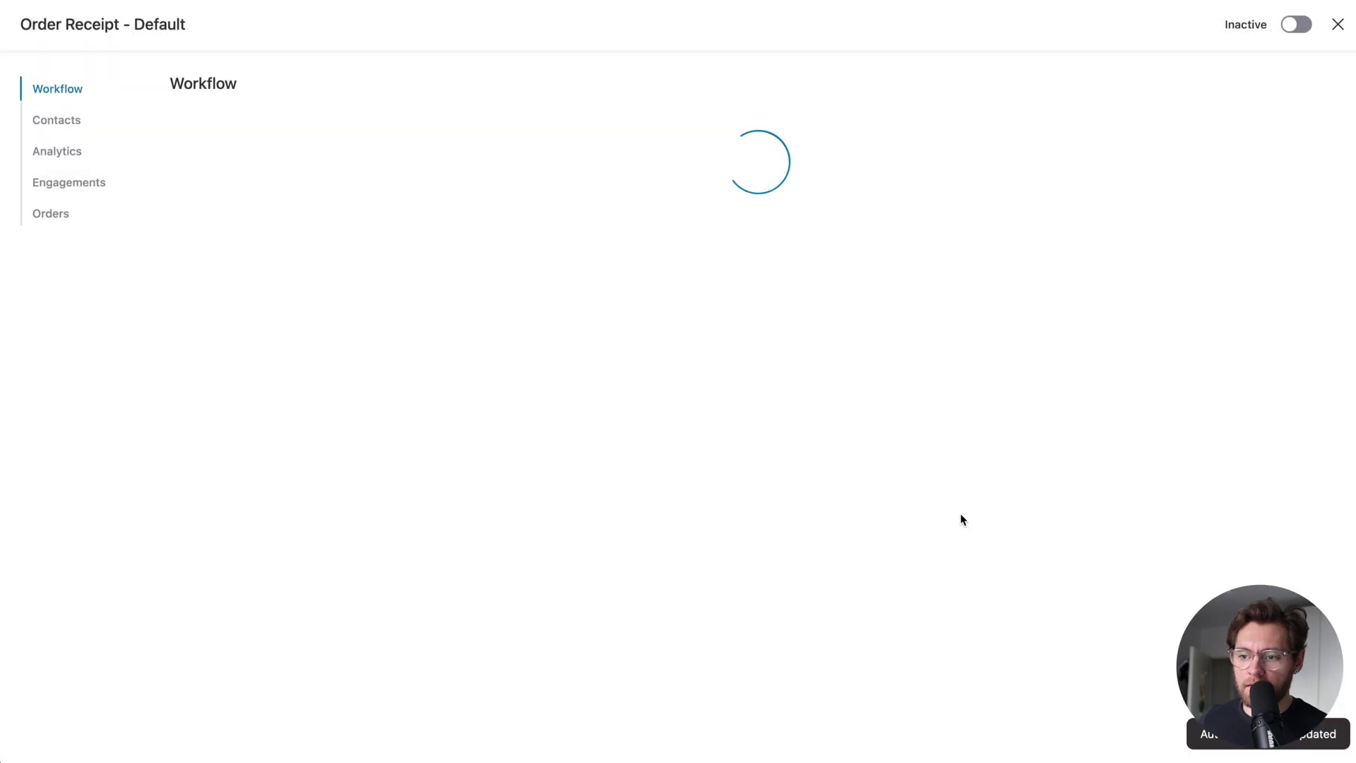
{"action": "left_click", "coordinate": [842, 199]}
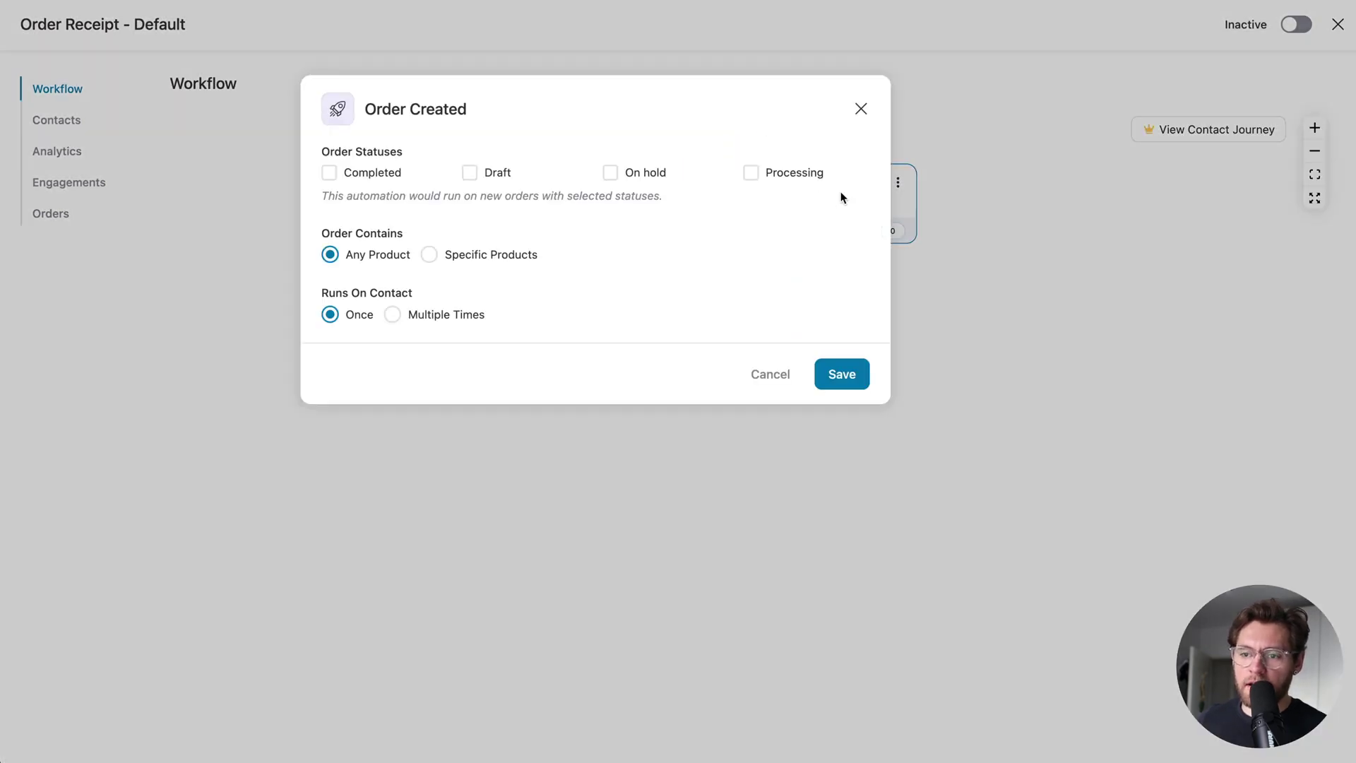
{"action": "left_click", "coordinate": [752, 174]}
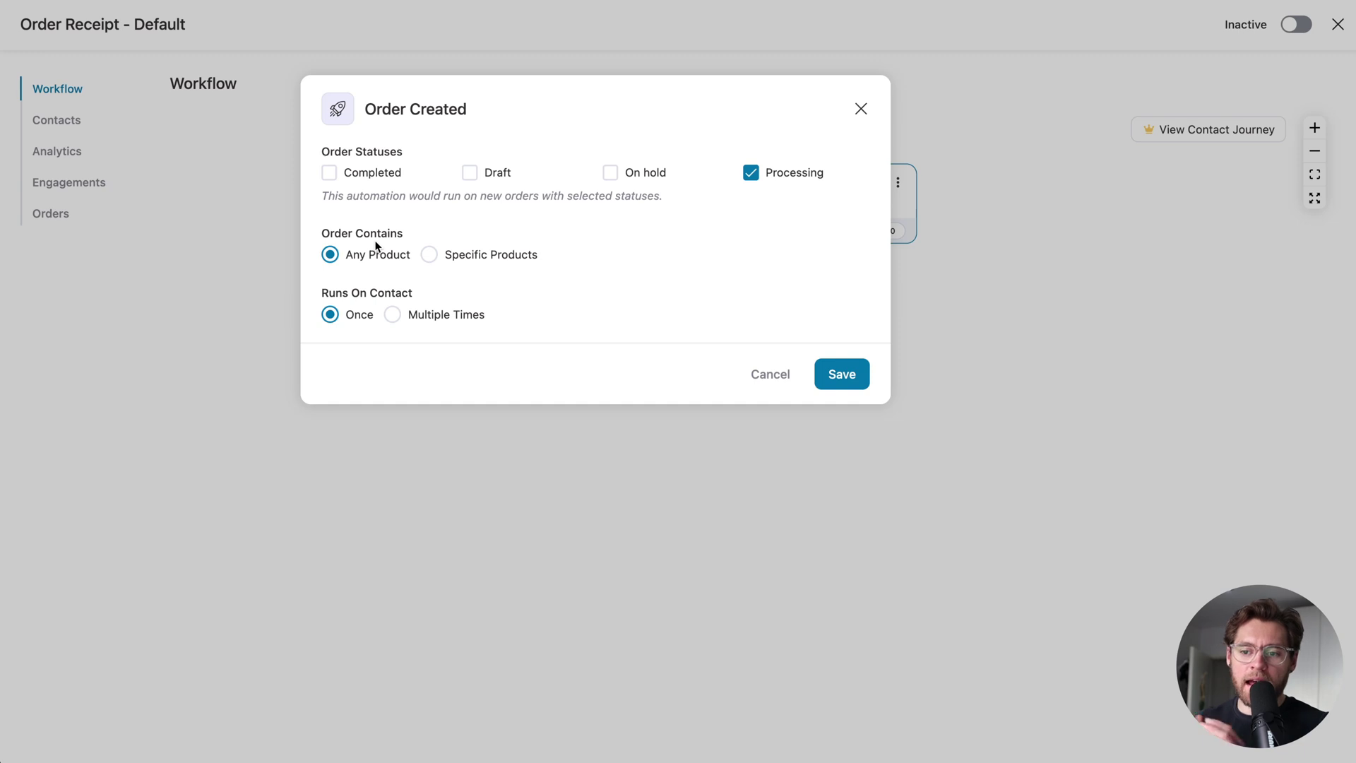
{"action": "left_click", "coordinate": [392, 314]}
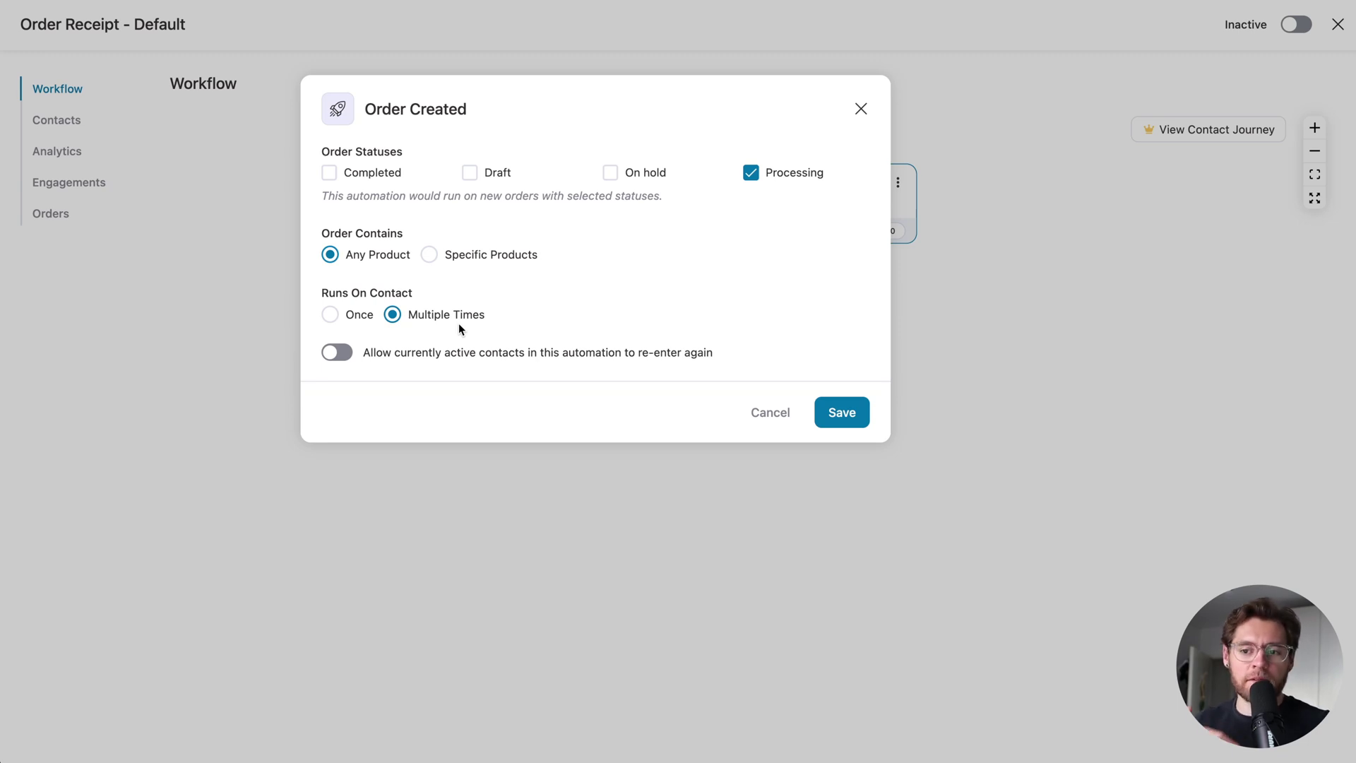
{"action": "left_click", "coordinate": [830, 409]}
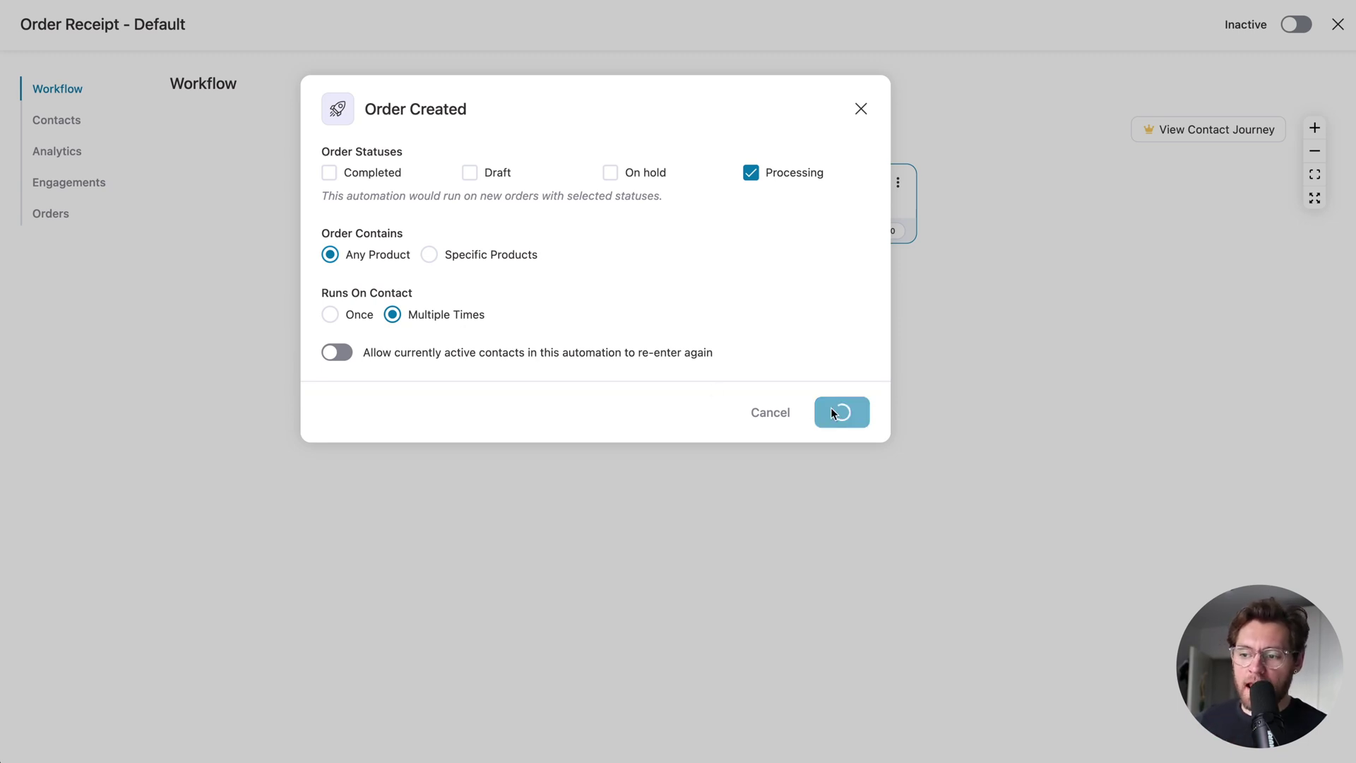
- Add a Send Email action with subject 'Your WagePirate order has been received!'
{"action": "left_click", "coordinate": [642, 291]}
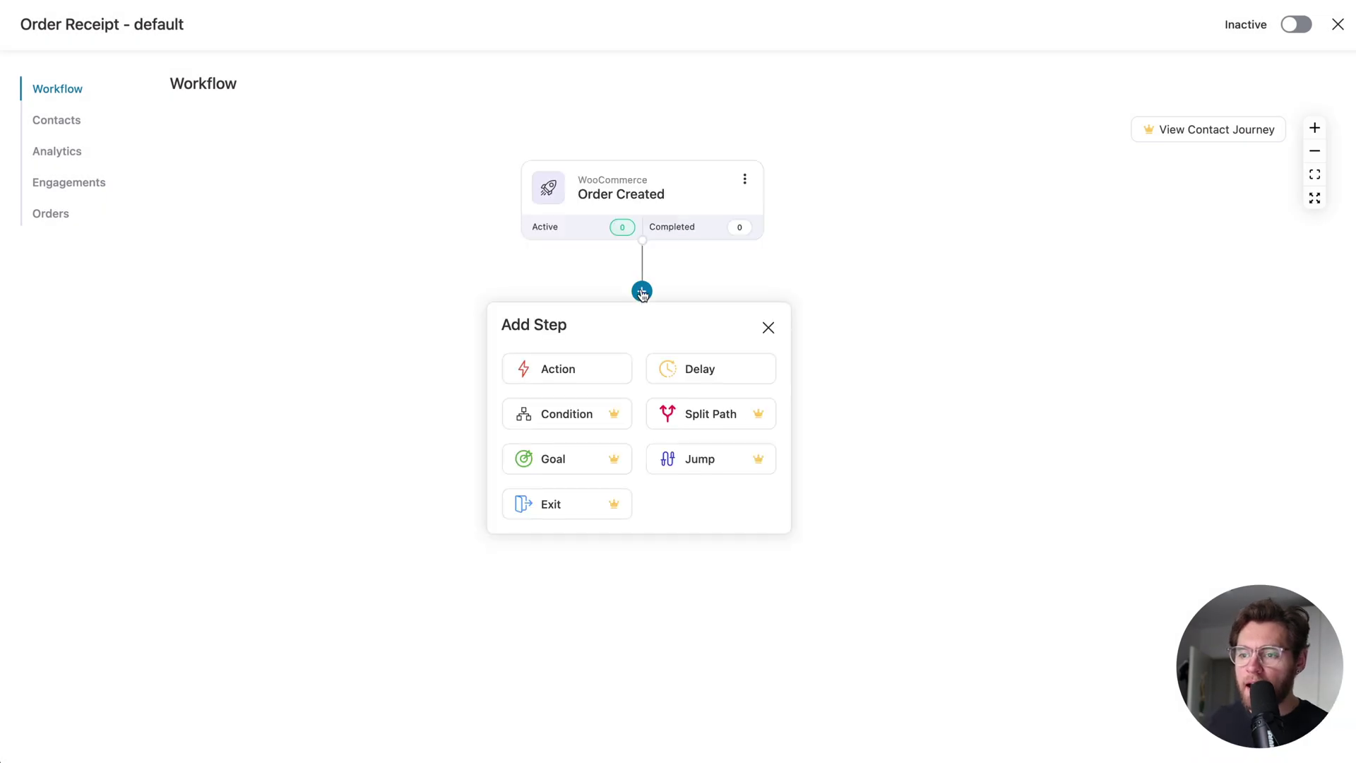
{"action": "left_click", "coordinate": [565, 365]}
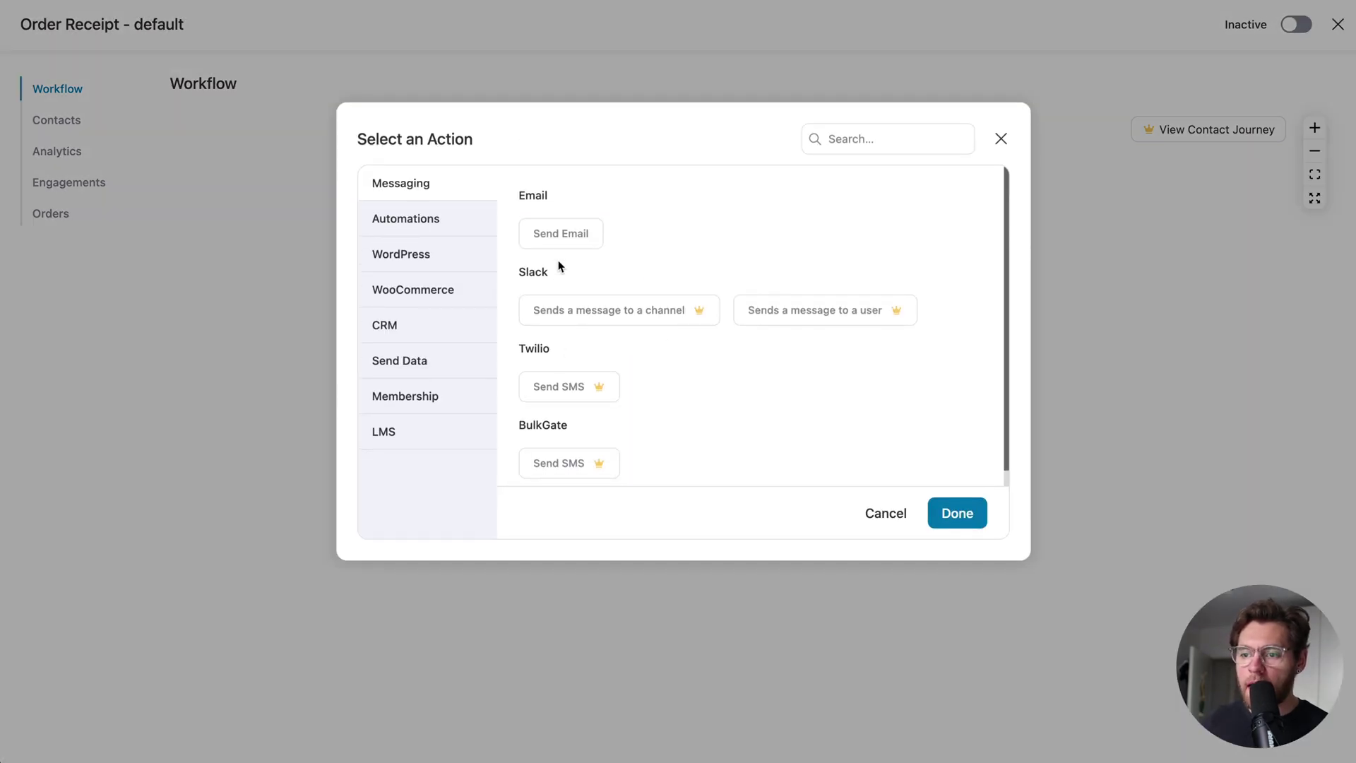
{"action": "left_click", "coordinate": [563, 240]}
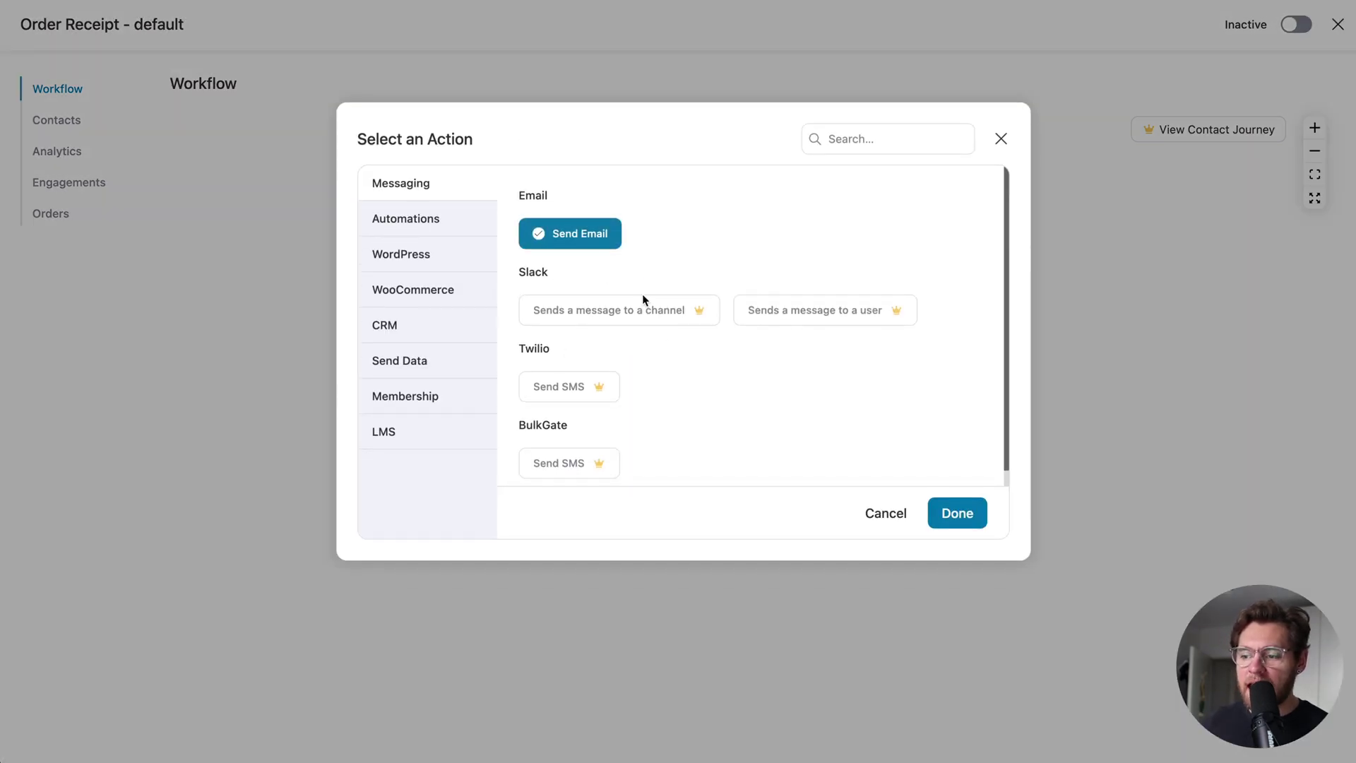
{"action": "left_click", "coordinate": [957, 511]}
{"action": "left_click", "coordinate": [517, 263]}
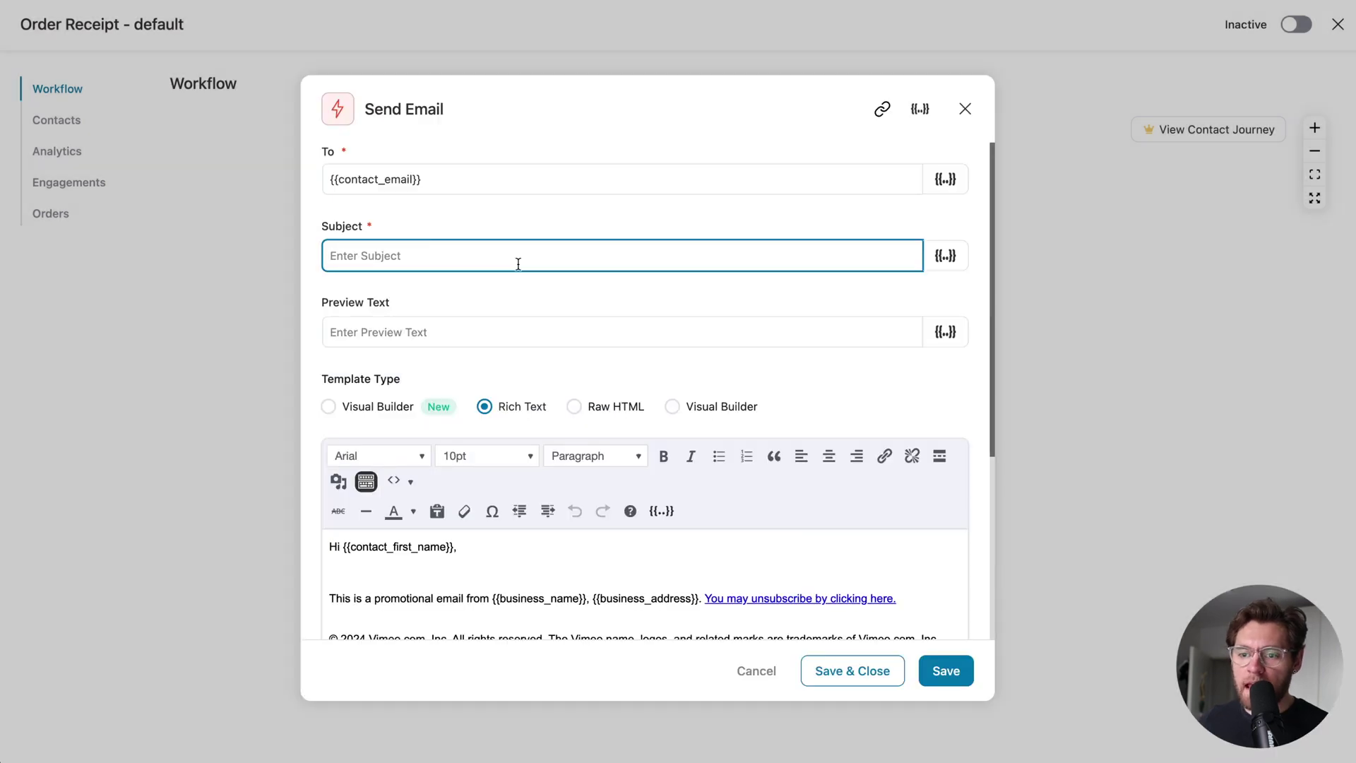
{"action": "type", "text": "Your WagePirate order has been received!"}
- Switch the email body from Raw HTML to Visual Builder (New)
{"action": "scroll", "coordinate": [548, 322], "scroll_direction": "down", "scroll_amount": 3}
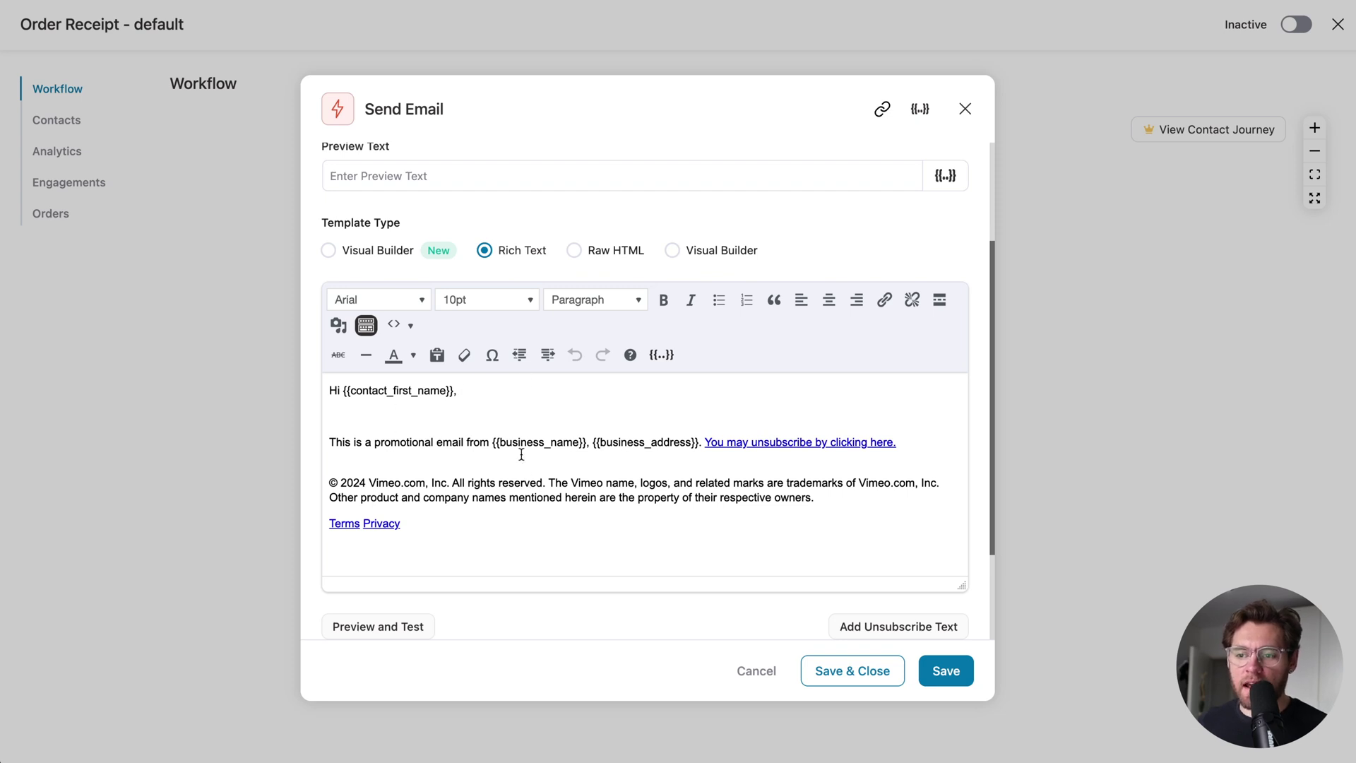
{"action": "scroll", "coordinate": [575, 254], "scroll_direction": "up", "scroll_amount": 1}
{"action": "left_click", "coordinate": [574, 262]}
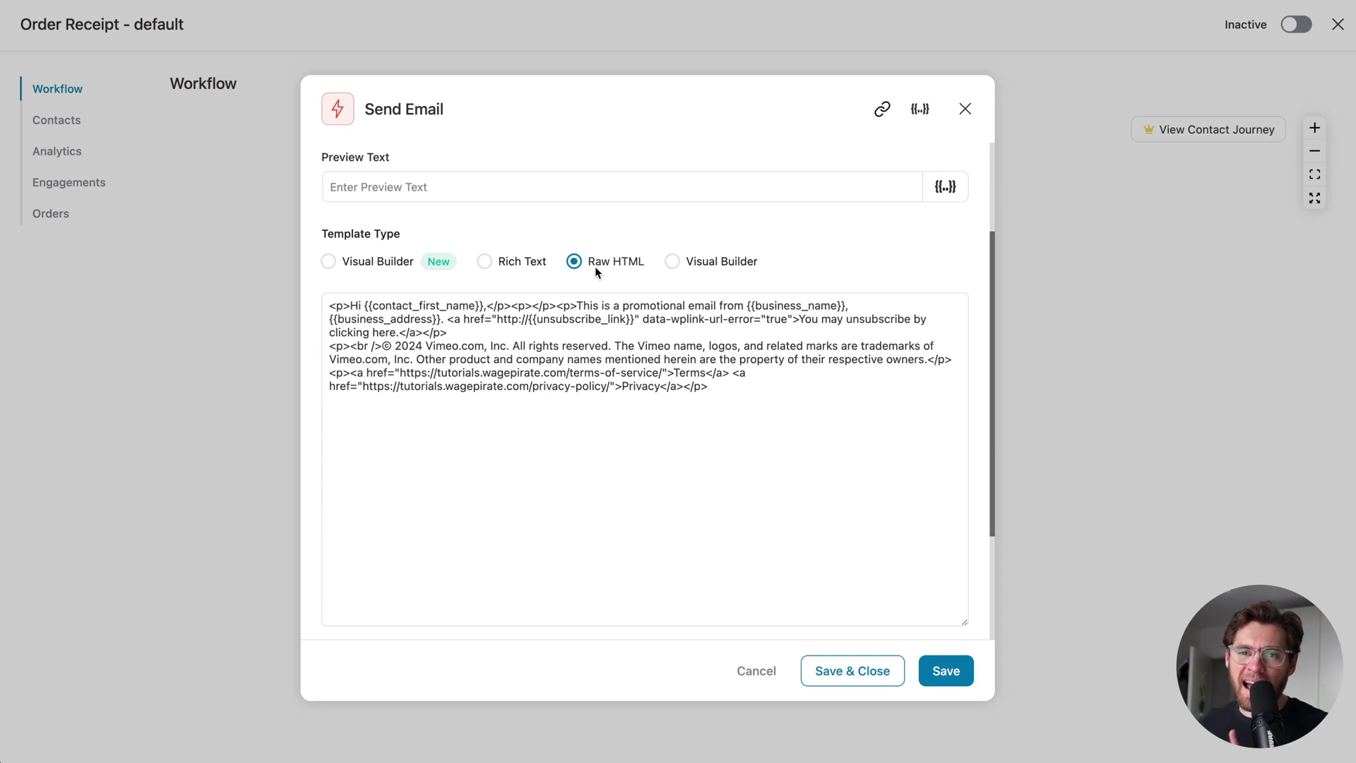
{"action": "left_click", "coordinate": [372, 262]}
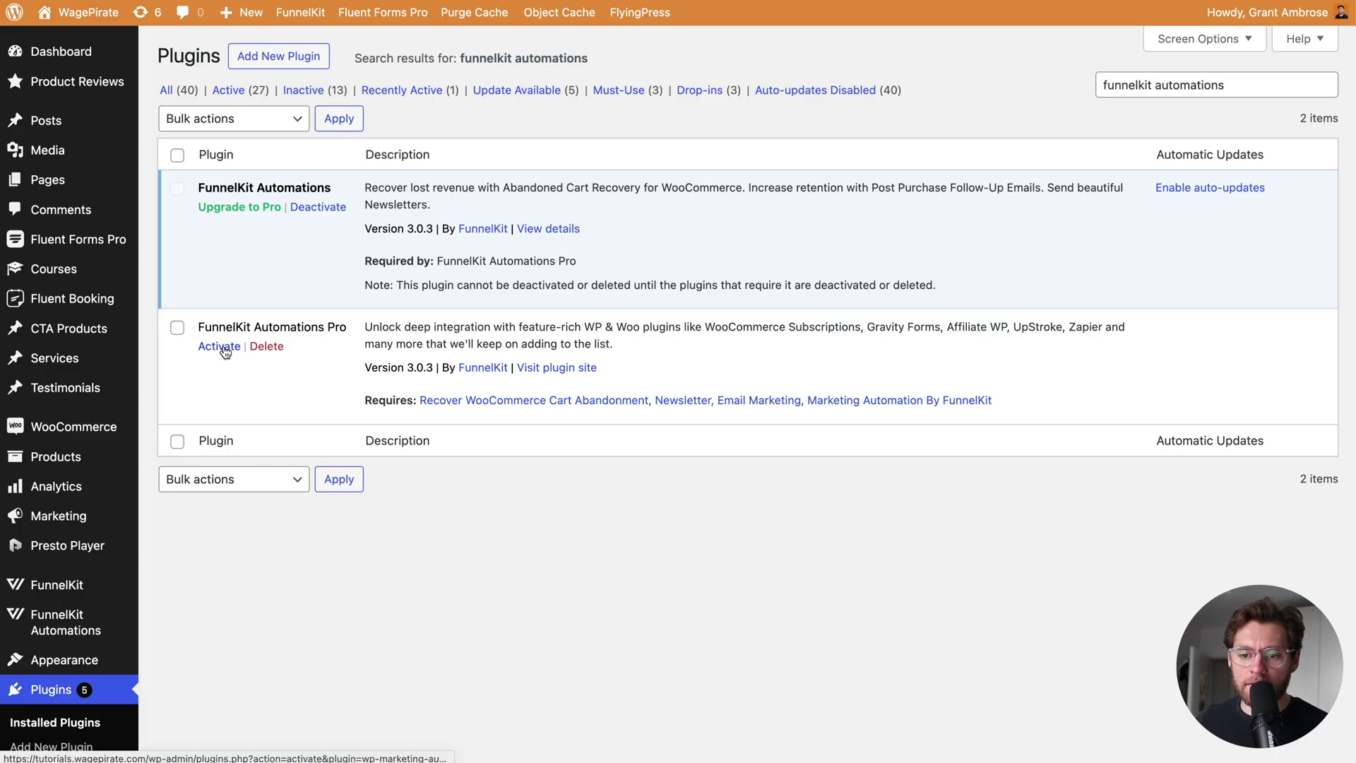
- Activate FunnelKit Automations Pro, then preview eCommerce template Order Notification 1 with global styles applied
{"action": "left_click", "coordinate": [219, 346]}
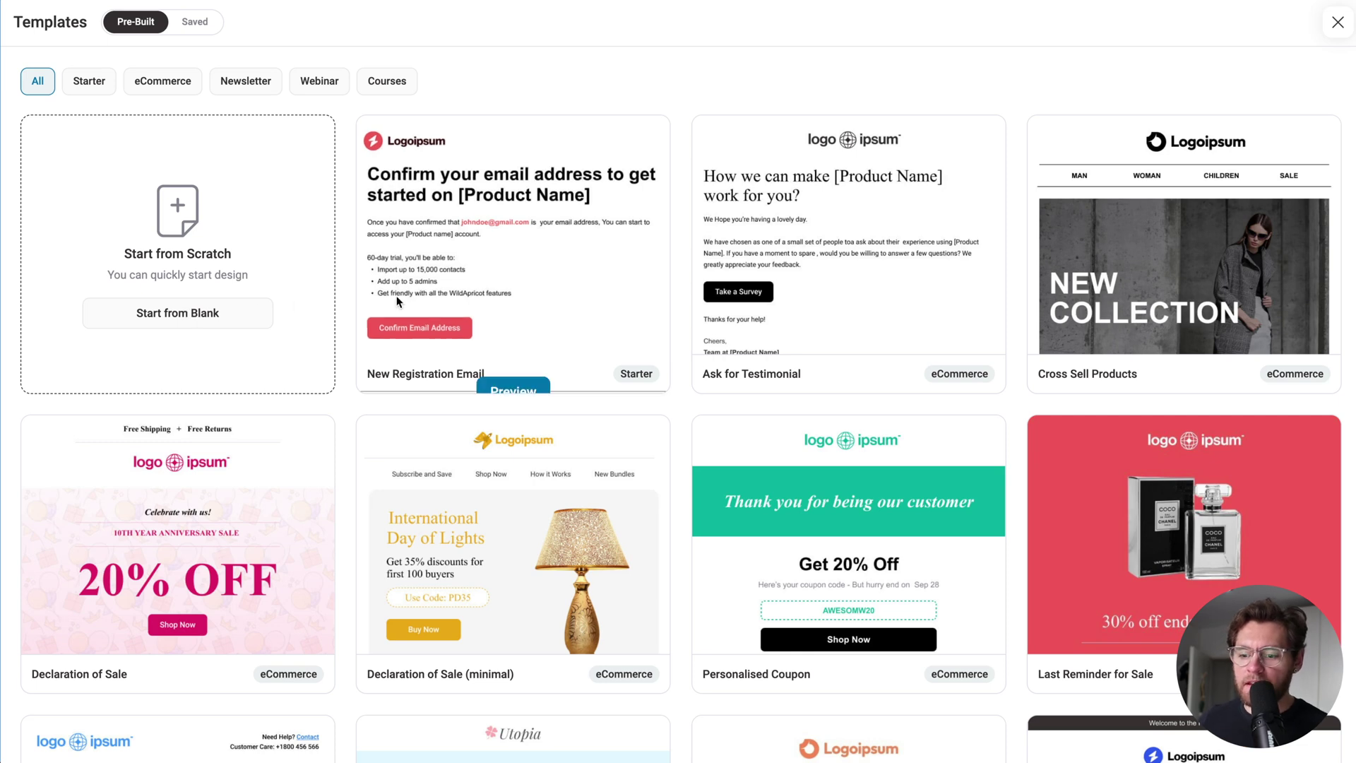
{"action": "left_click", "coordinate": [183, 83]}
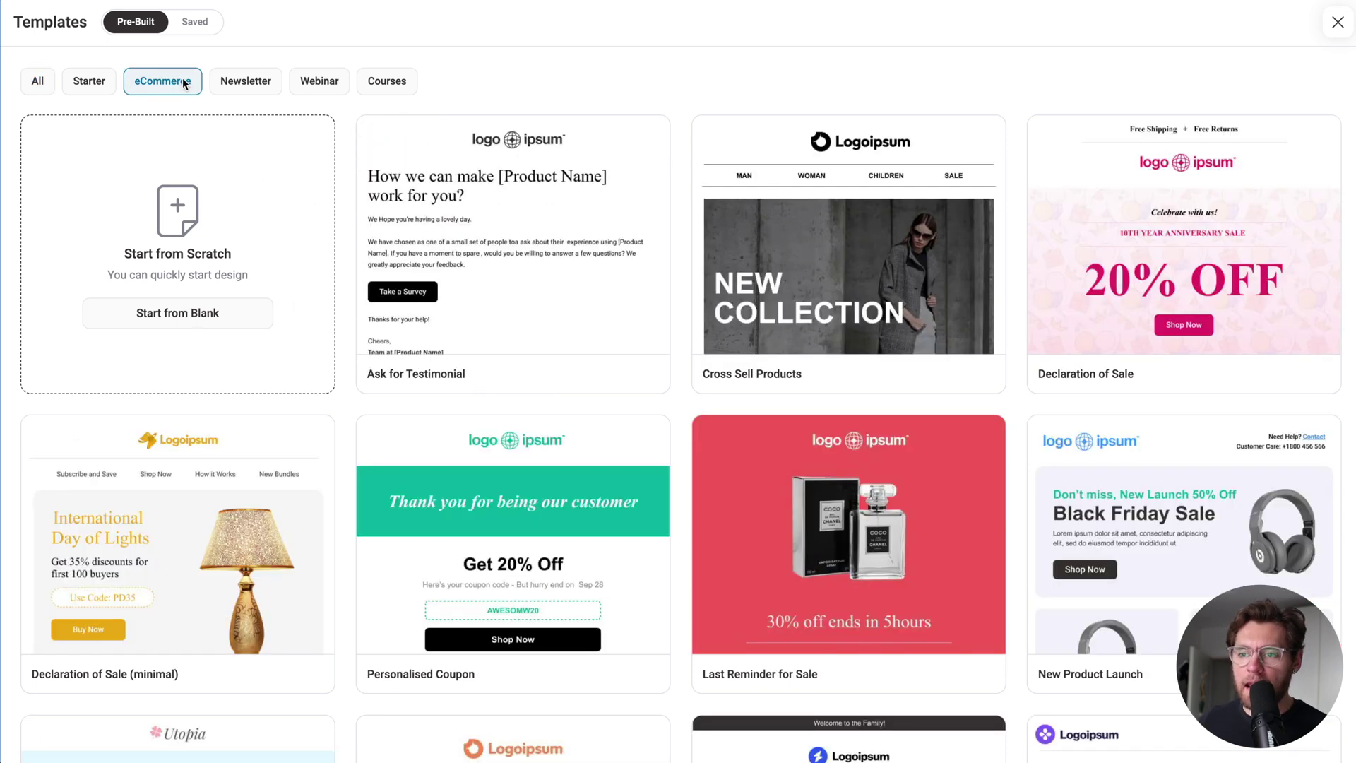
{"action": "scroll", "coordinate": [487, 182], "scroll_direction": "down", "scroll_amount": 8}
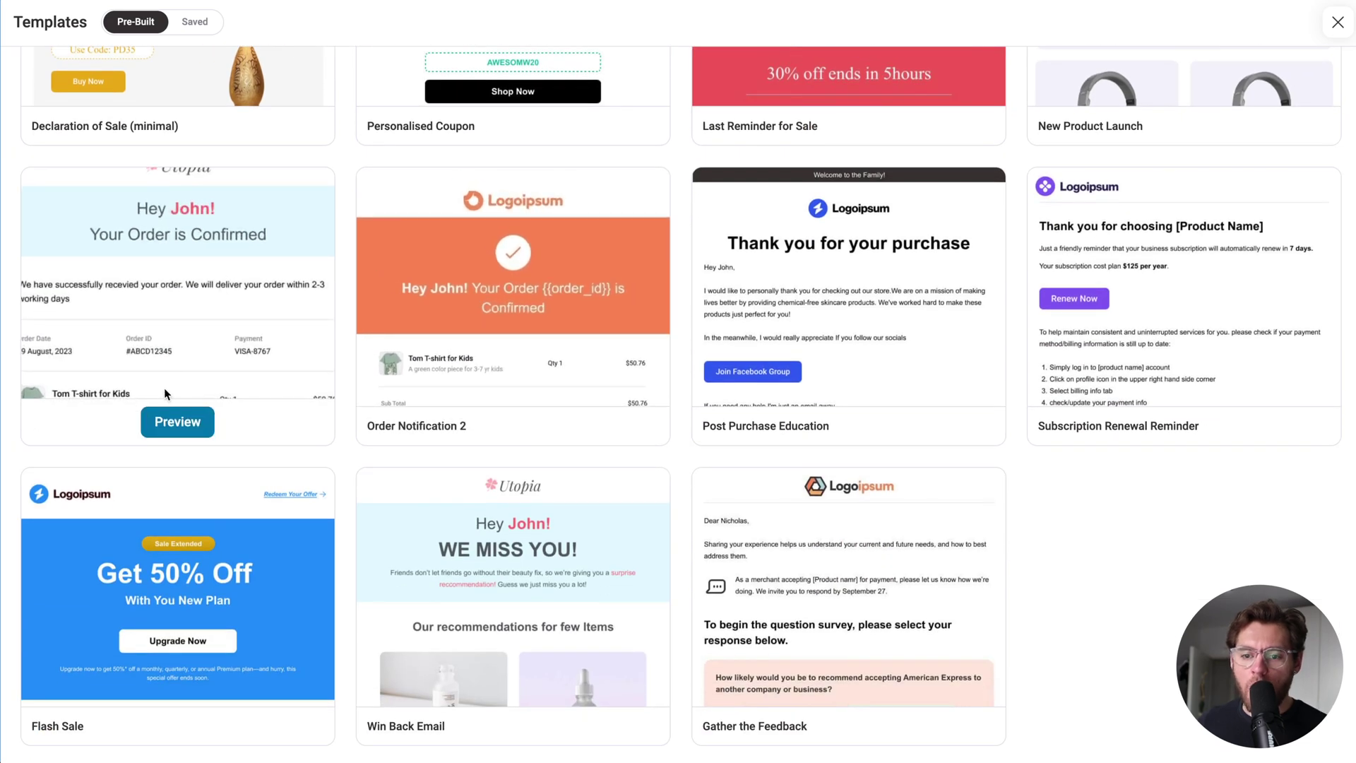
{"action": "left_click", "coordinate": [171, 426]}
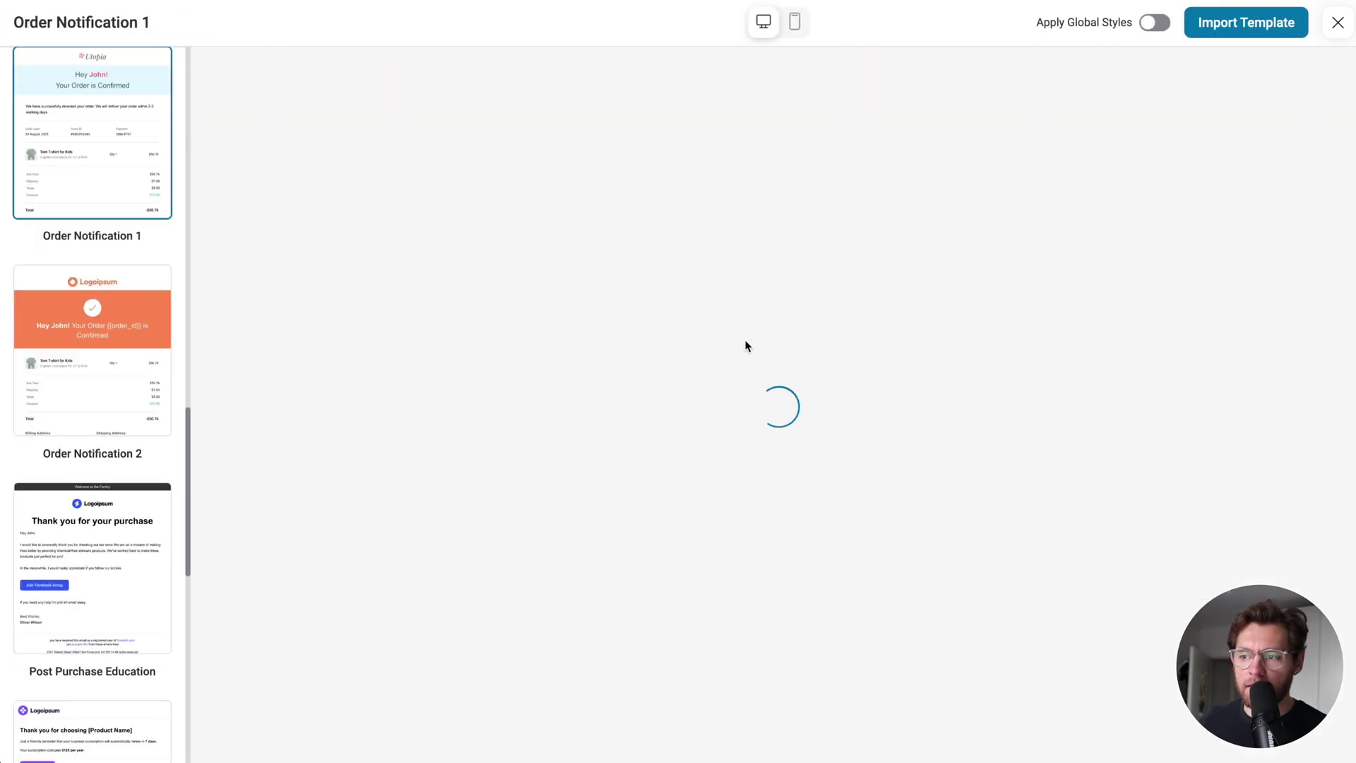
{"action": "scroll", "coordinate": [748, 344], "scroll_direction": "down", "scroll_amount": 3}
{"action": "scroll", "coordinate": [746, 345], "scroll_direction": "down", "scroll_amount": 7}
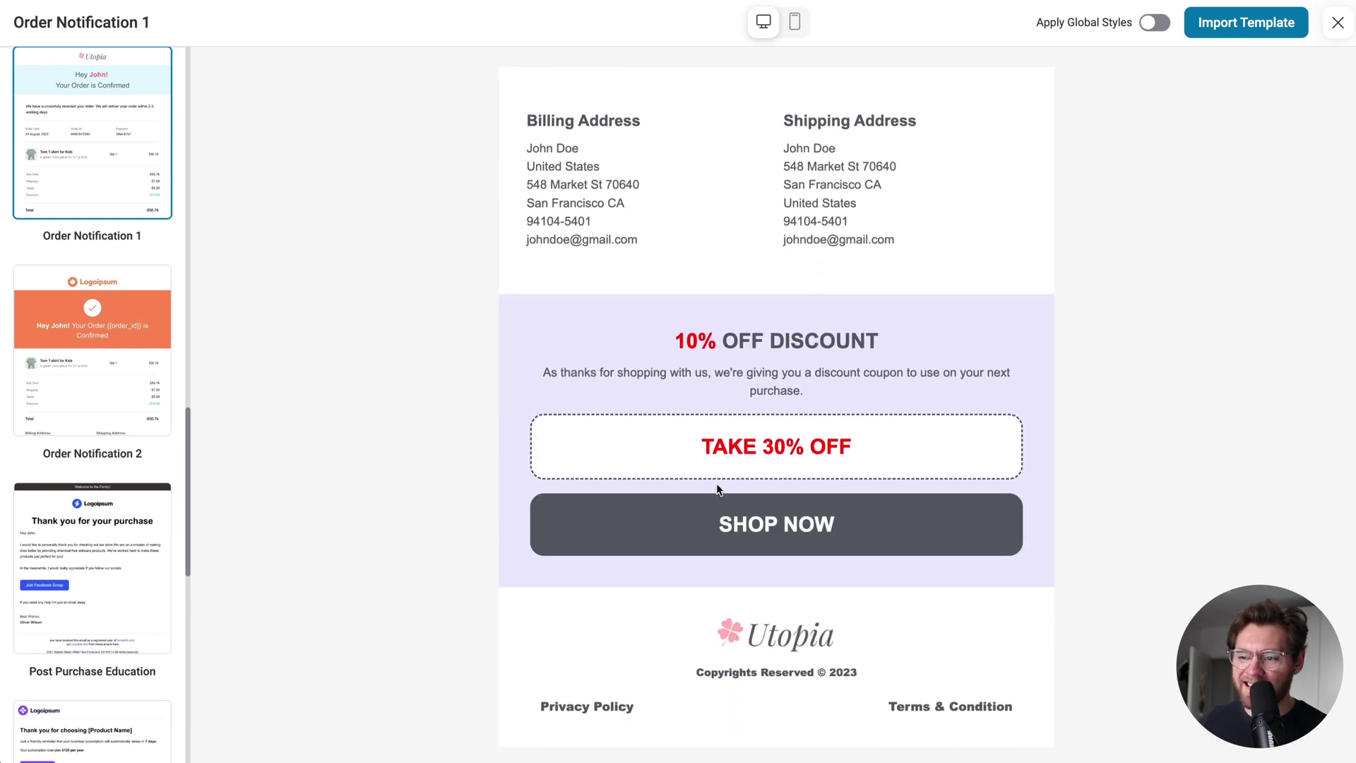
{"action": "scroll", "coordinate": [892, 411], "scroll_direction": "up", "scroll_amount": 4}
{"action": "scroll", "coordinate": [892, 412], "scroll_direction": "up", "scroll_amount": 5}
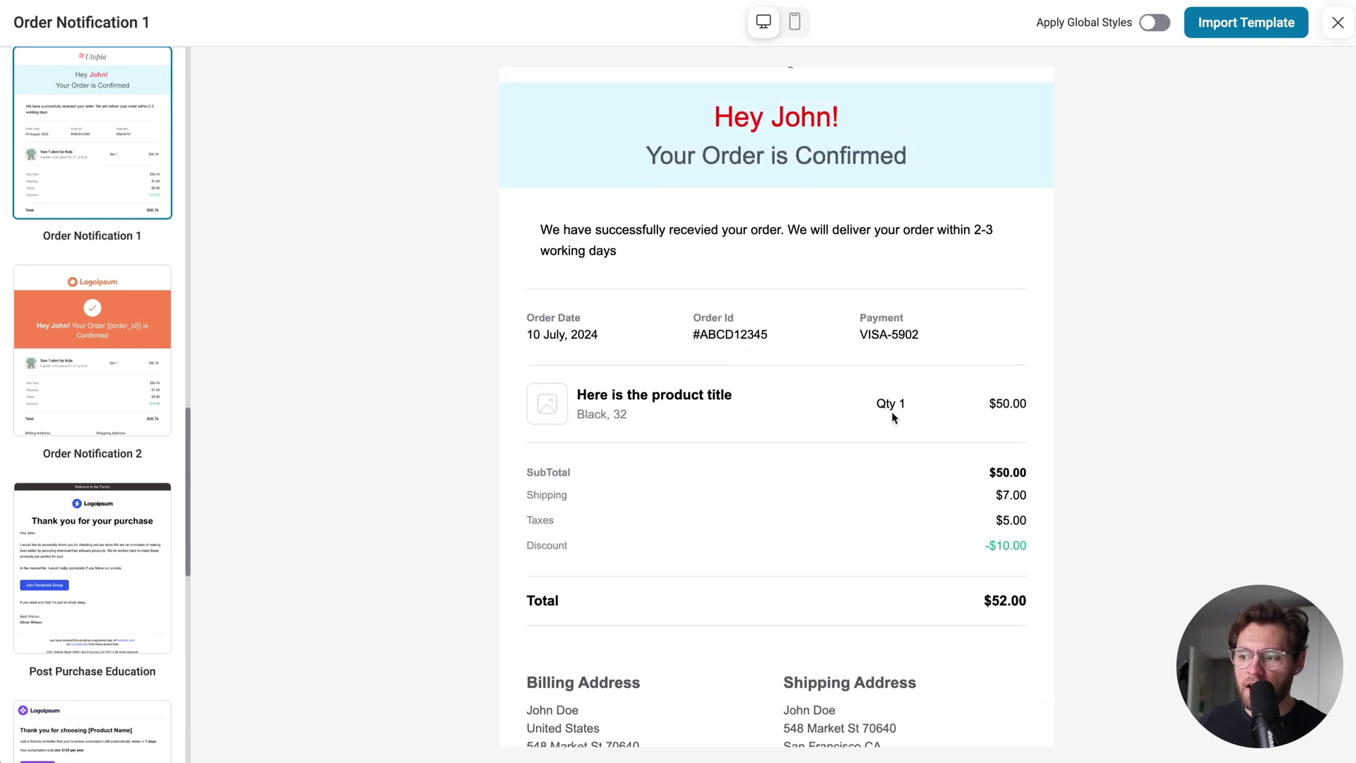
{"action": "left_click", "coordinate": [1154, 24]}
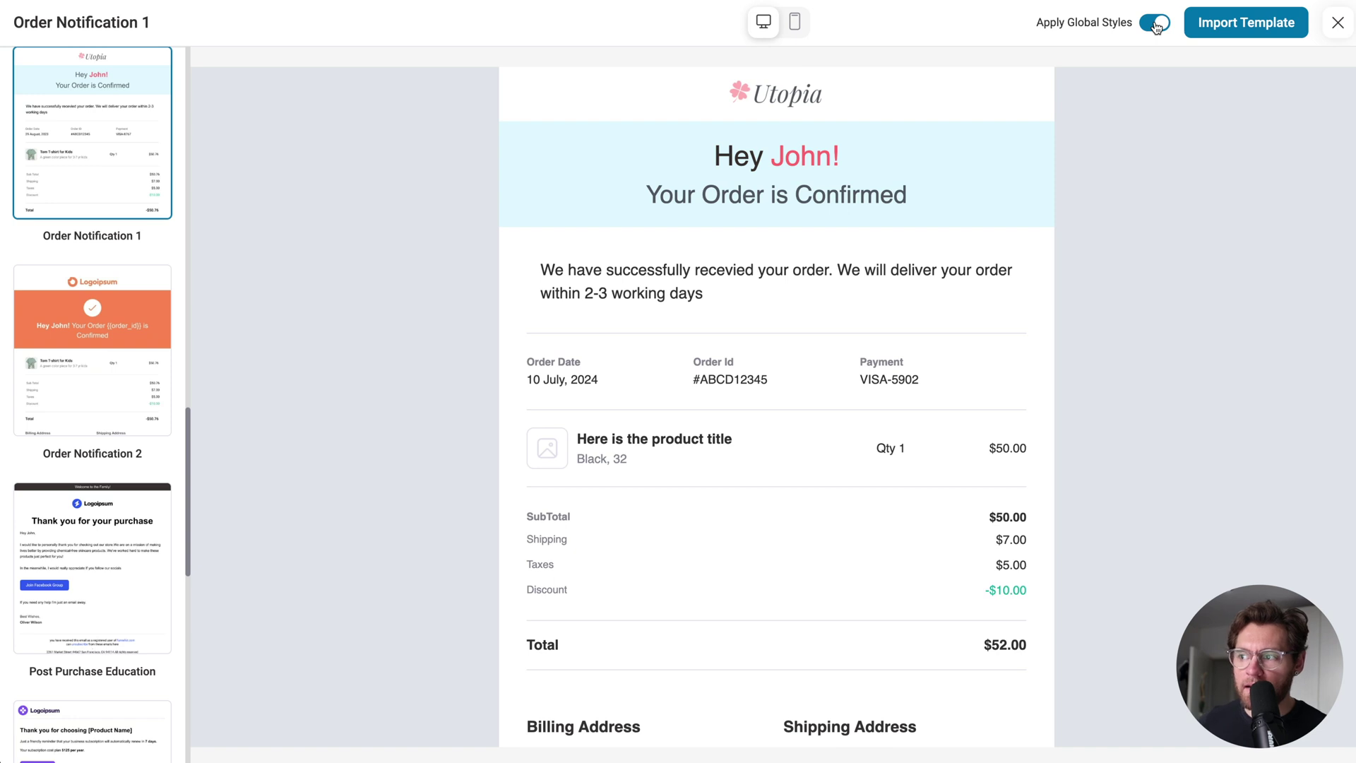
- Import Order Notification 1 and replace the greeting name with the Order Billing First Name merge tag
{"action": "left_click", "coordinate": [1231, 28]}
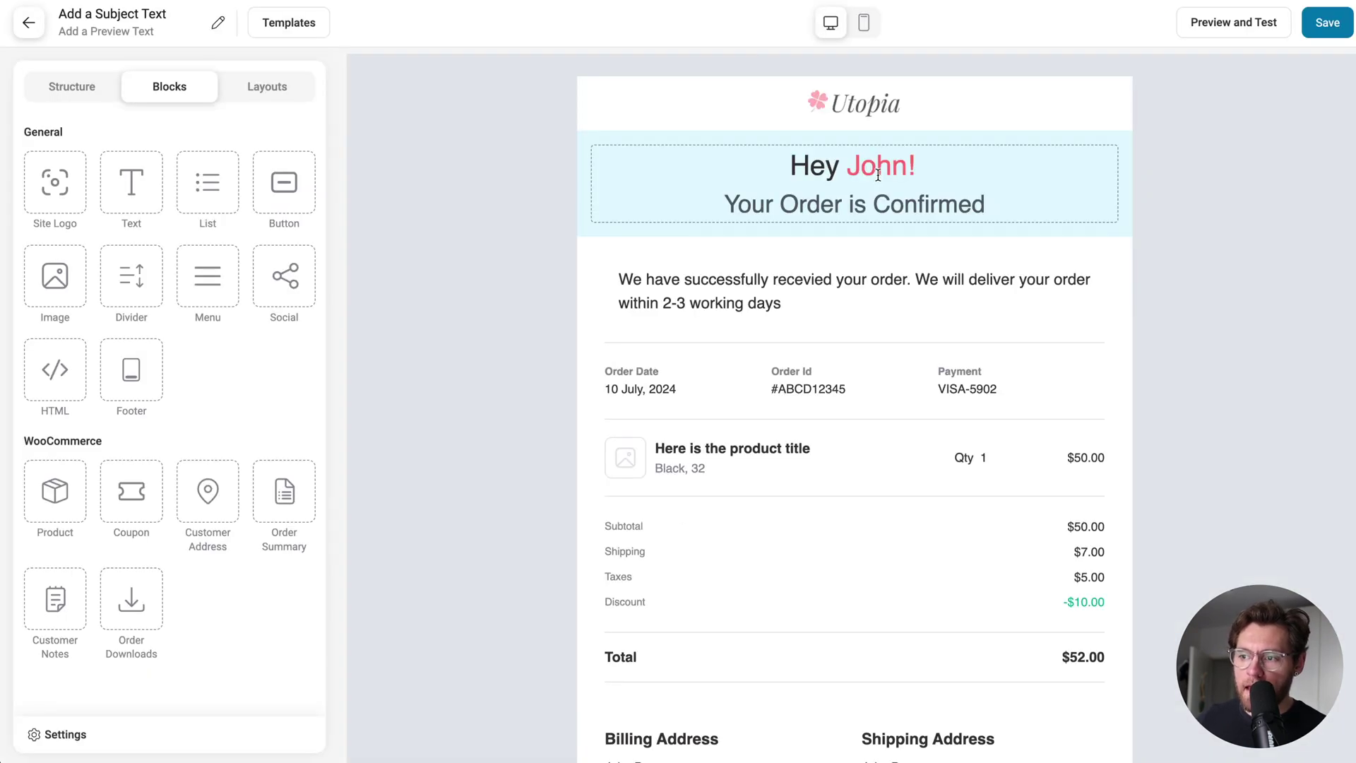
{"action": "double_click", "coordinate": [878, 175]}
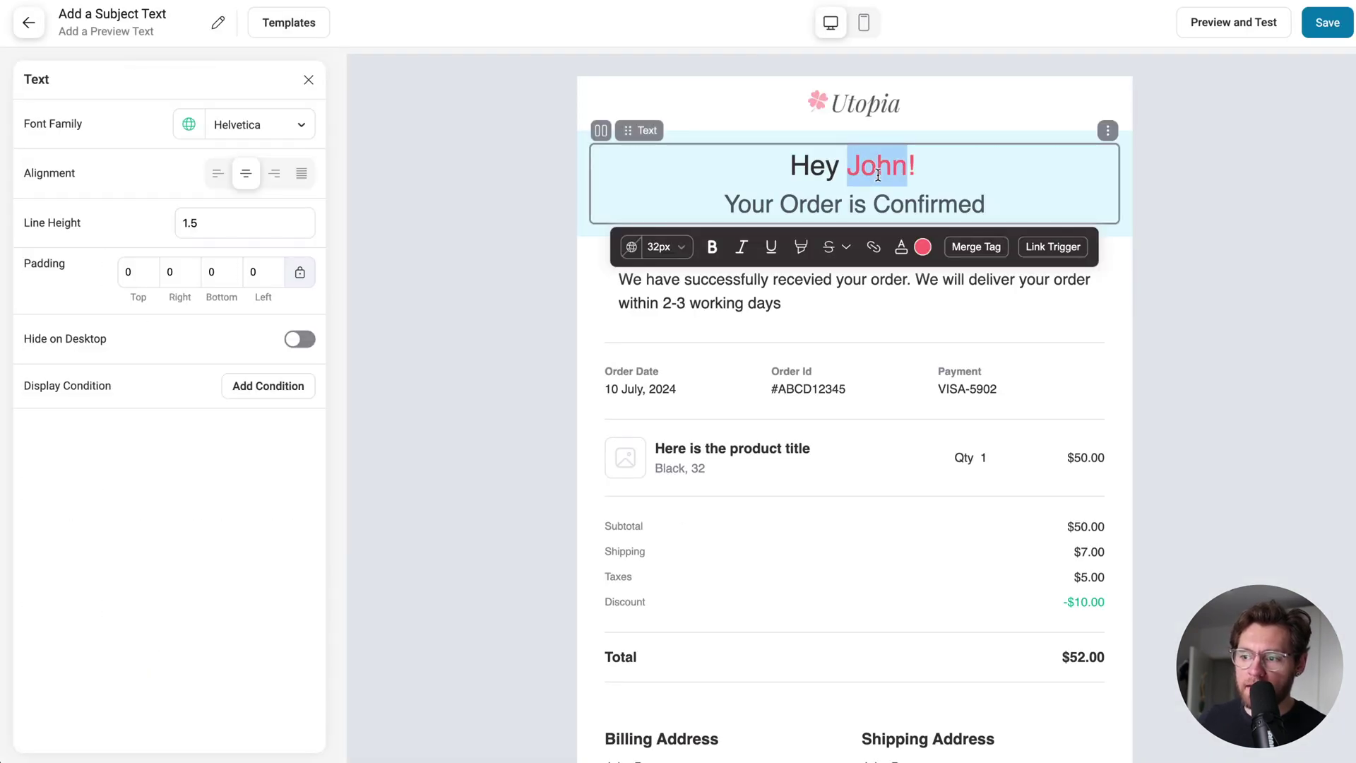
{"action": "left_click", "coordinate": [975, 248]}
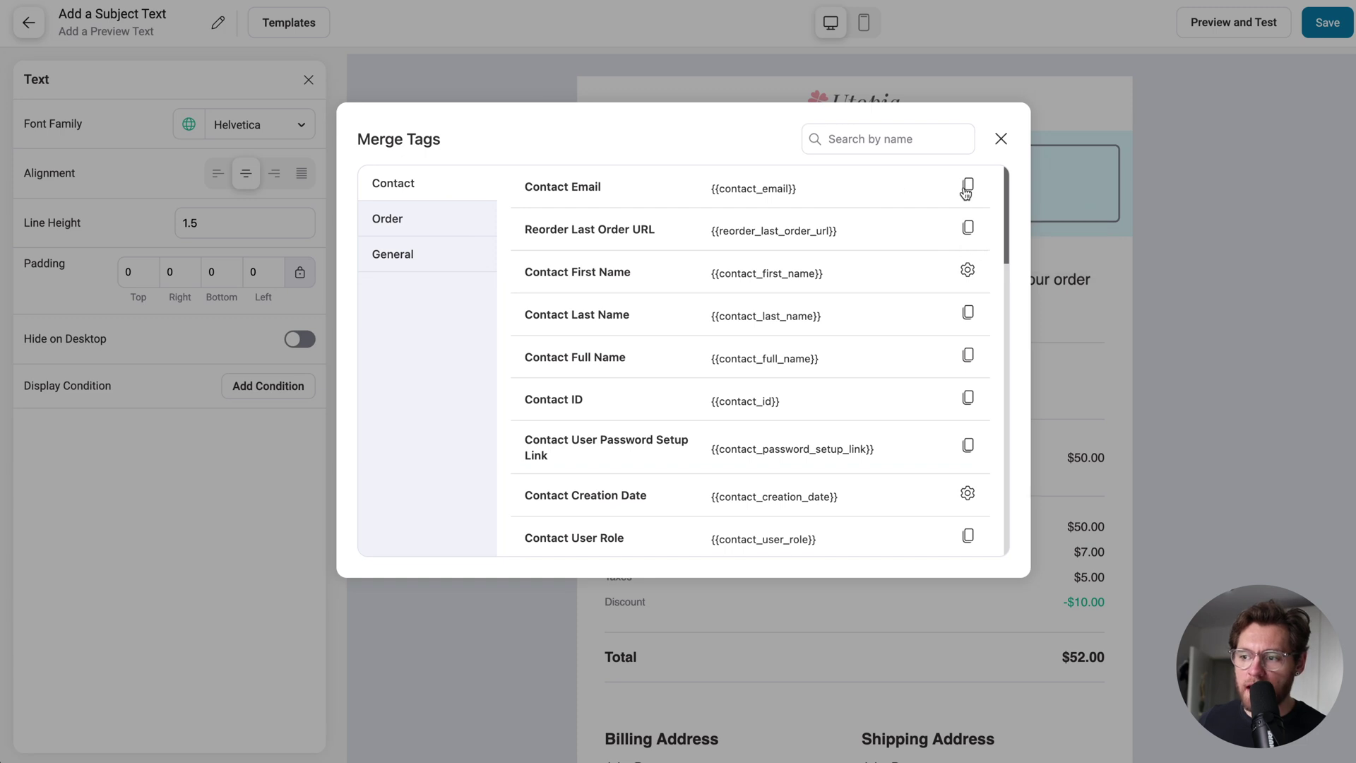
{"action": "left_click", "coordinate": [917, 142]}
{"action": "type", "text": "first"}
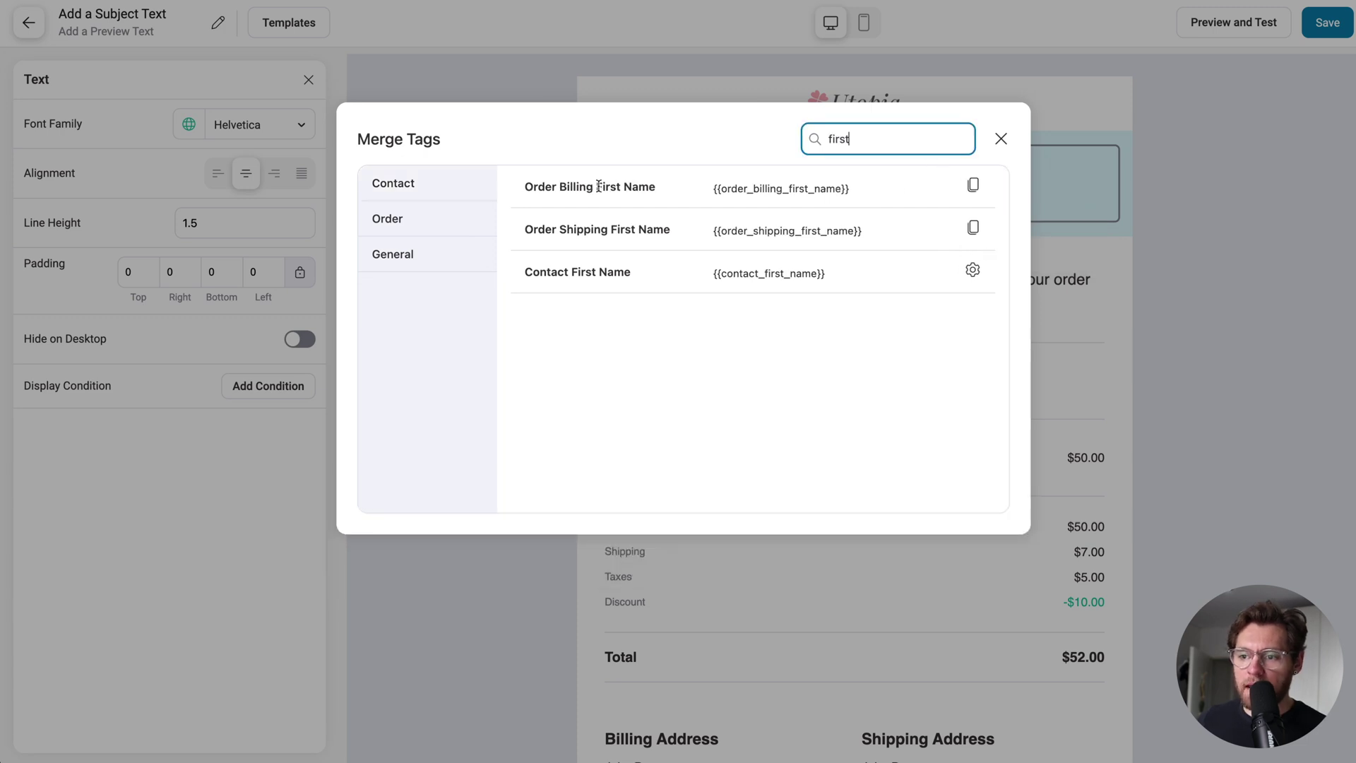
{"action": "left_click", "coordinate": [973, 185]}
{"action": "double_click", "coordinate": [872, 166]}
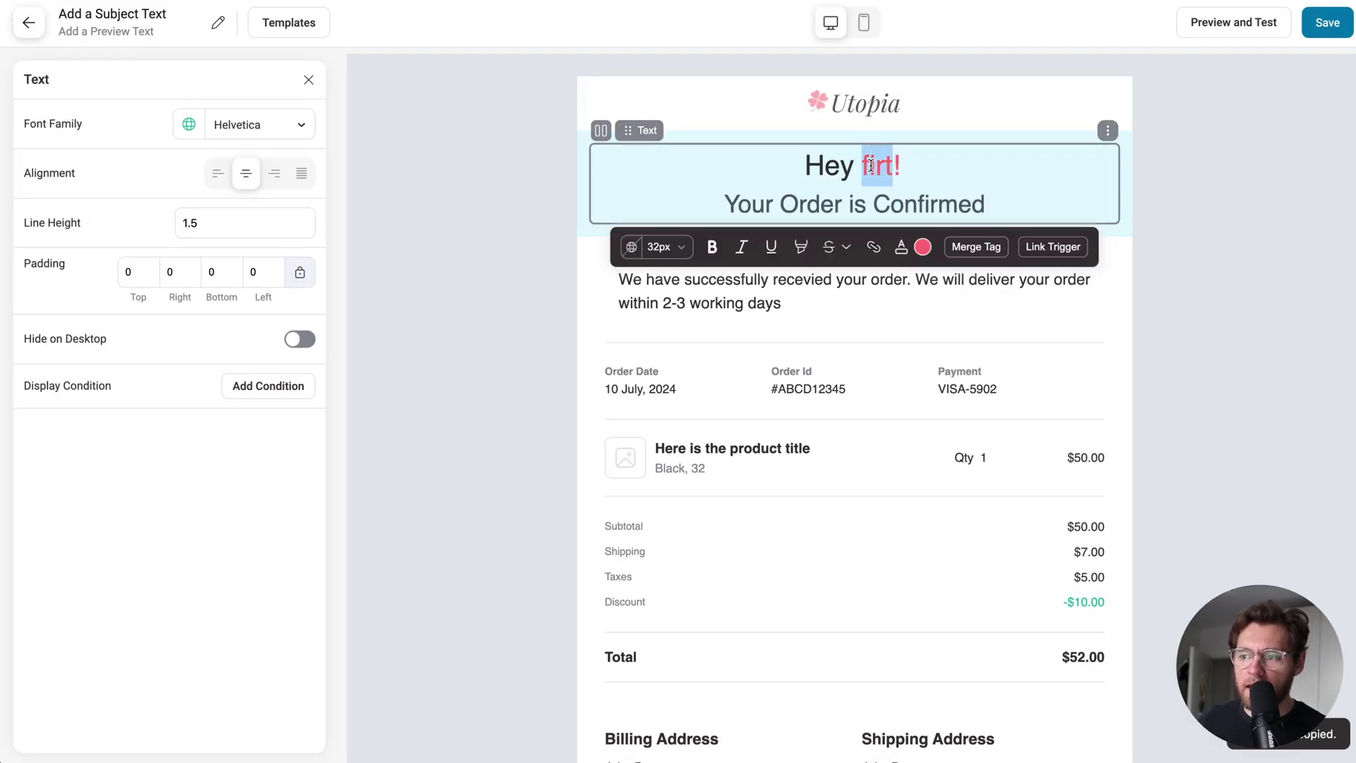
{"action": "key", "text": "ctrl+v"}
- Add the online-course instructions paragraph after 'Order.', save the template, and return to the step
{"action": "scroll", "coordinate": [1348, 250], "scroll_direction": "down", "scroll_amount": 5}
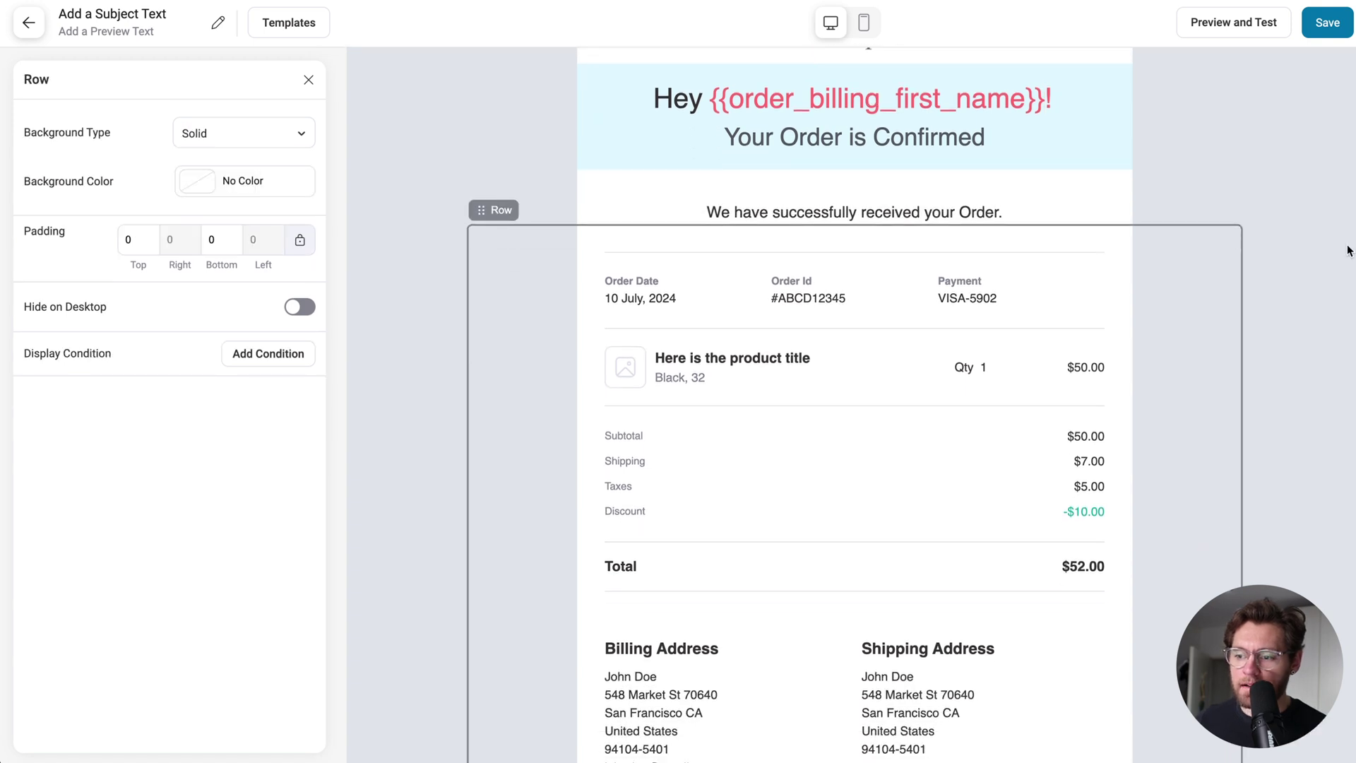
{"action": "scroll", "coordinate": [1348, 249], "scroll_direction": "down", "scroll_amount": 5}
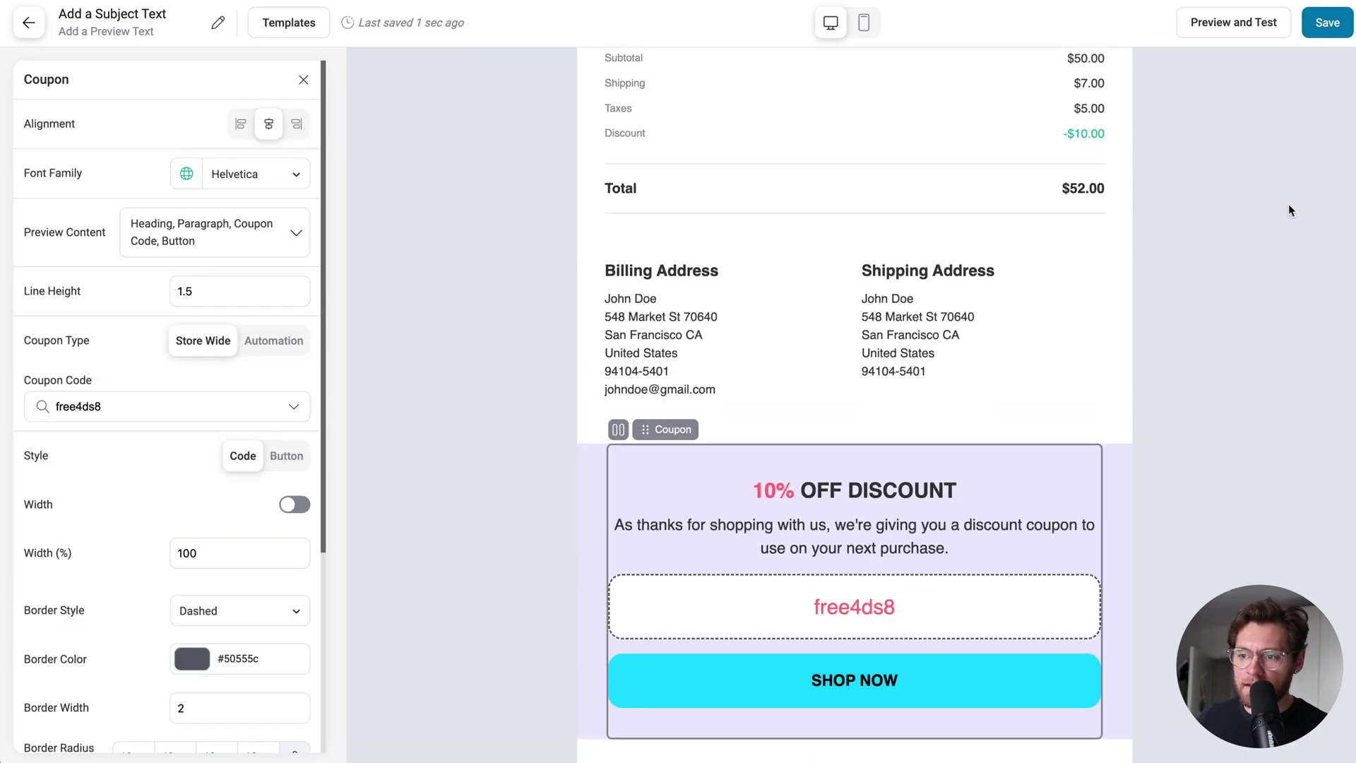
{"action": "scroll", "coordinate": [1288, 205], "scroll_direction": "up", "scroll_amount": 6}
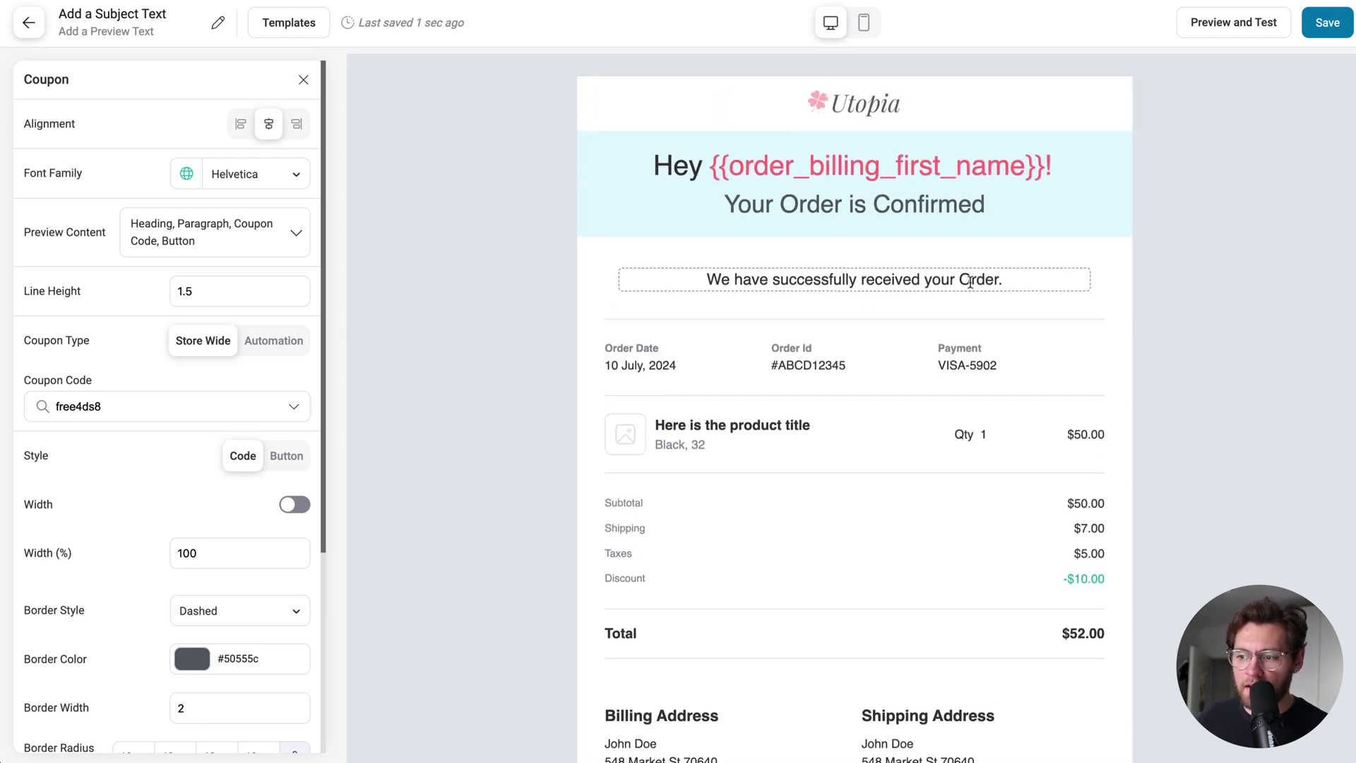
{"action": "left_click", "coordinate": [1008, 280]}
{"action": "key", "text": "ctrl+v"}
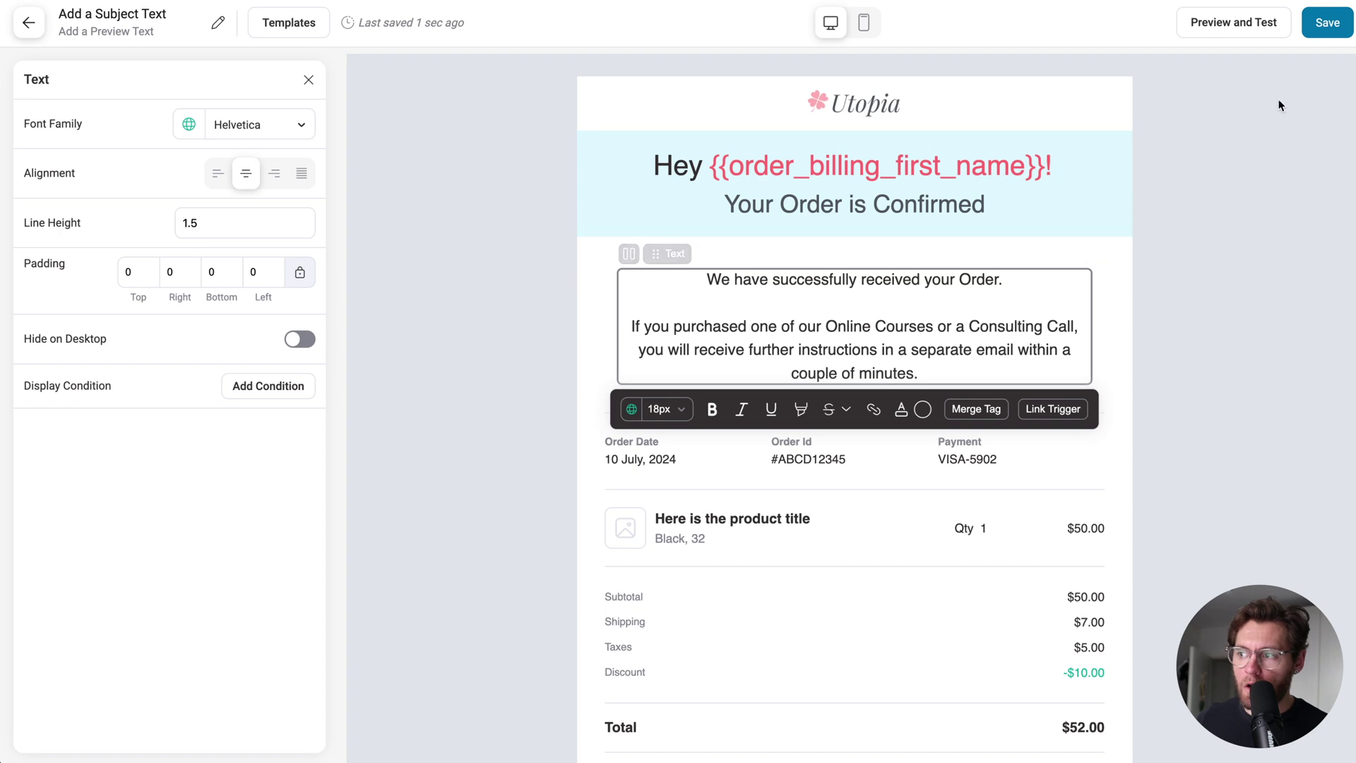
{"action": "left_click", "coordinate": [1329, 23]}
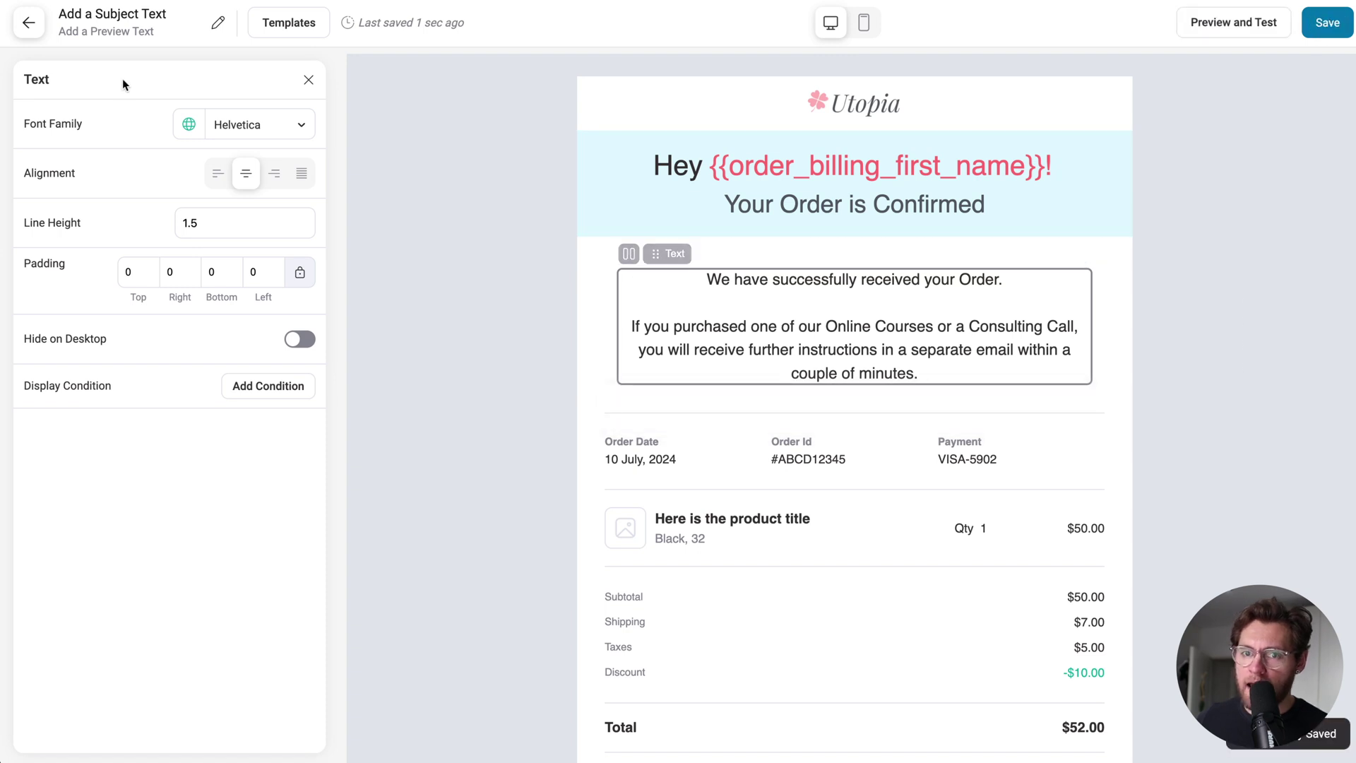
{"action": "left_click", "coordinate": [22, 31]}
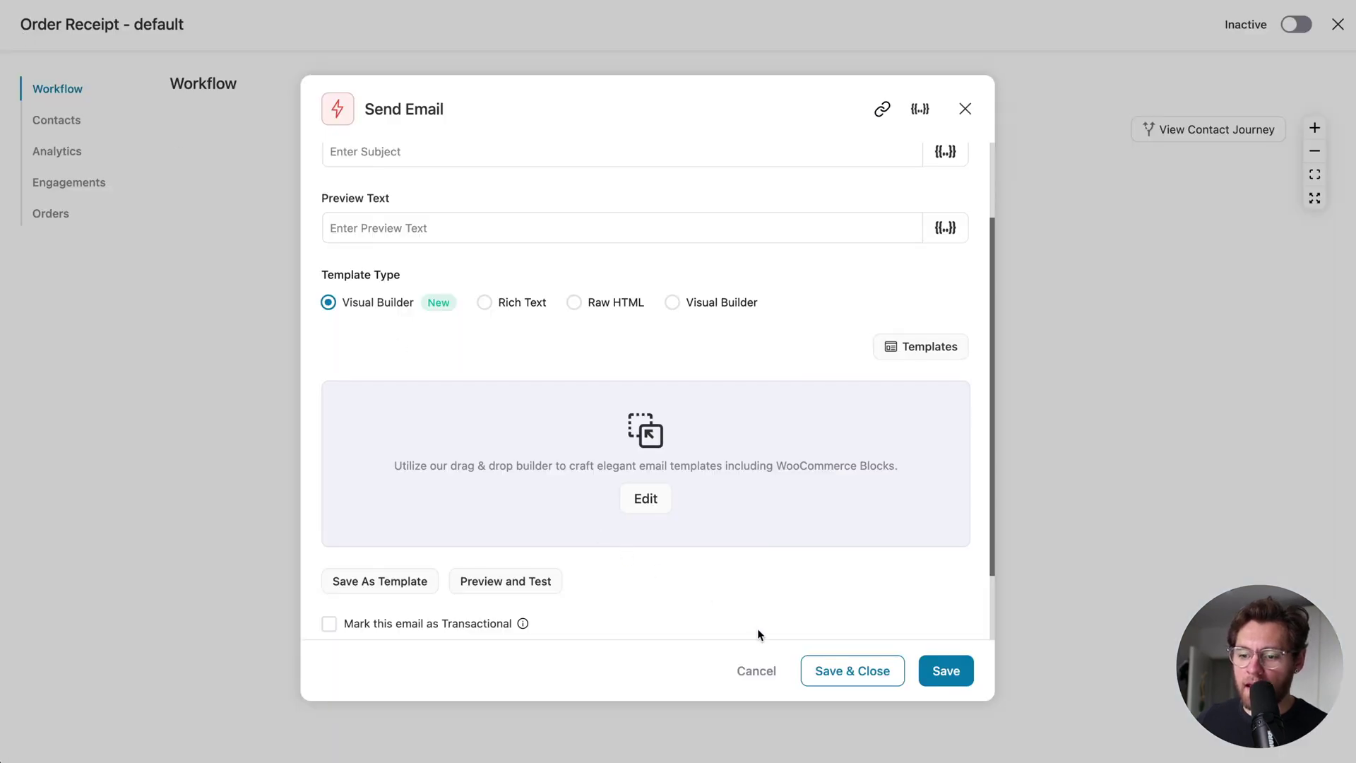
- Mark the order email transactional, save the step, and set Order Receipt - Default to Active
{"action": "scroll", "coordinate": [657, 488], "scroll_direction": "down", "scroll_amount": 2}
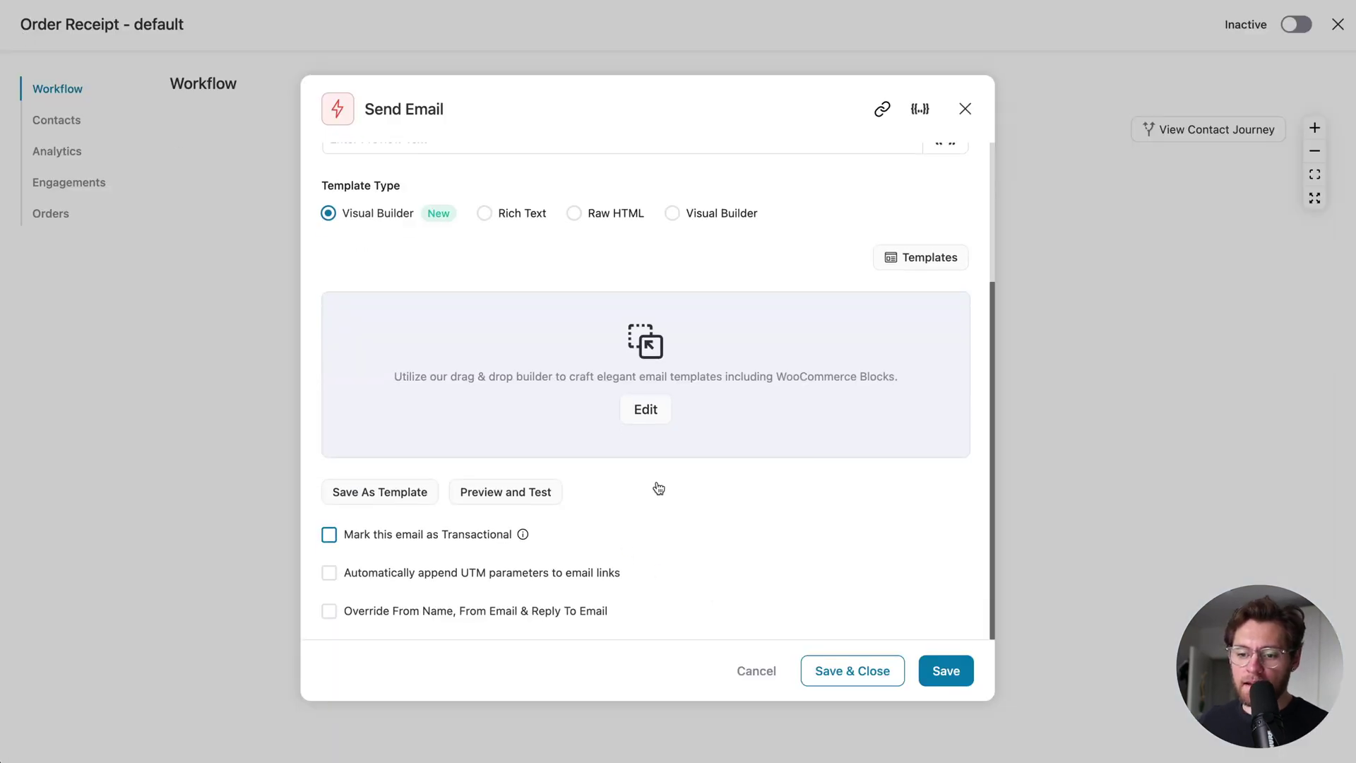
{"action": "left_click", "coordinate": [328, 535]}
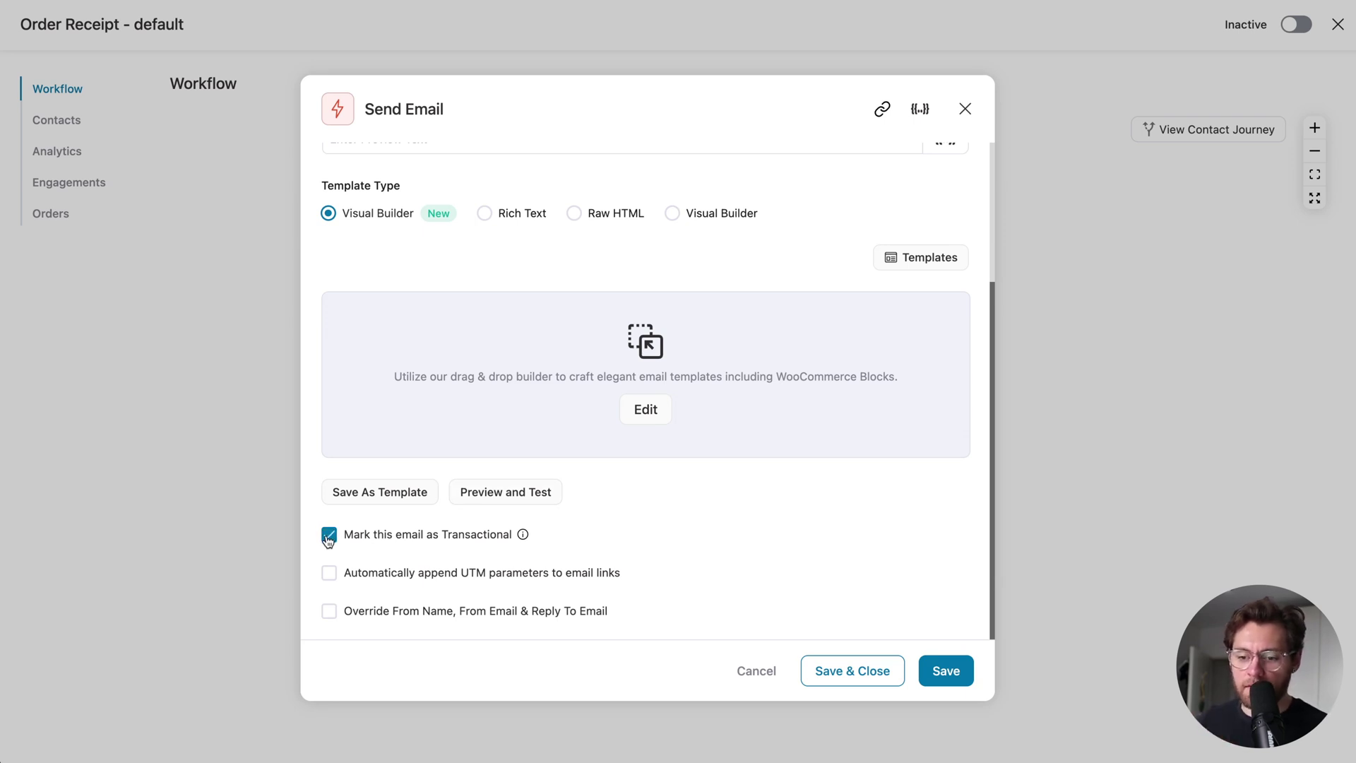
{"action": "left_click", "coordinate": [850, 676]}
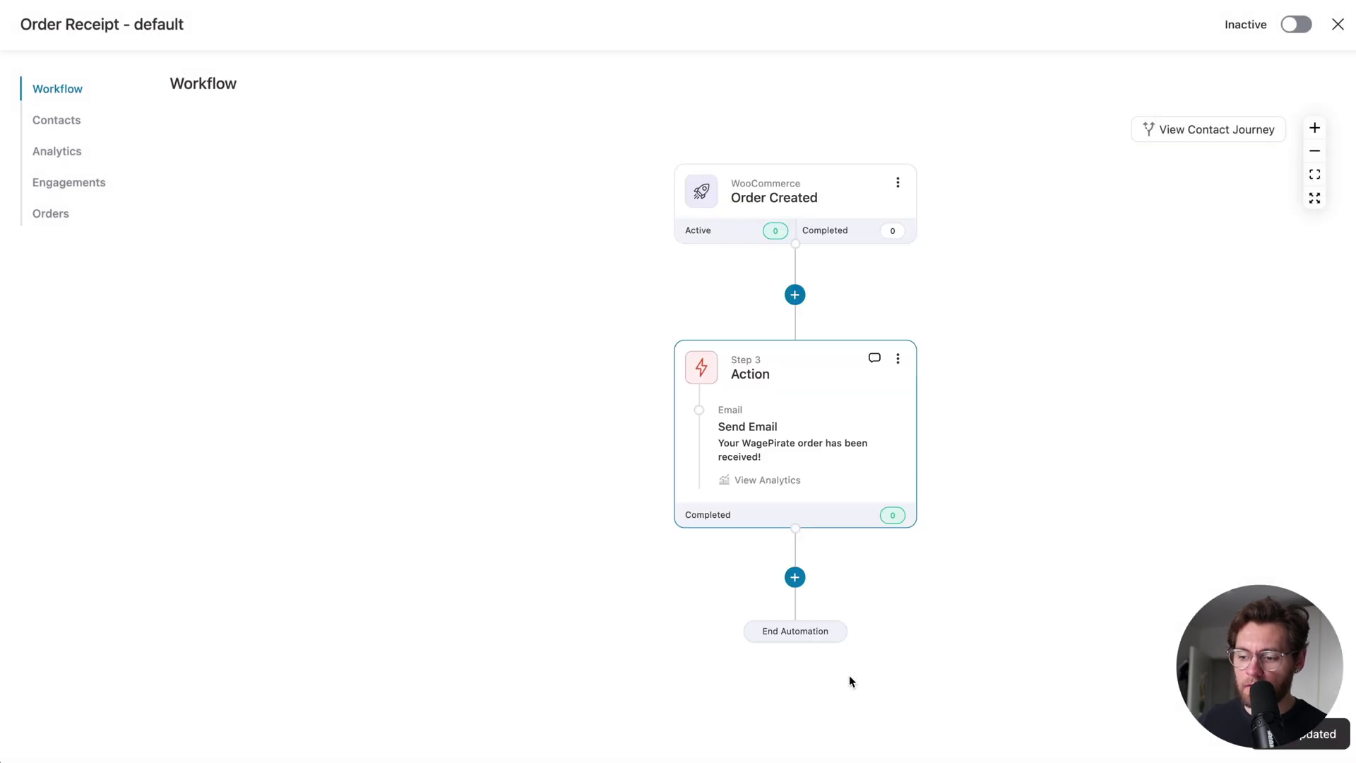
{"action": "left_click", "coordinate": [1296, 25]}
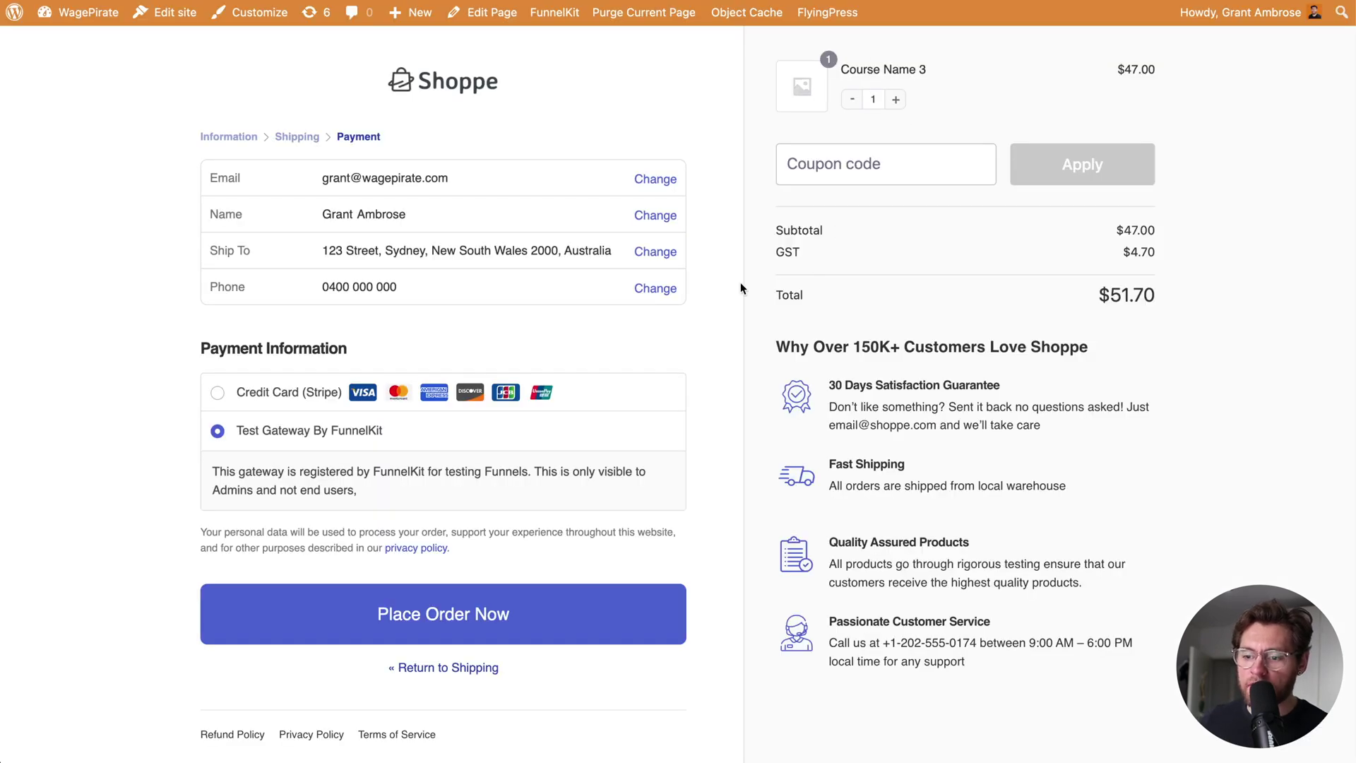
- Place the Course Name 3 test order and view Order Receipt - Default's one completed contact
{"action": "left_click", "coordinate": [578, 612]}
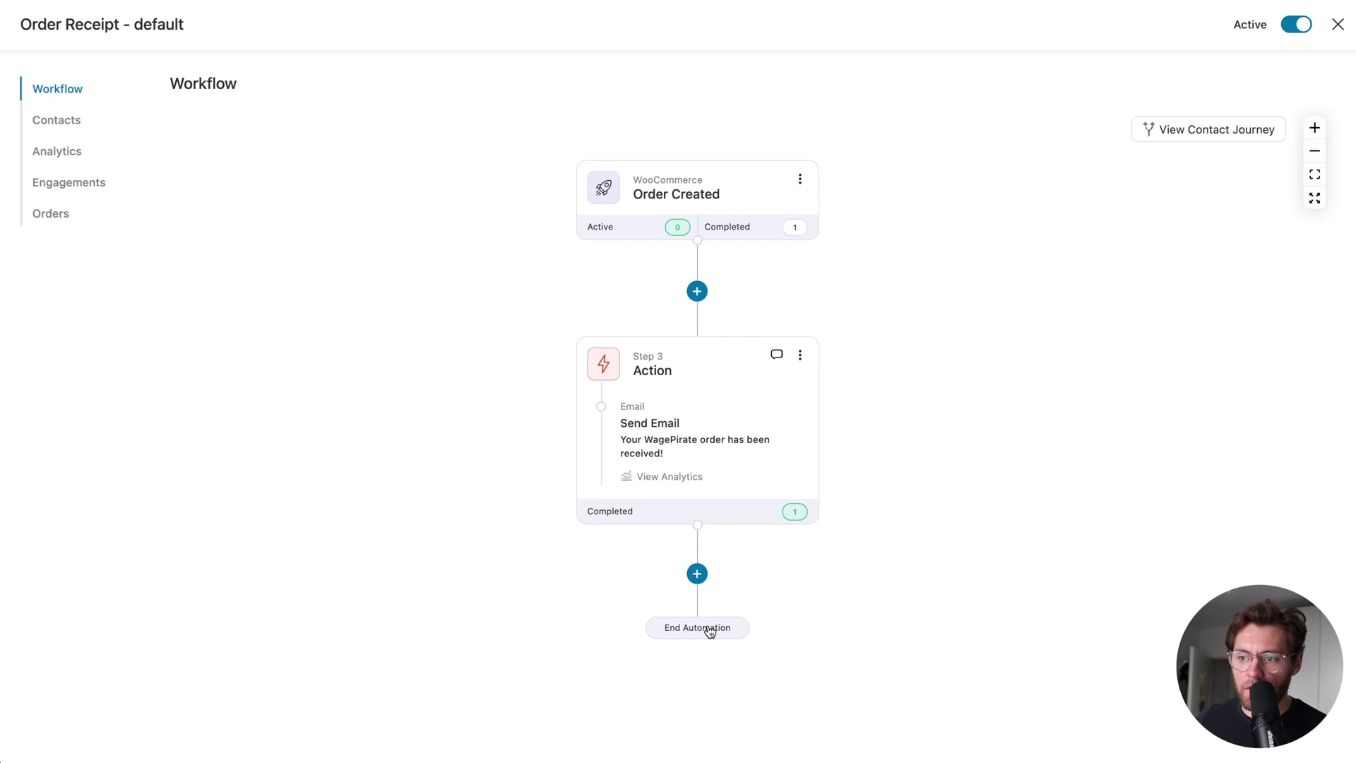
{"action": "left_click", "coordinate": [793, 230]}
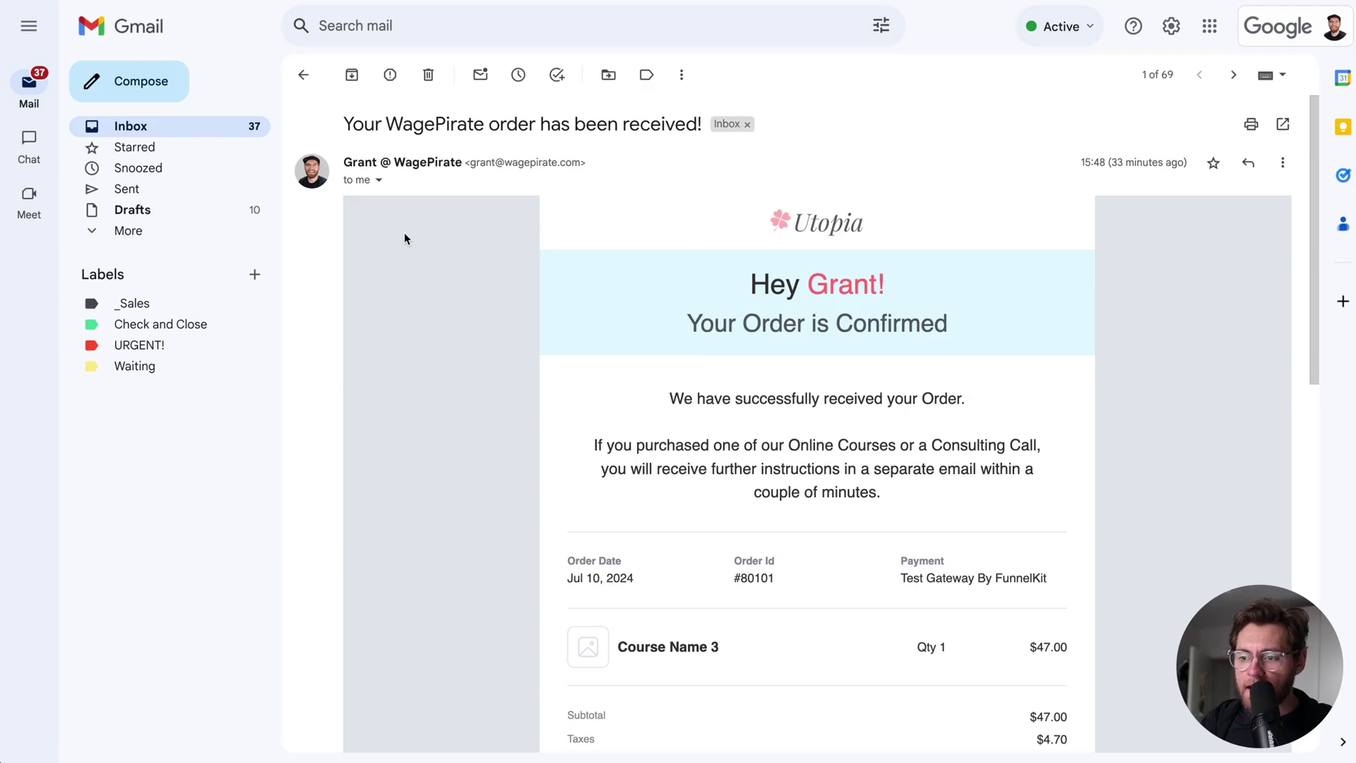
- Place the Course Name 2 and Course Name 3 test order and check the $103.40 email totals
{"action": "scroll", "coordinate": [404, 239], "scroll_direction": "down", "scroll_amount": 6}
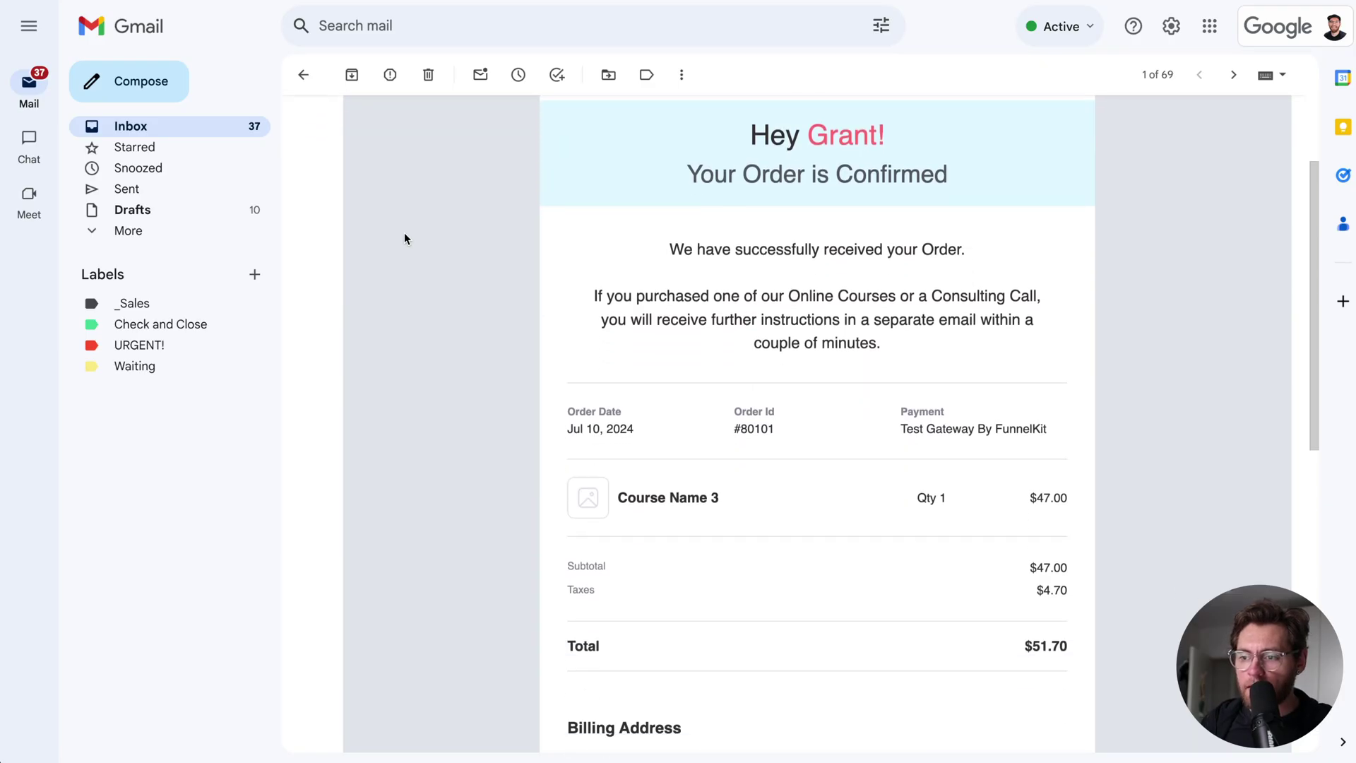
{"action": "scroll", "coordinate": [403, 238], "scroll_direction": "down", "scroll_amount": 6}
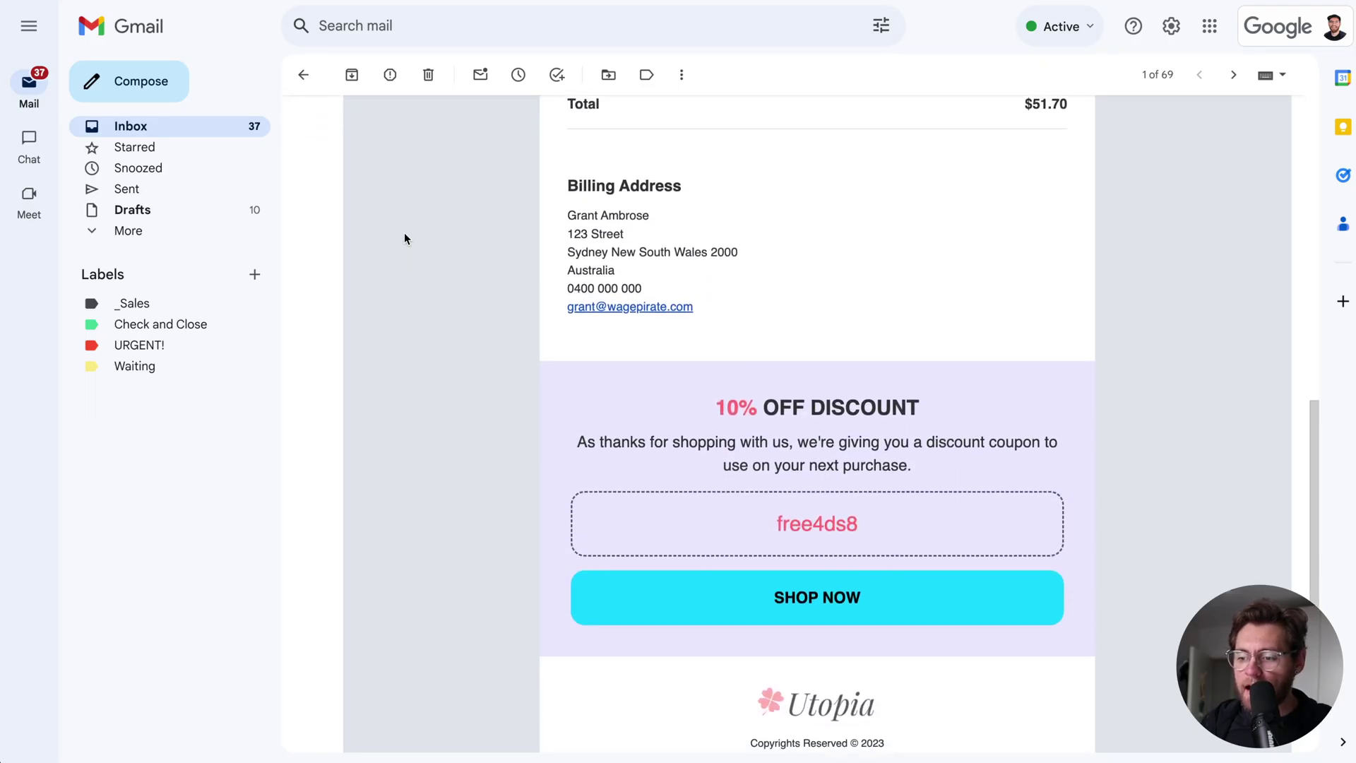
{"action": "scroll", "coordinate": [404, 239], "scroll_direction": "up", "scroll_amount": 4}
{"action": "scroll", "coordinate": [404, 239], "scroll_direction": "up", "scroll_amount": 7}
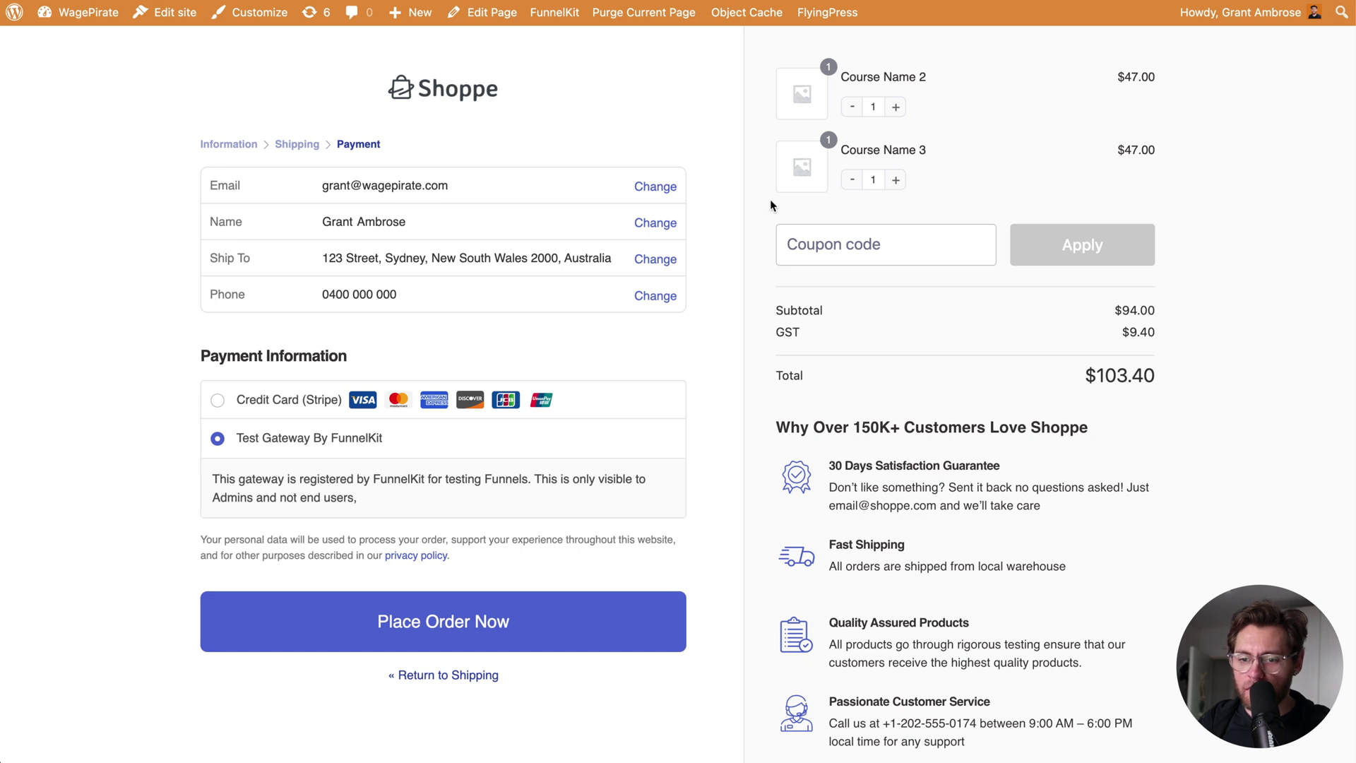
{"action": "left_click", "coordinate": [518, 600]}
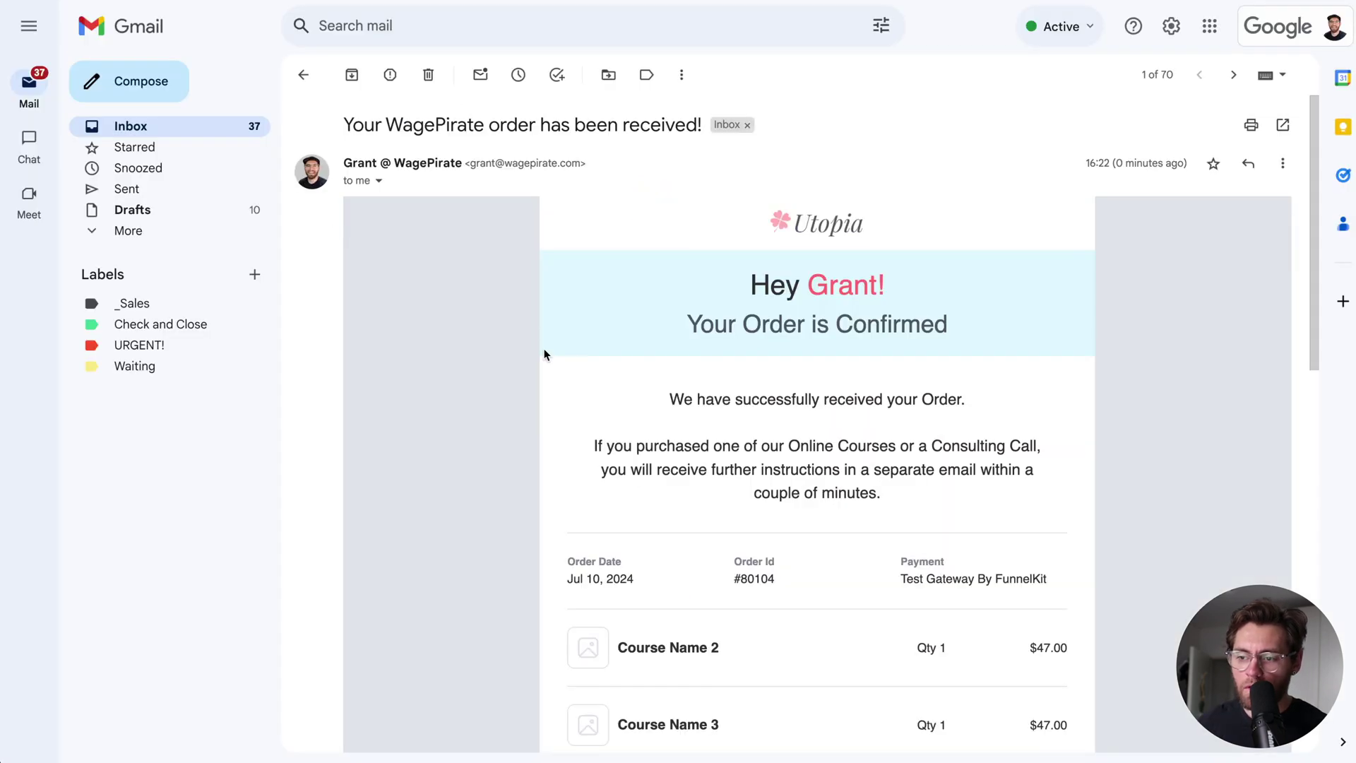
{"action": "scroll", "coordinate": [544, 353], "scroll_direction": "down", "scroll_amount": 3}
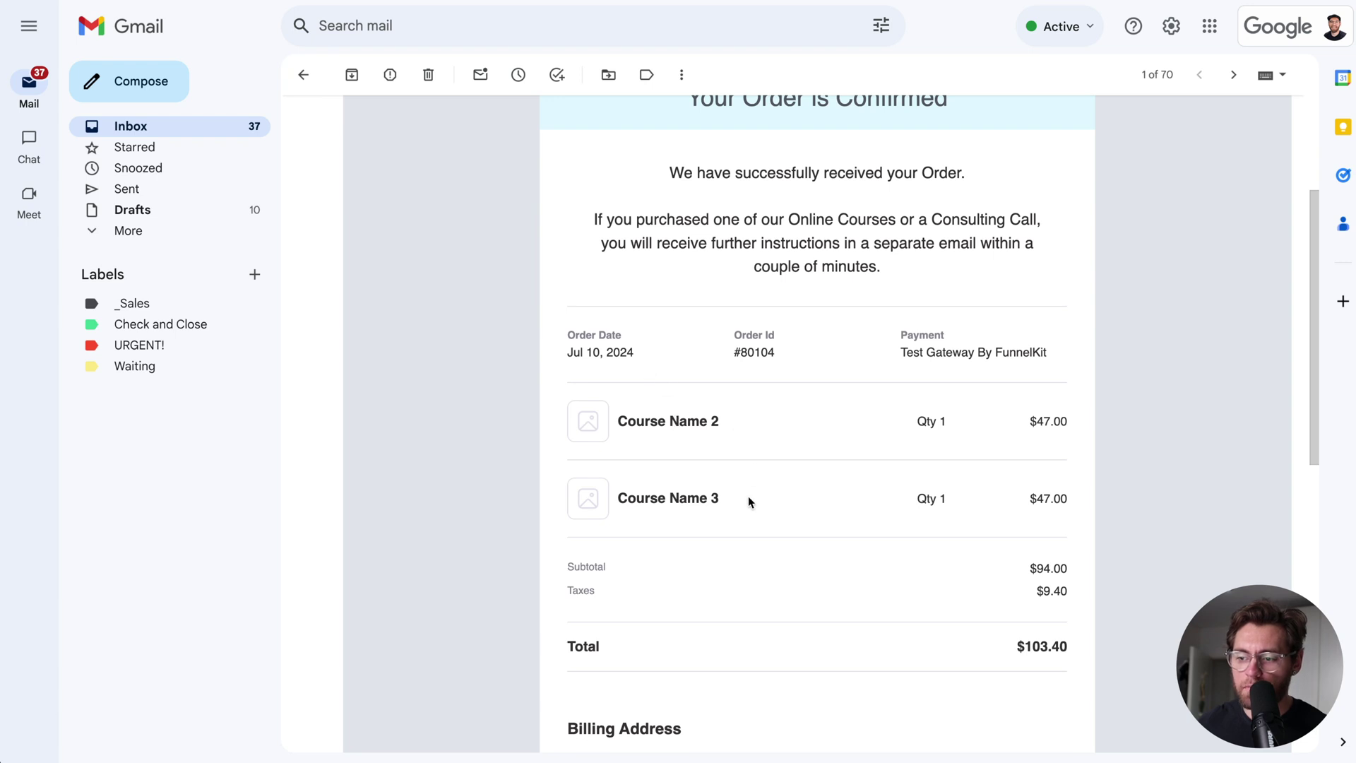
- Scroll to the top of the email and highlight the sentence promising further course instructions
{"action": "scroll", "coordinate": [831, 464], "scroll_direction": "up", "scroll_amount": 1}
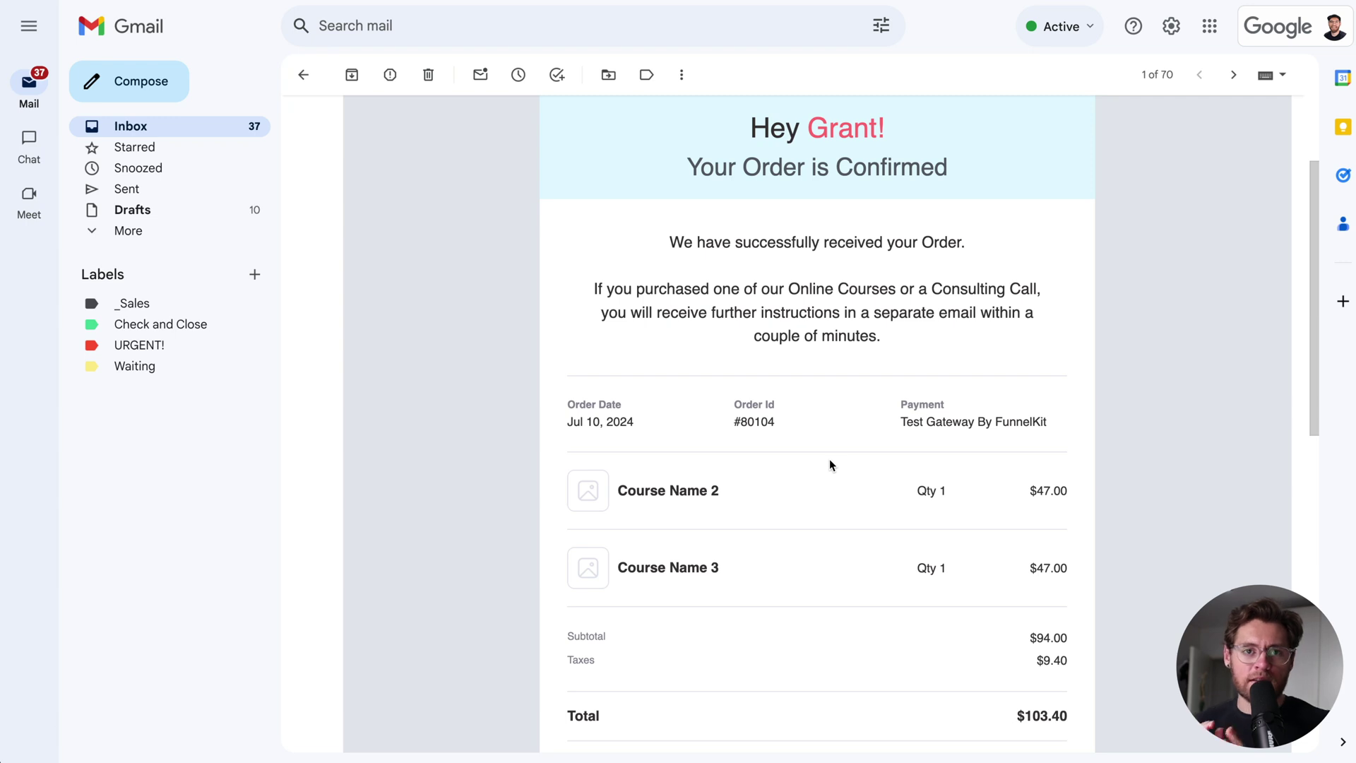
{"action": "scroll", "coordinate": [387, 539], "scroll_direction": "up", "scroll_amount": 3}
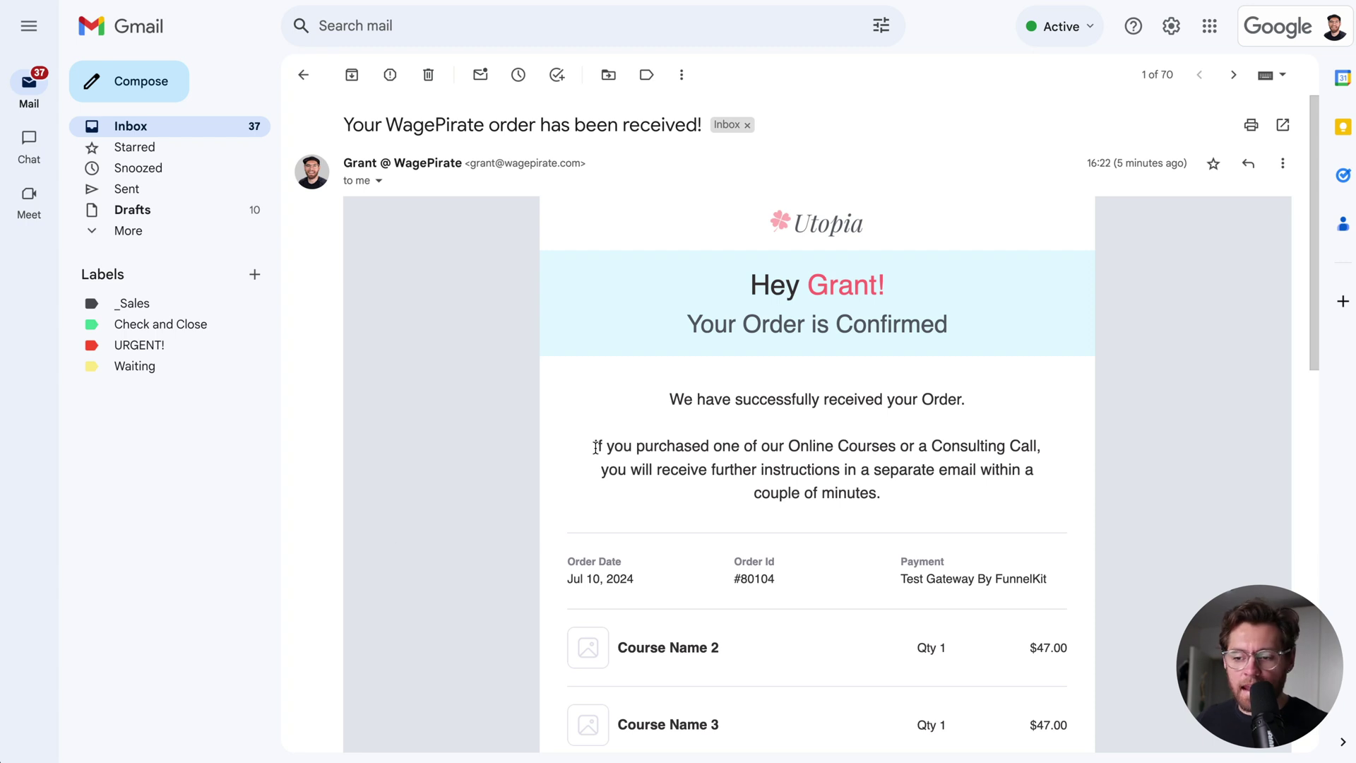
{"action": "left_click_drag", "start_coordinate": [595, 446], "coordinate": [913, 504]}
{"action": "left_click", "coordinate": [913, 504]}
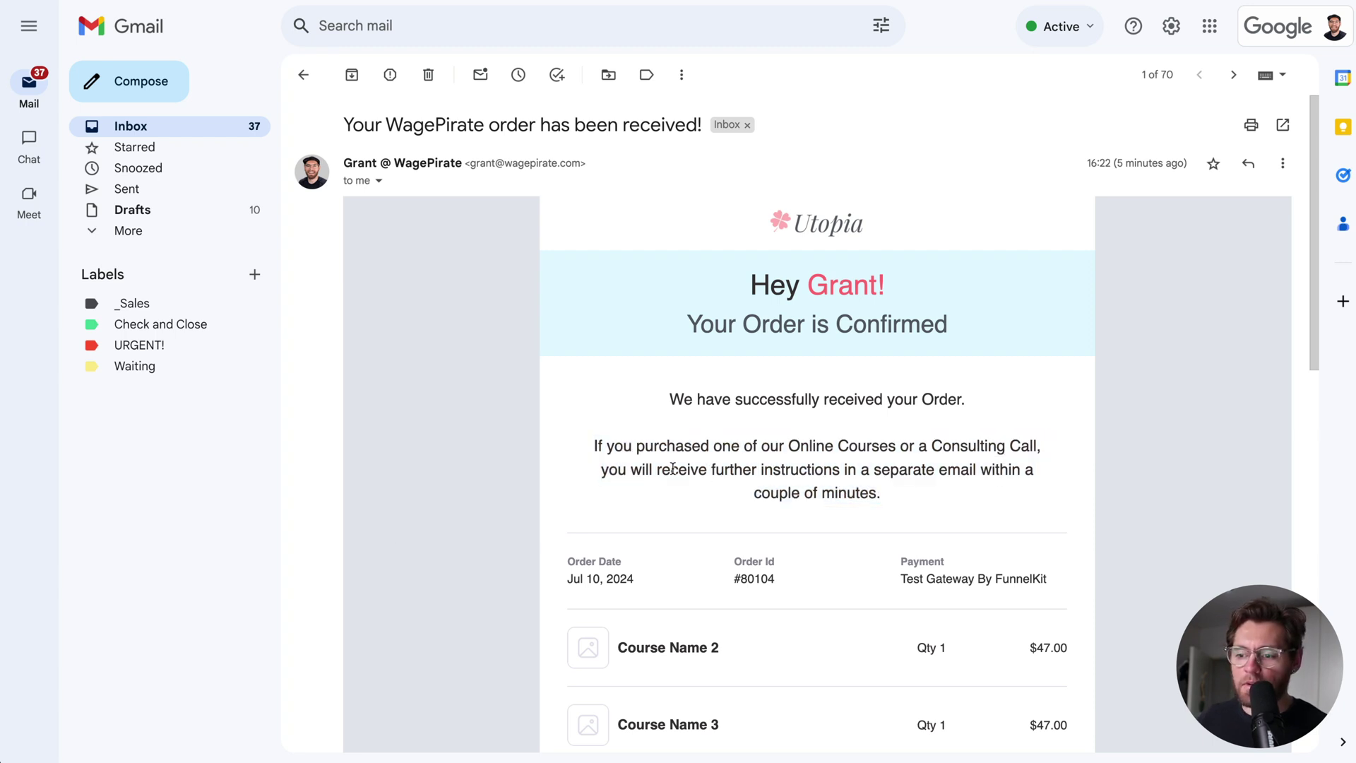
{"action": "left_click_drag", "start_coordinate": [661, 470], "coordinate": [807, 471]}
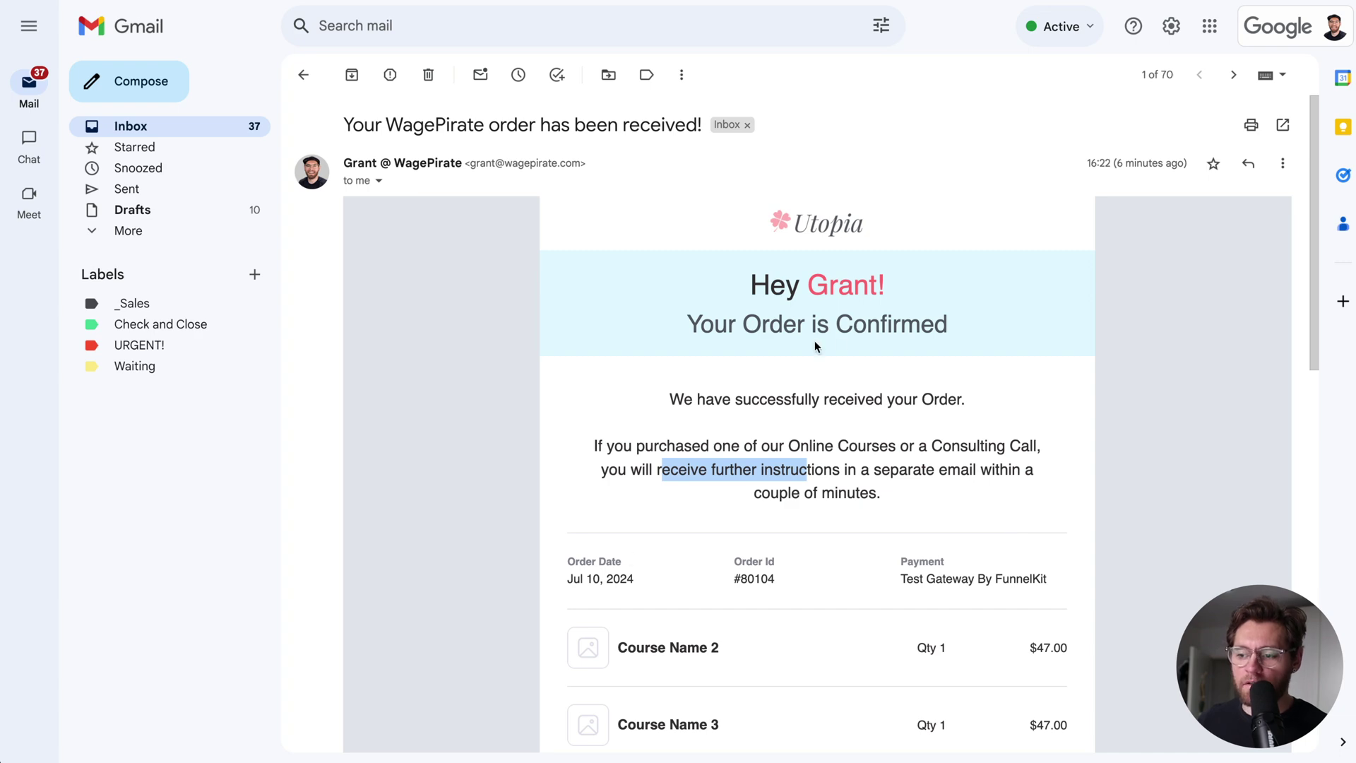
{"action": "left_click", "coordinate": [880, 400]}
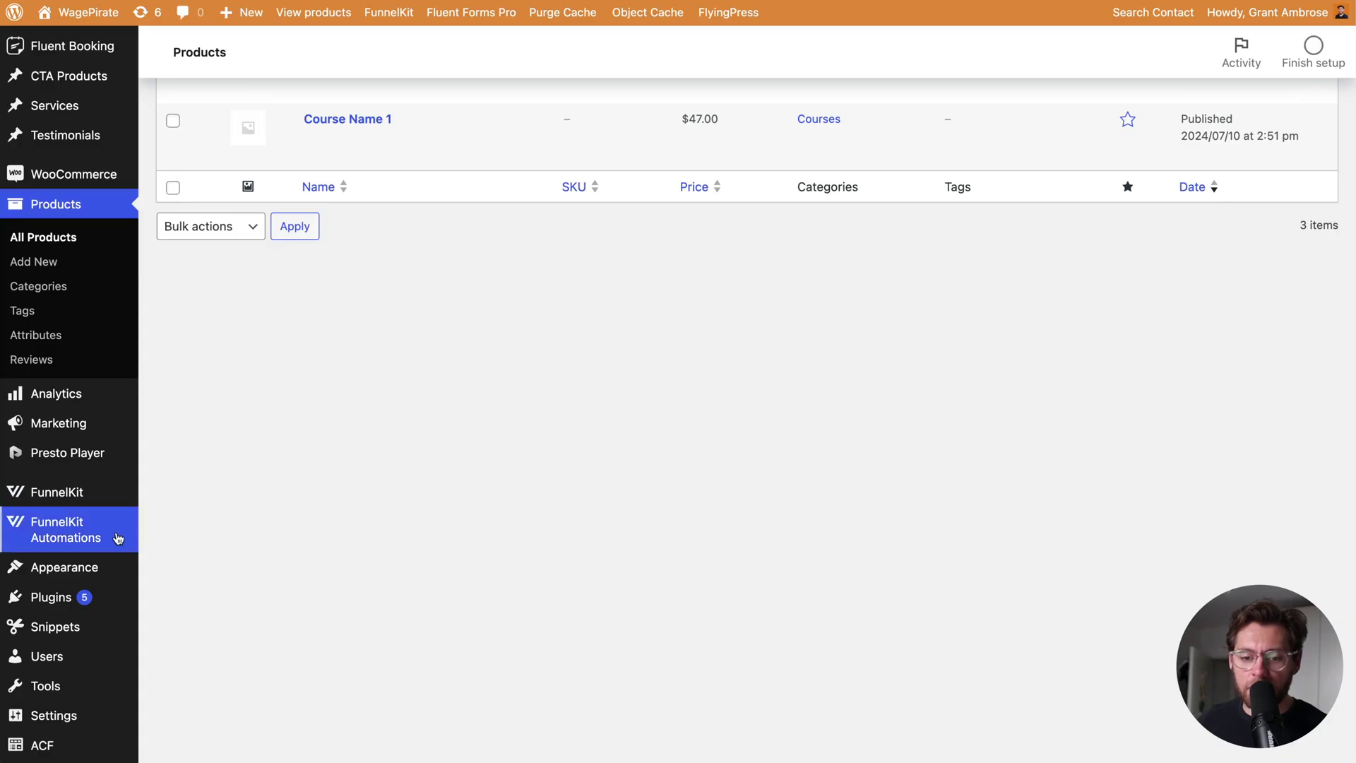
- Create a from-scratch automation named 'Course 2 (post purchase)'
{"action": "mouse_move", "coordinate": [102, 536]}
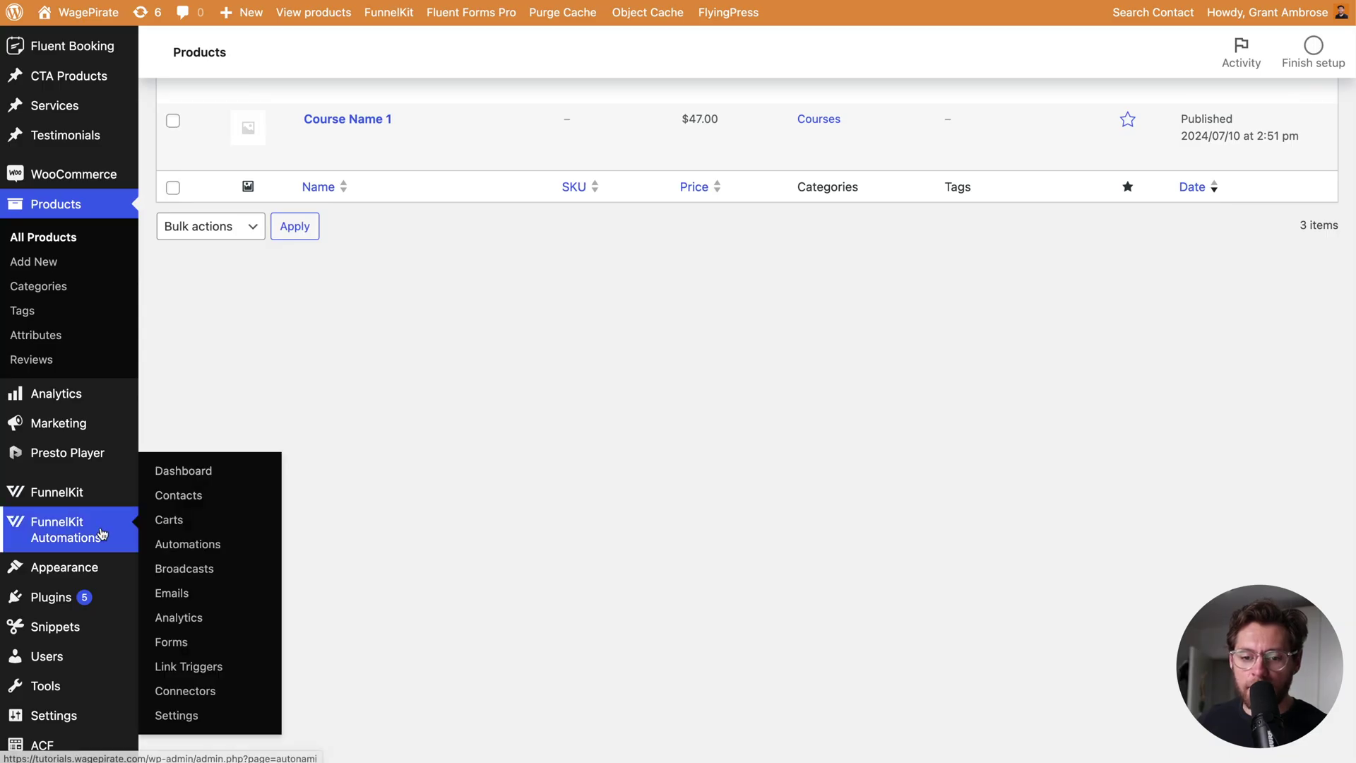
{"action": "left_click", "coordinate": [197, 551]}
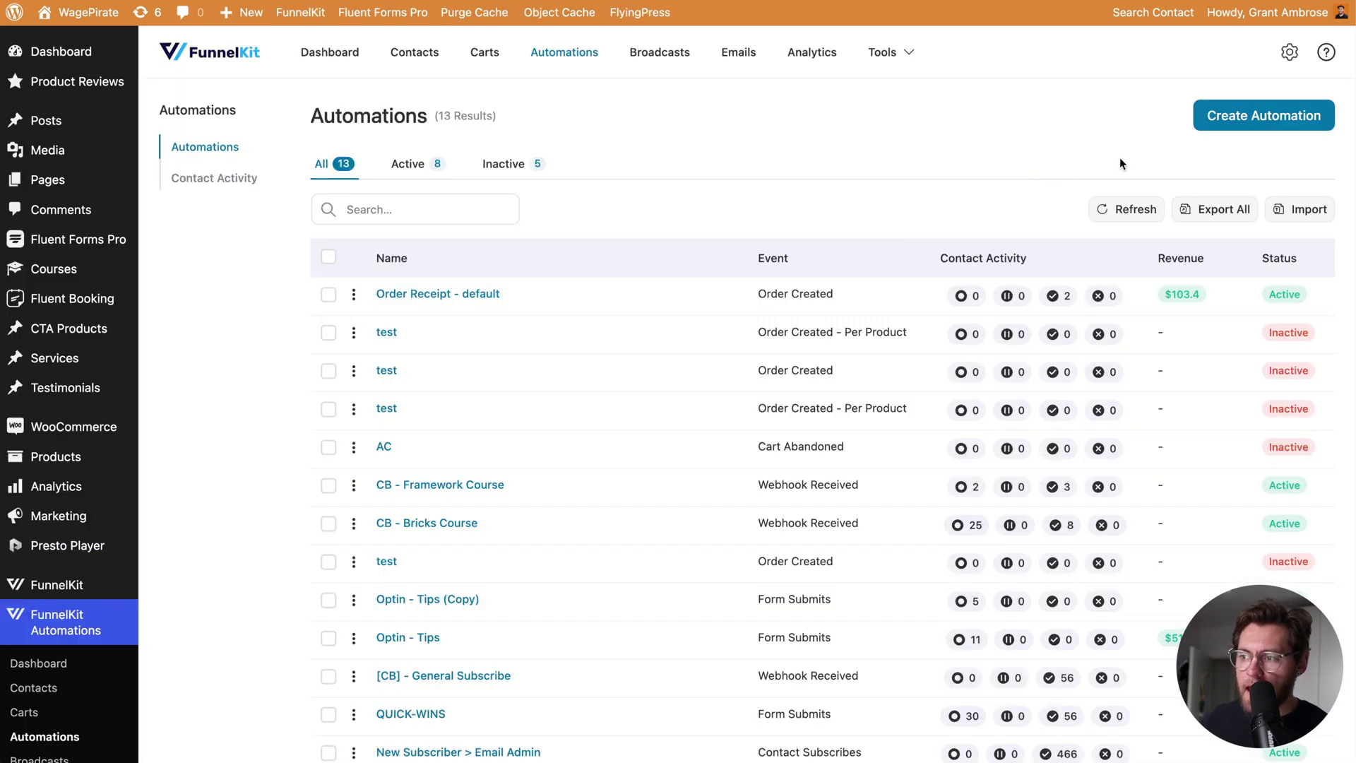
{"action": "left_click", "coordinate": [1252, 131]}
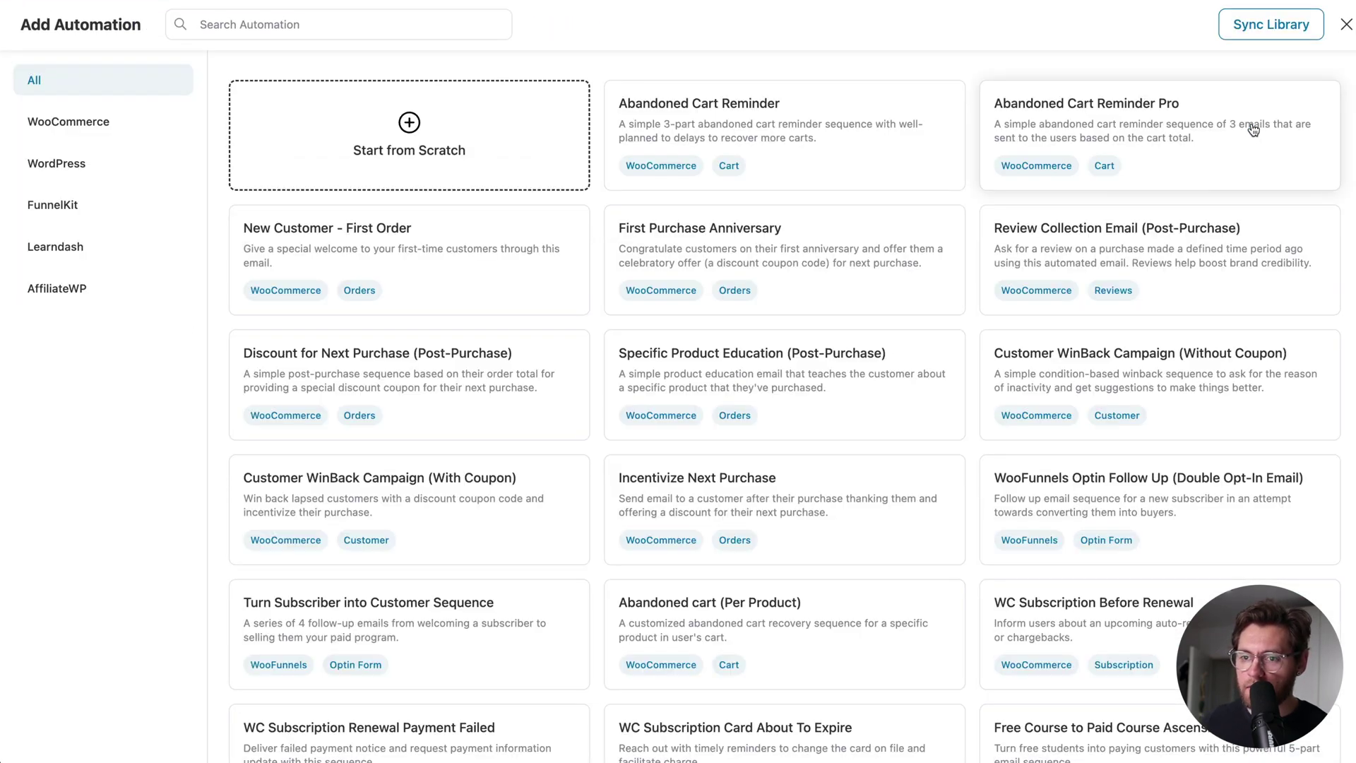
{"action": "left_click", "coordinate": [459, 138]}
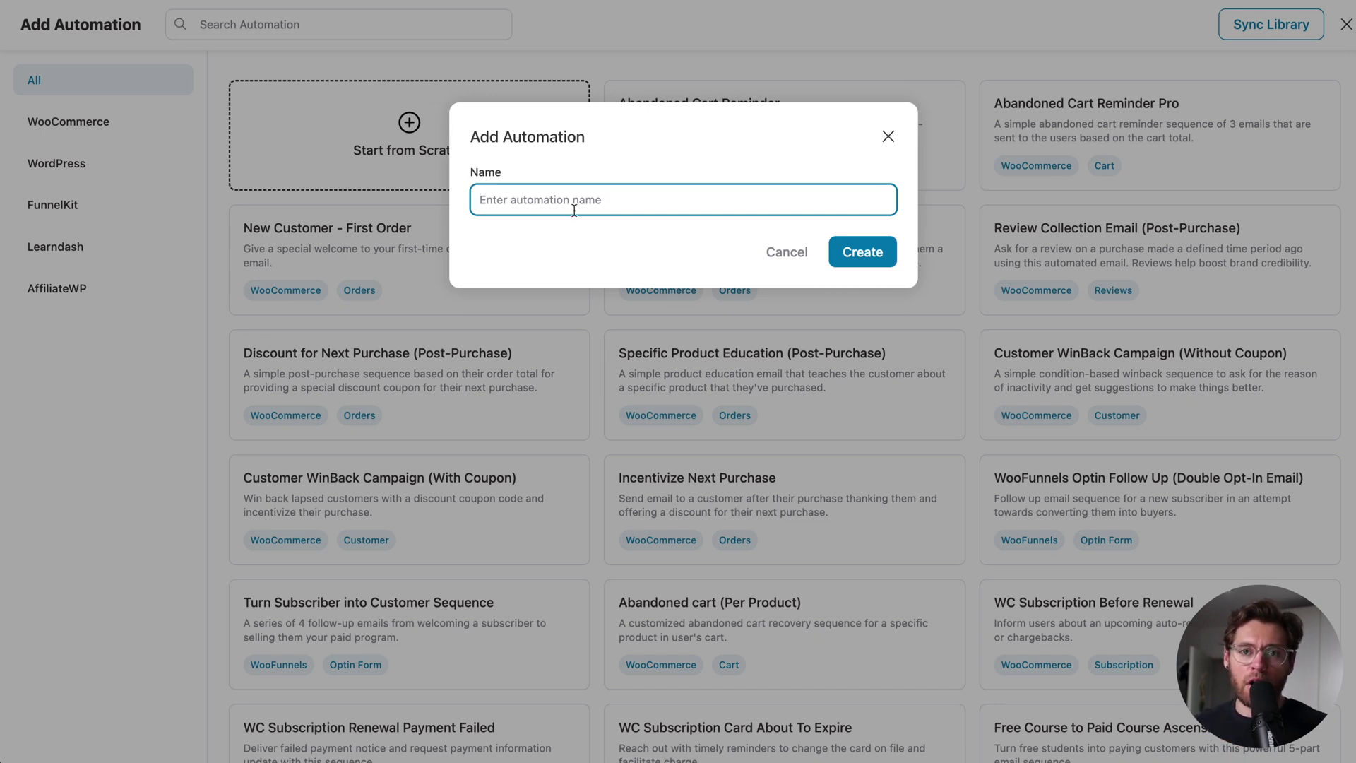
{"action": "type", "text": "Course 2 (post purchase)"}
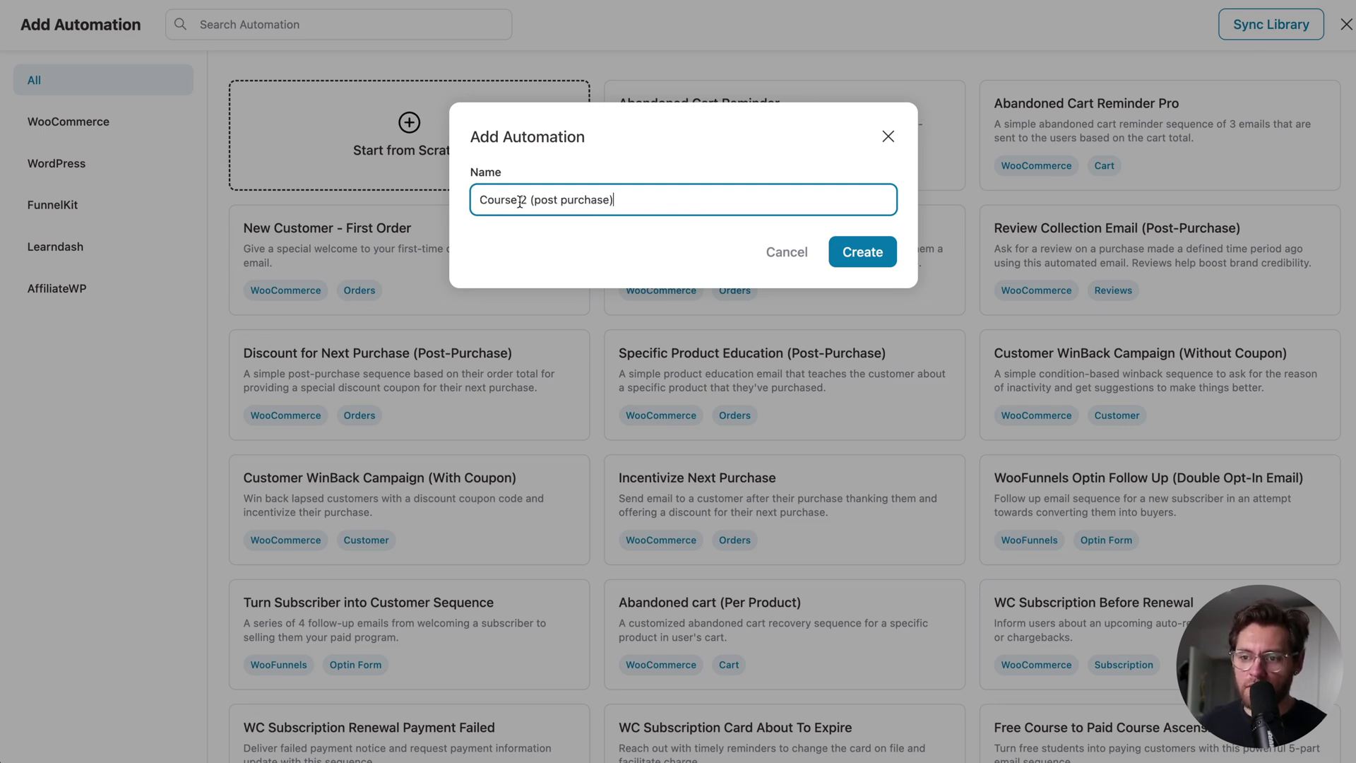
{"action": "left_click", "coordinate": [854, 254]}
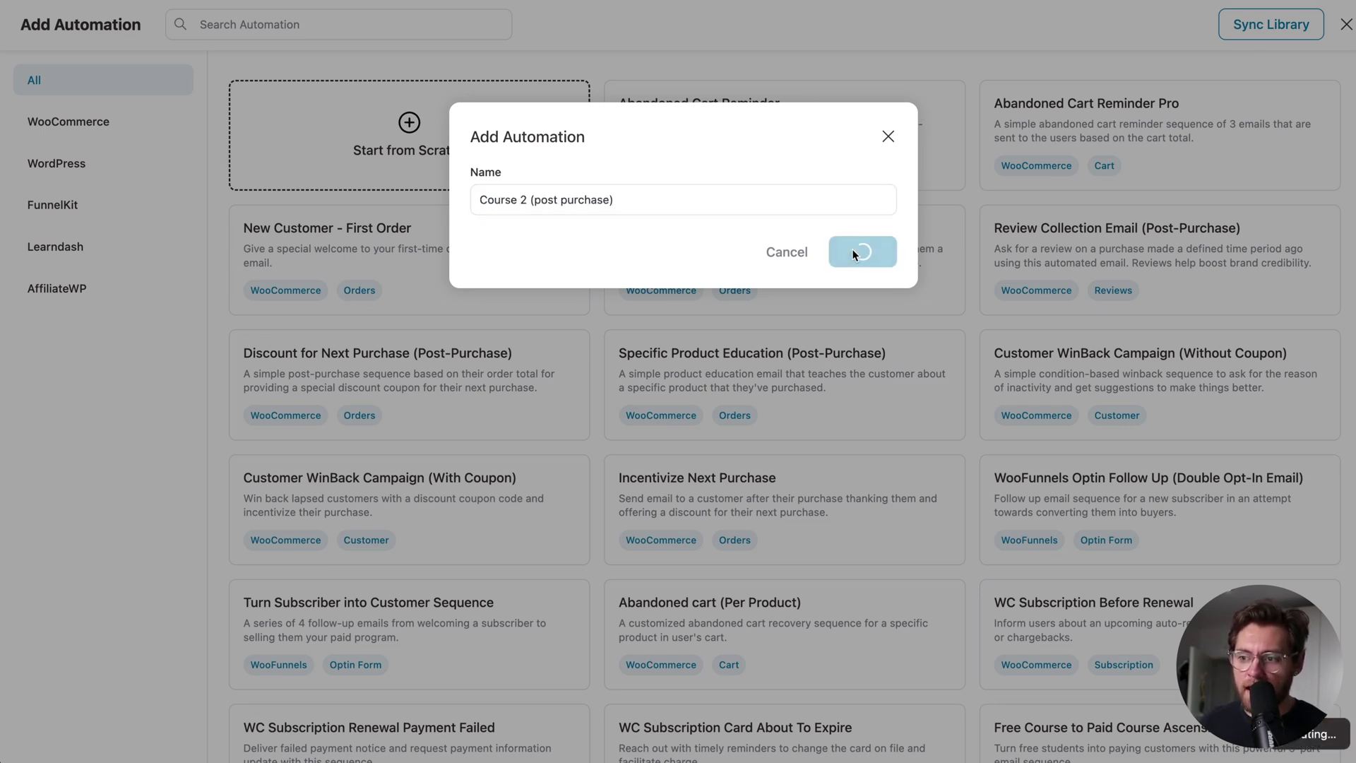
- Set the automation's trigger to WooCommerce Order Created - Per Product
{"action": "left_click", "coordinate": [792, 219]}
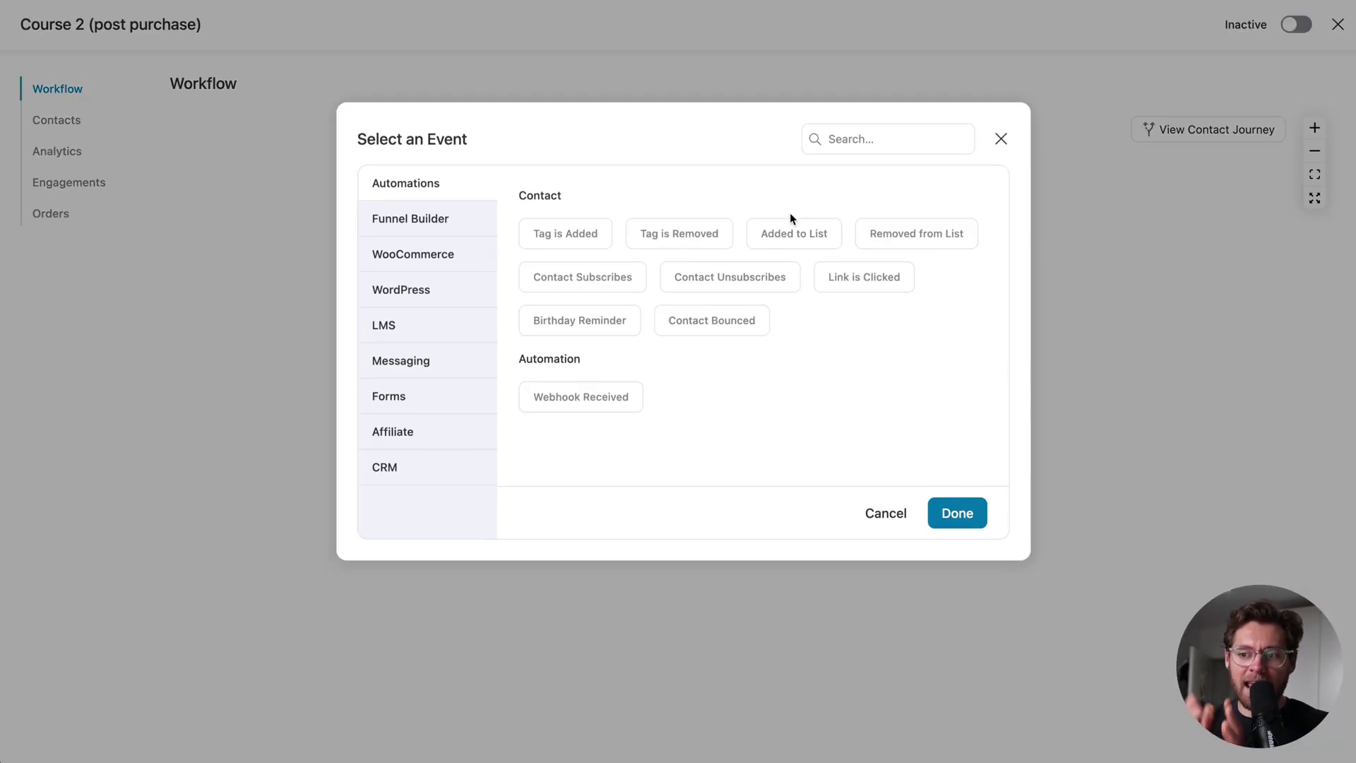
{"action": "left_click", "coordinate": [466, 255]}
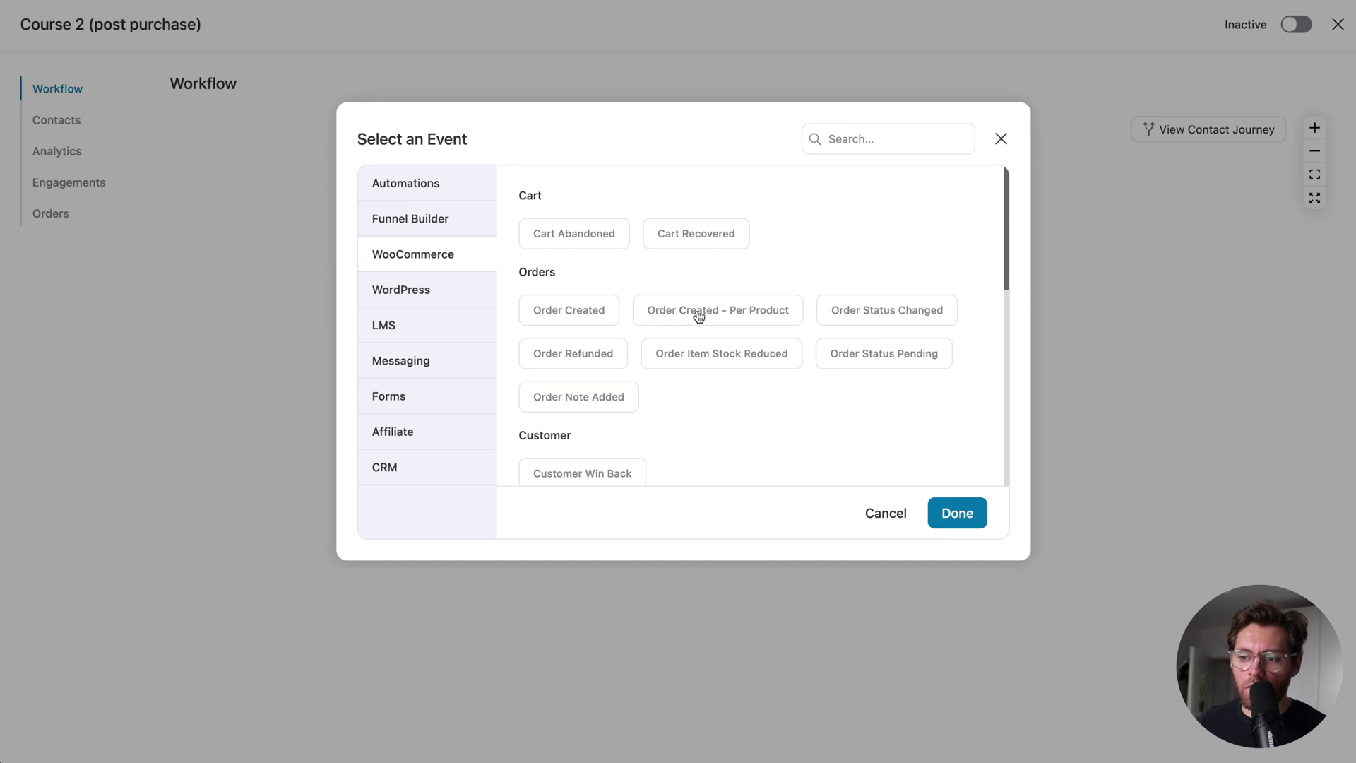
{"action": "left_click", "coordinate": [748, 312]}
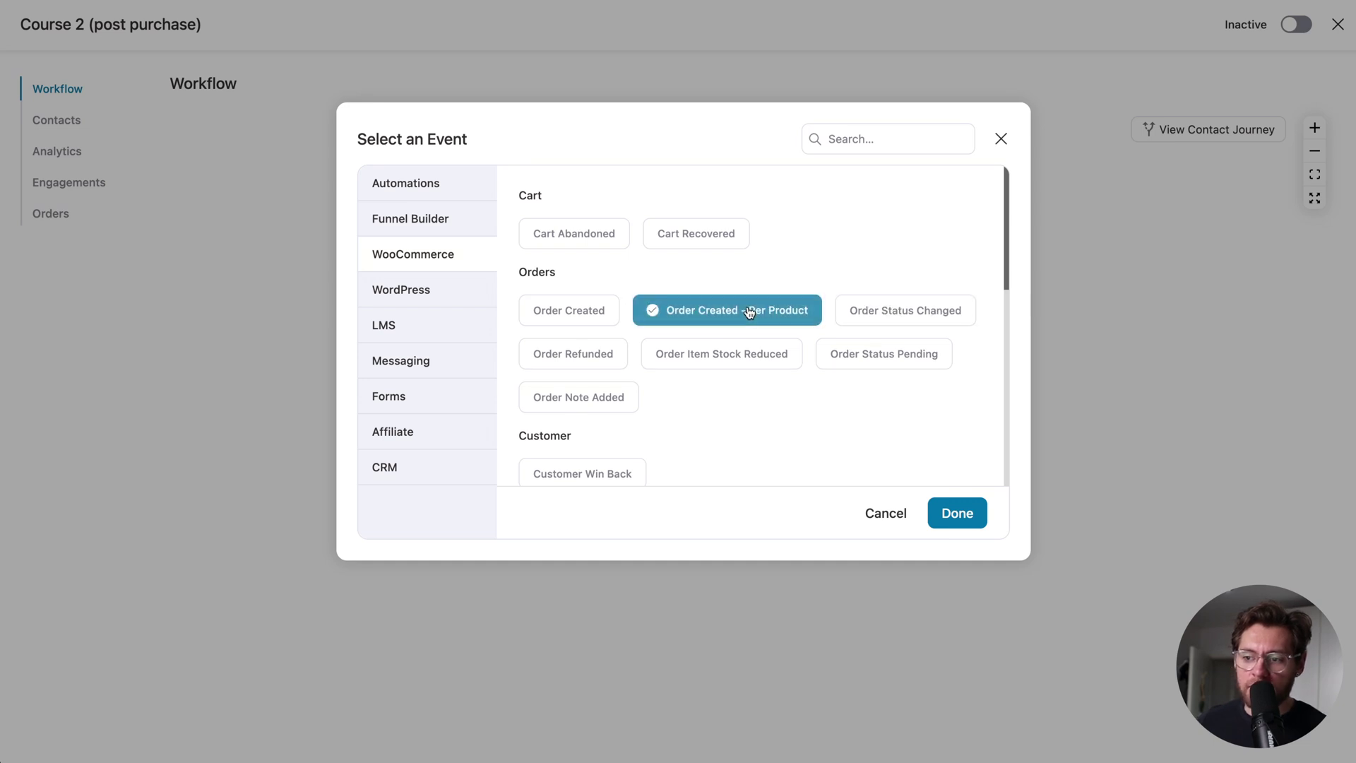
{"action": "left_click", "coordinate": [955, 514]}
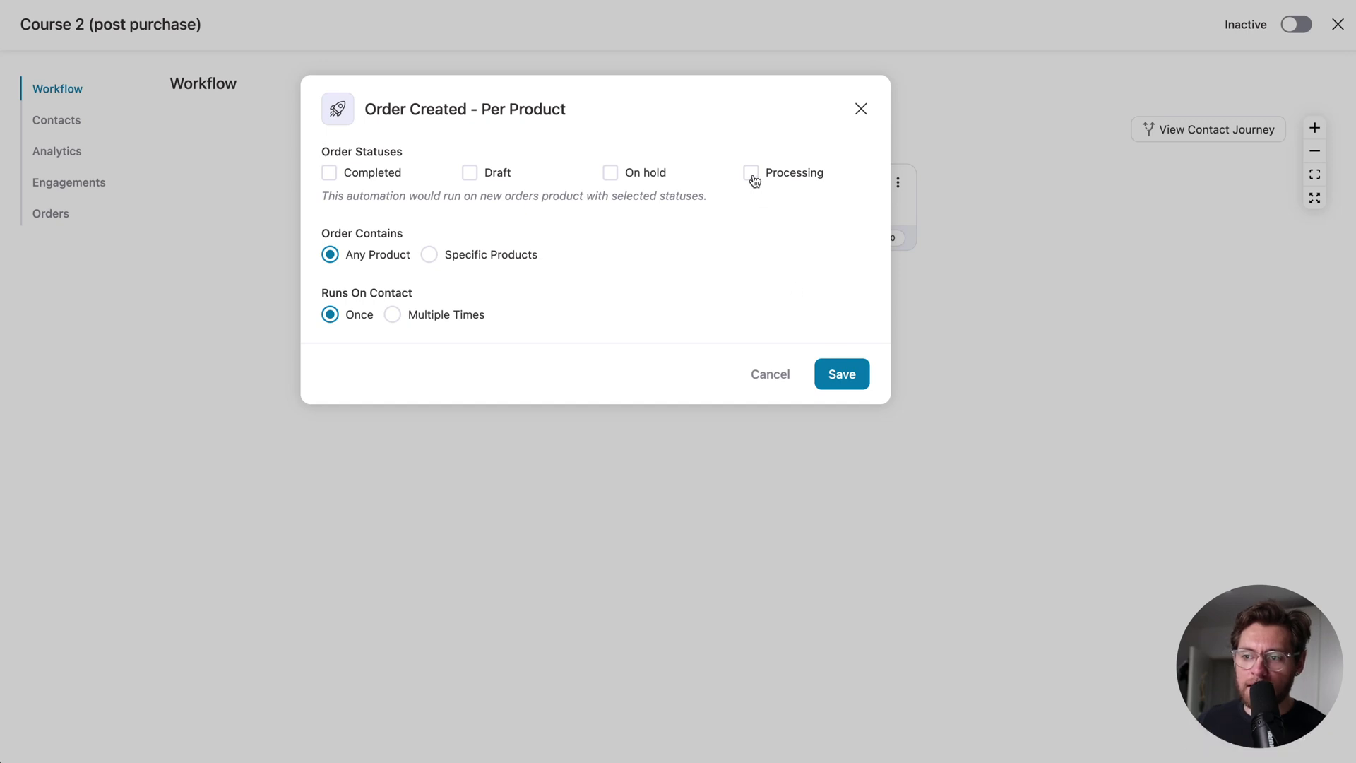
- Limit the trigger to Completed and Processing orders of Course Name 2, running multiple times per contact
{"action": "left_click", "coordinate": [754, 177]}
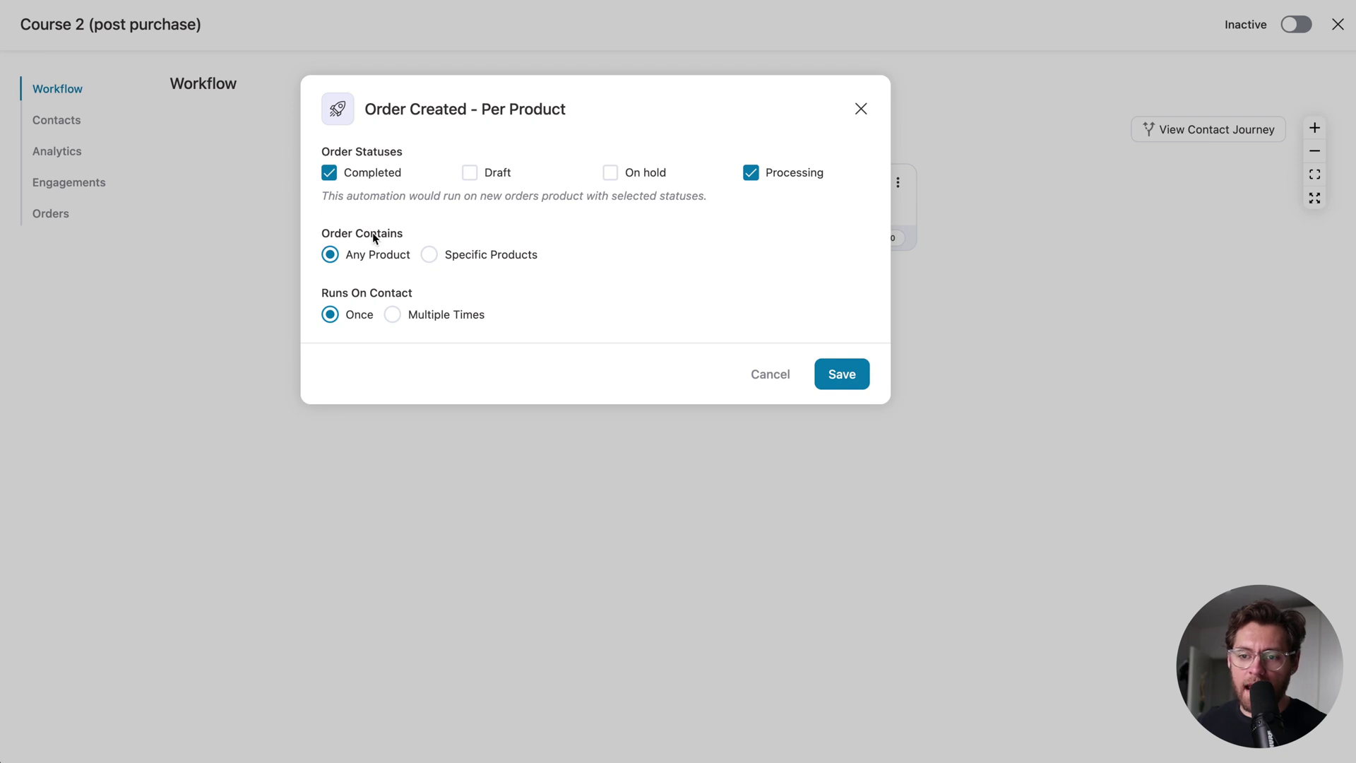
{"action": "left_click", "coordinate": [430, 258]}
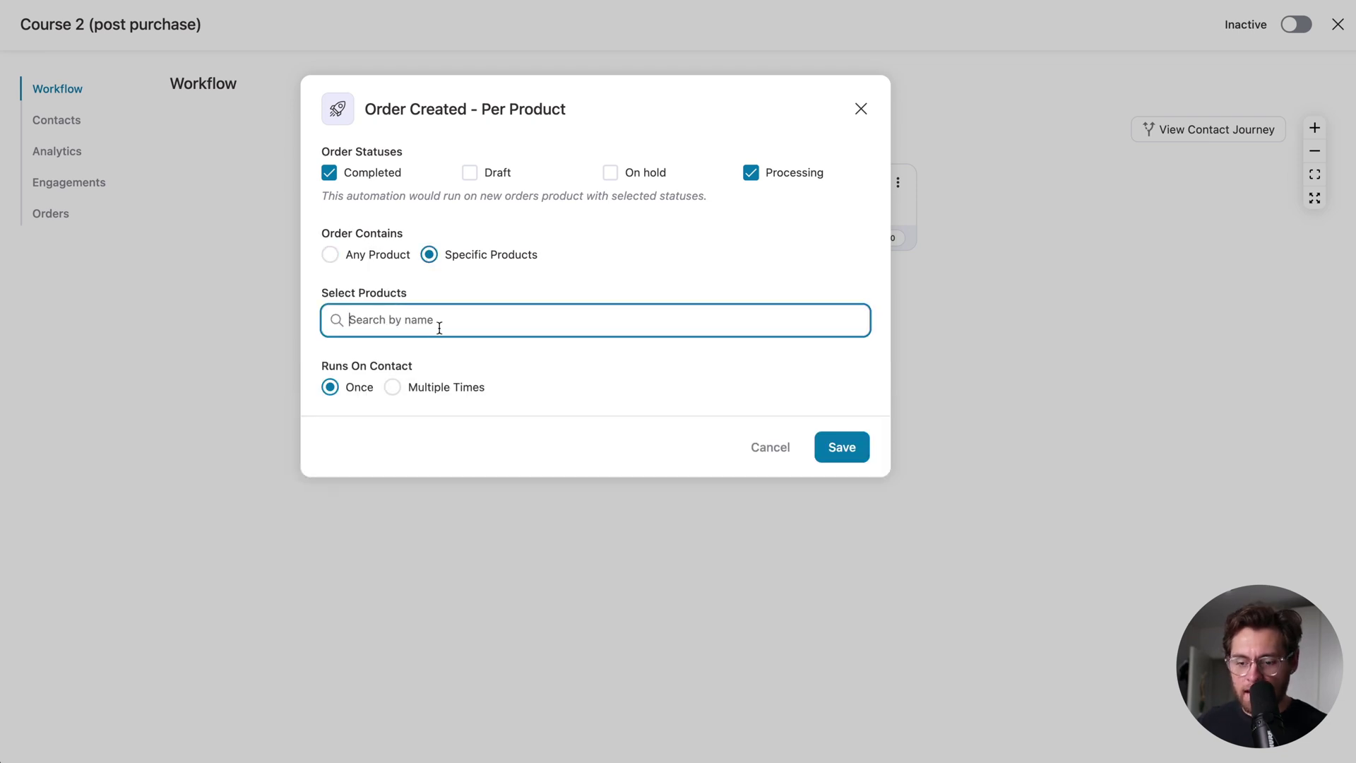
{"action": "type", "text": "course"}
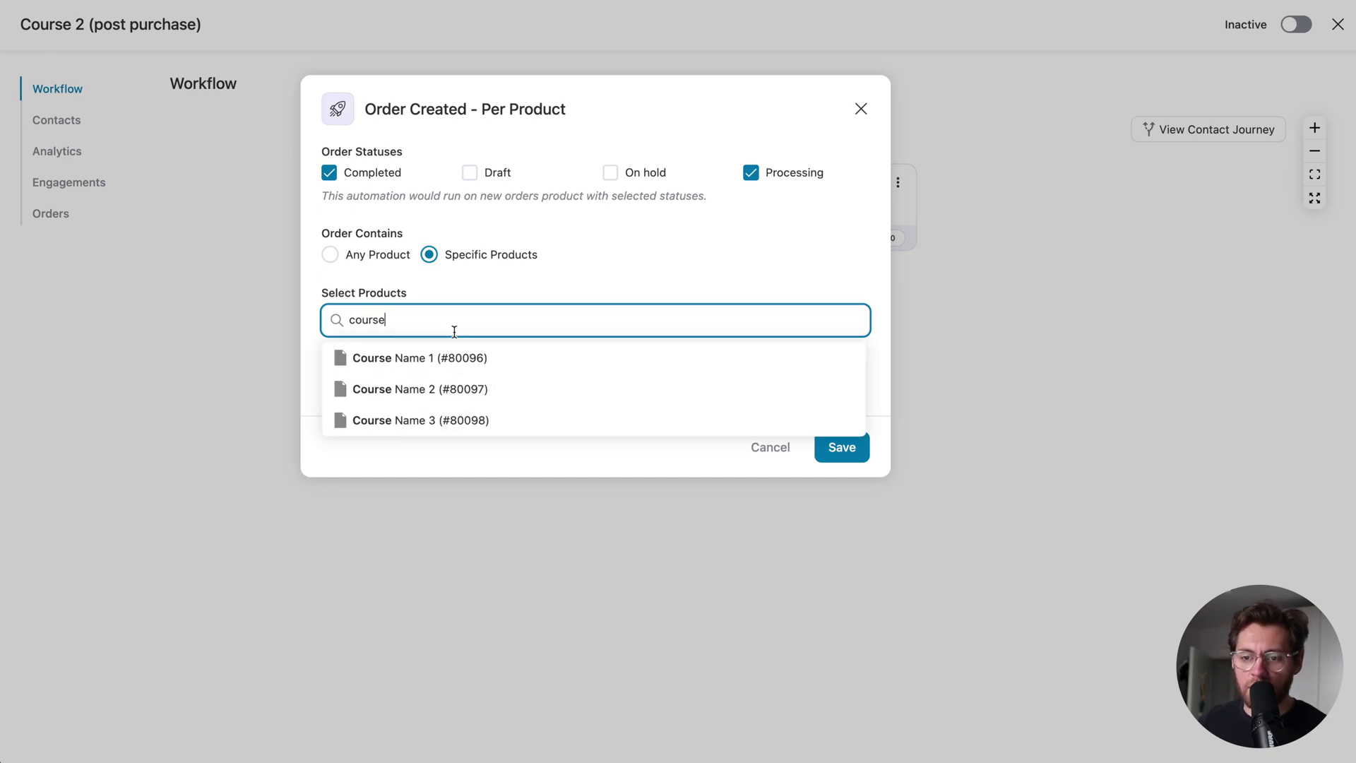
{"action": "left_click", "coordinate": [448, 390]}
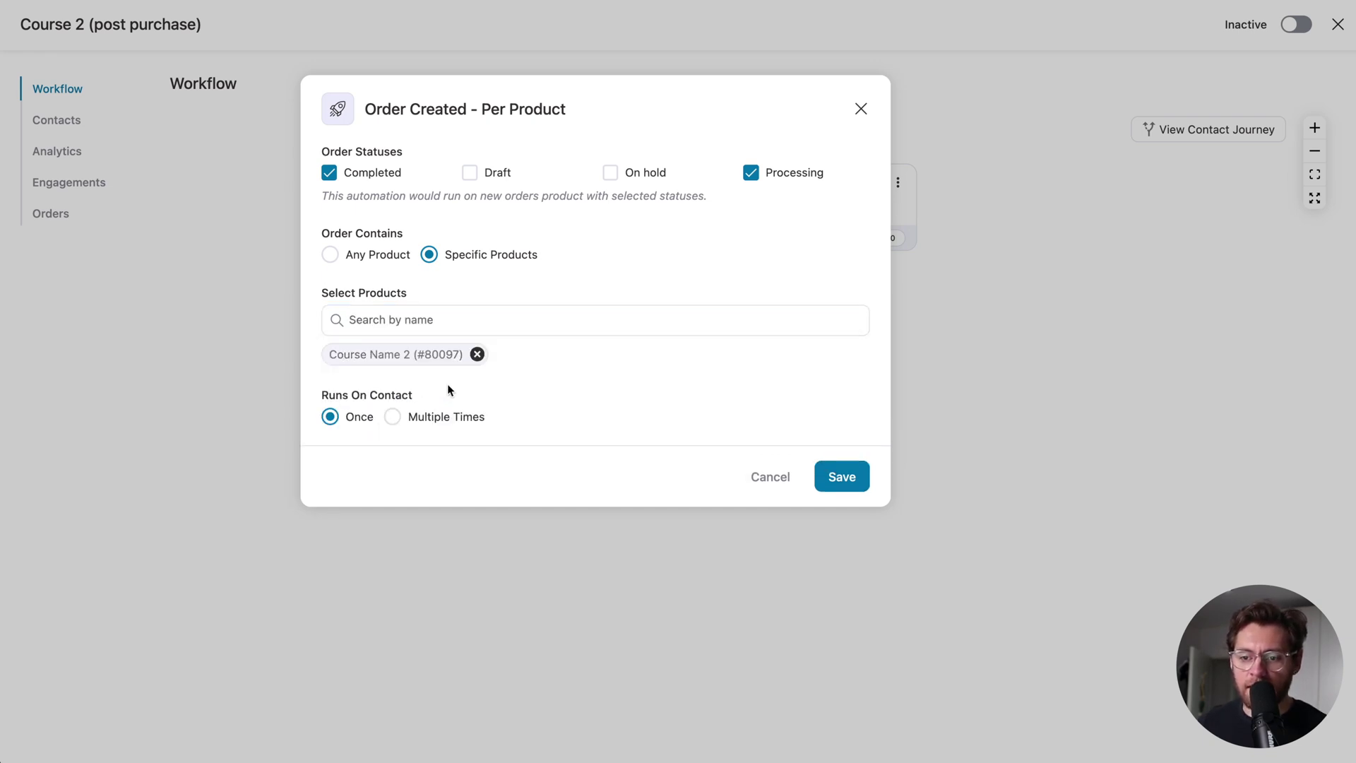
{"action": "left_click", "coordinate": [393, 419]}
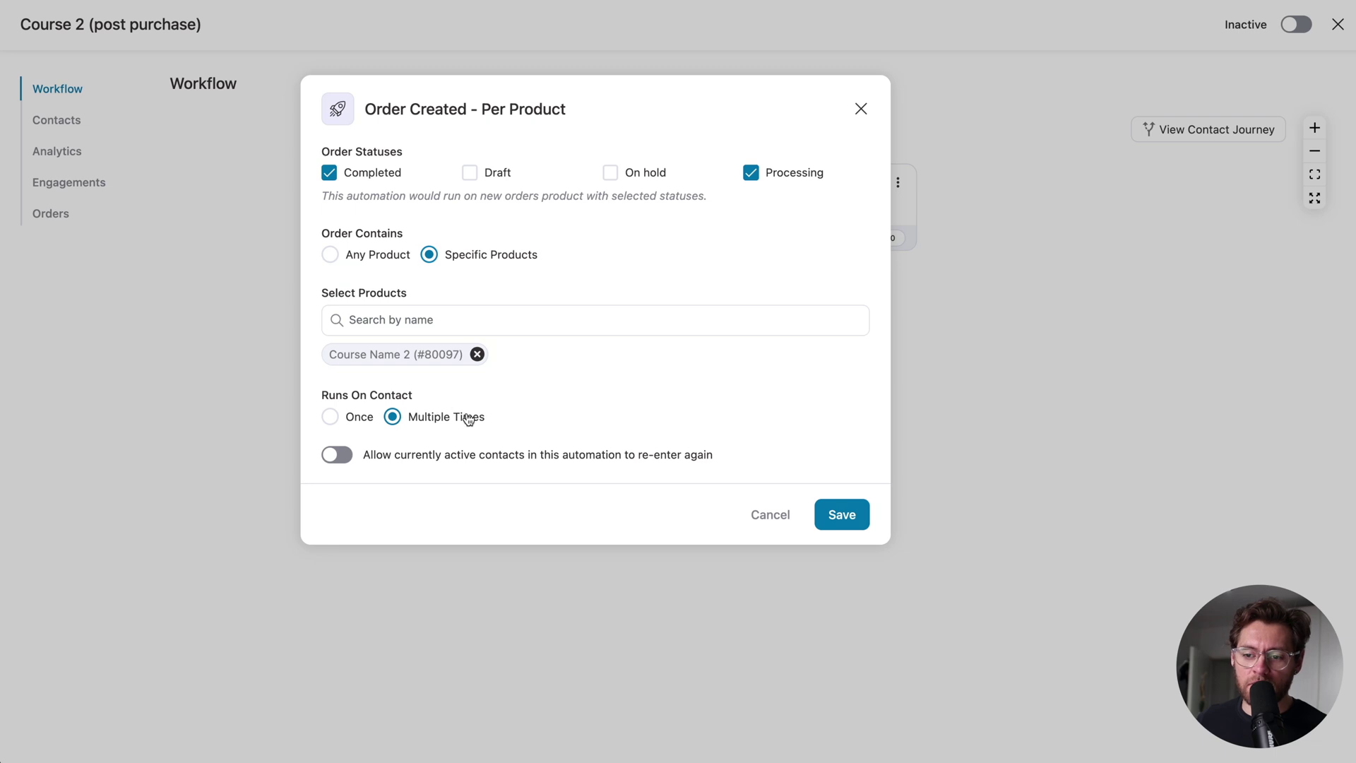
- Save the trigger and add a Send Email action with the subject 'Your access to Course 2 is inside...'
{"action": "left_click", "coordinate": [839, 517]}
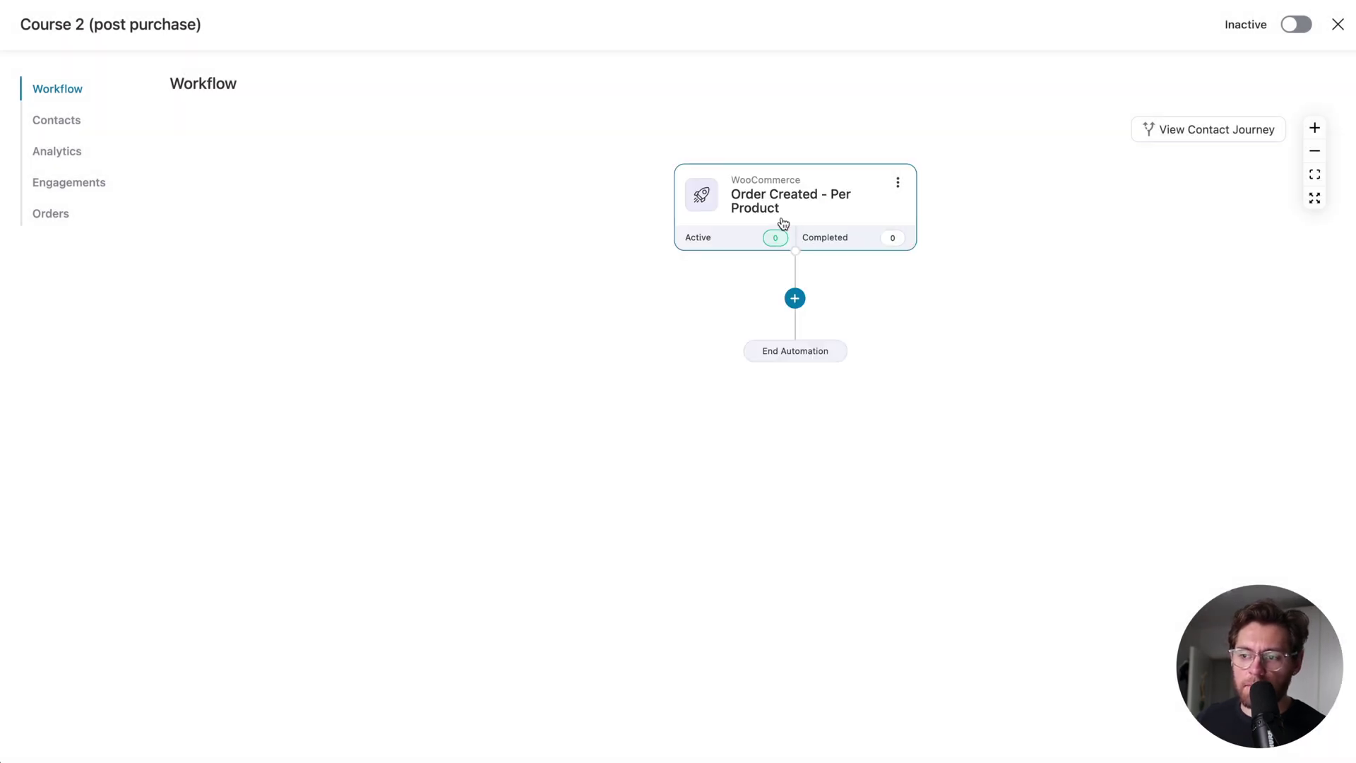
{"action": "left_click", "coordinate": [795, 300]}
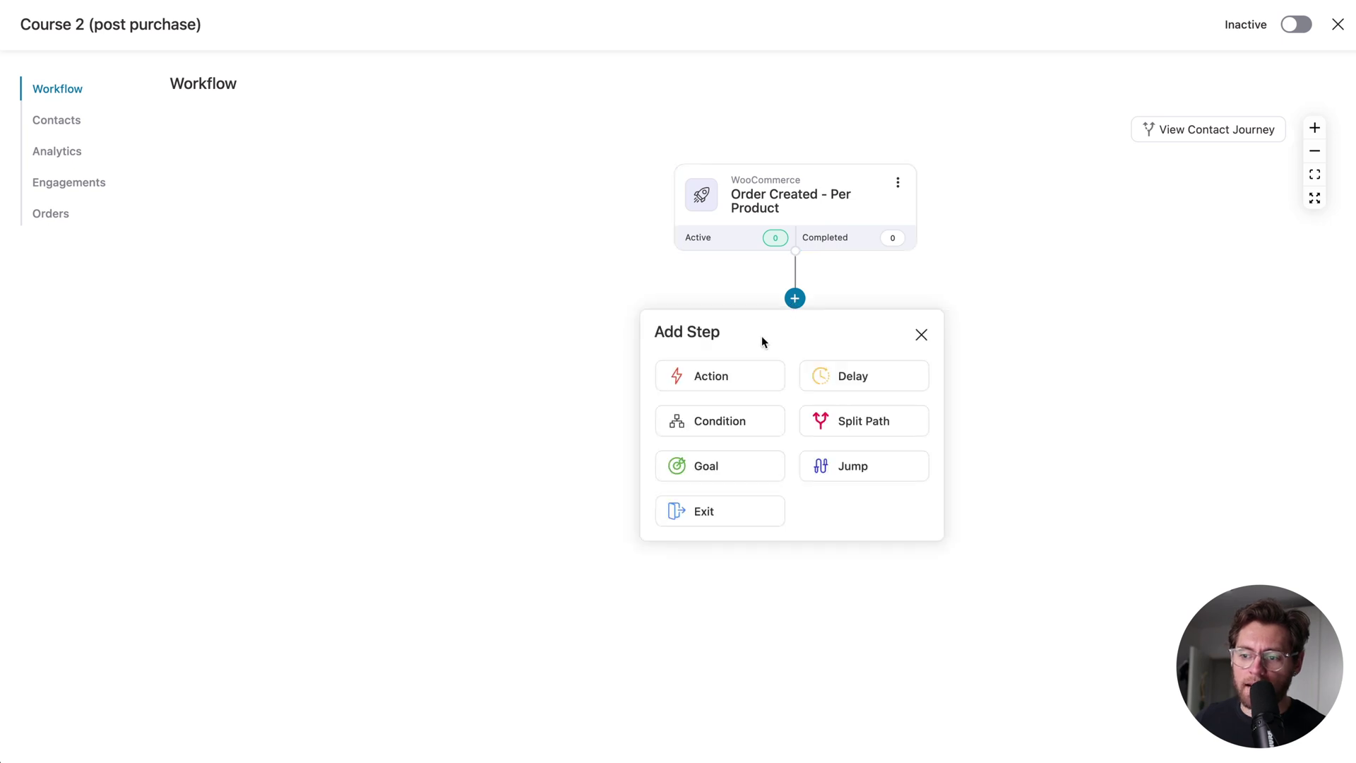
{"action": "left_click", "coordinate": [736, 374]}
{"action": "left_click", "coordinate": [582, 247]}
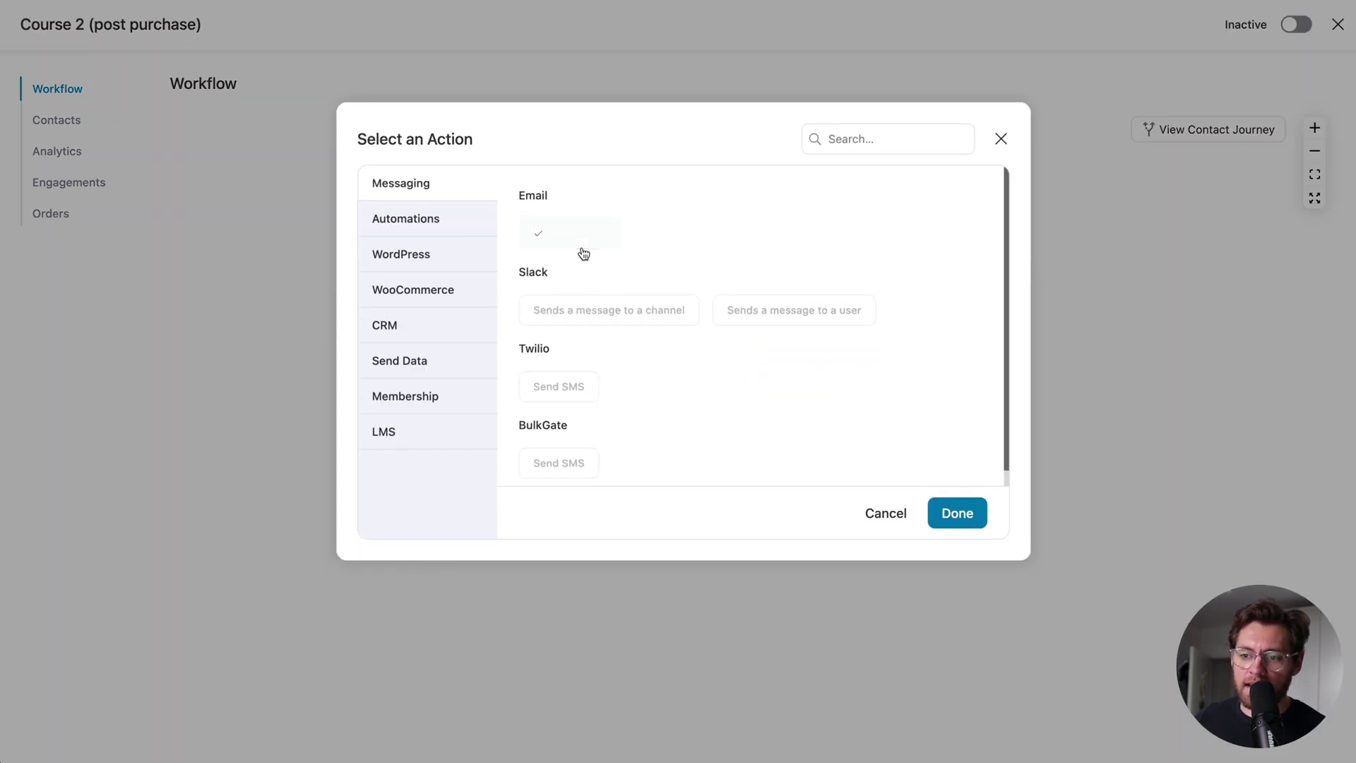
{"action": "left_click", "coordinate": [969, 511]}
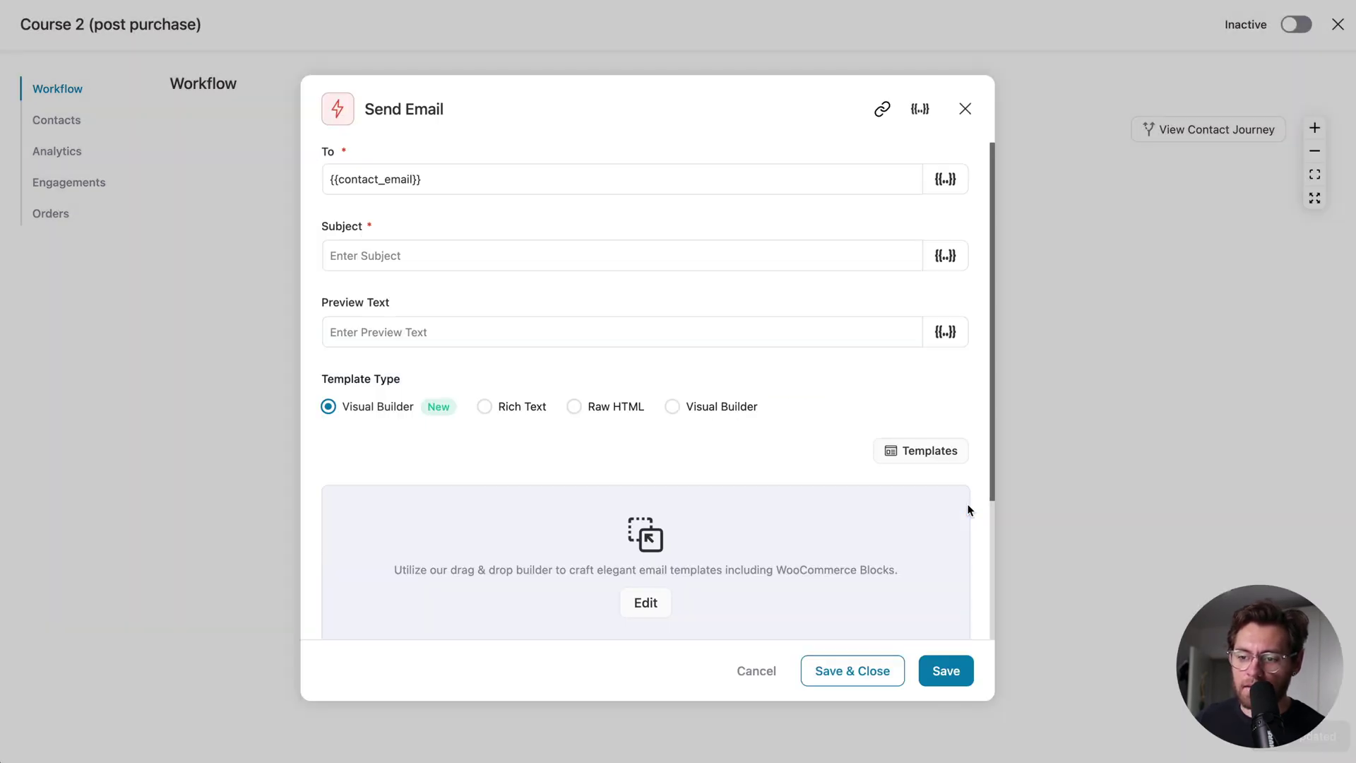
{"action": "left_click", "coordinate": [480, 255]}
{"action": "type", "text": "Your access to Course 2 is inside..."}
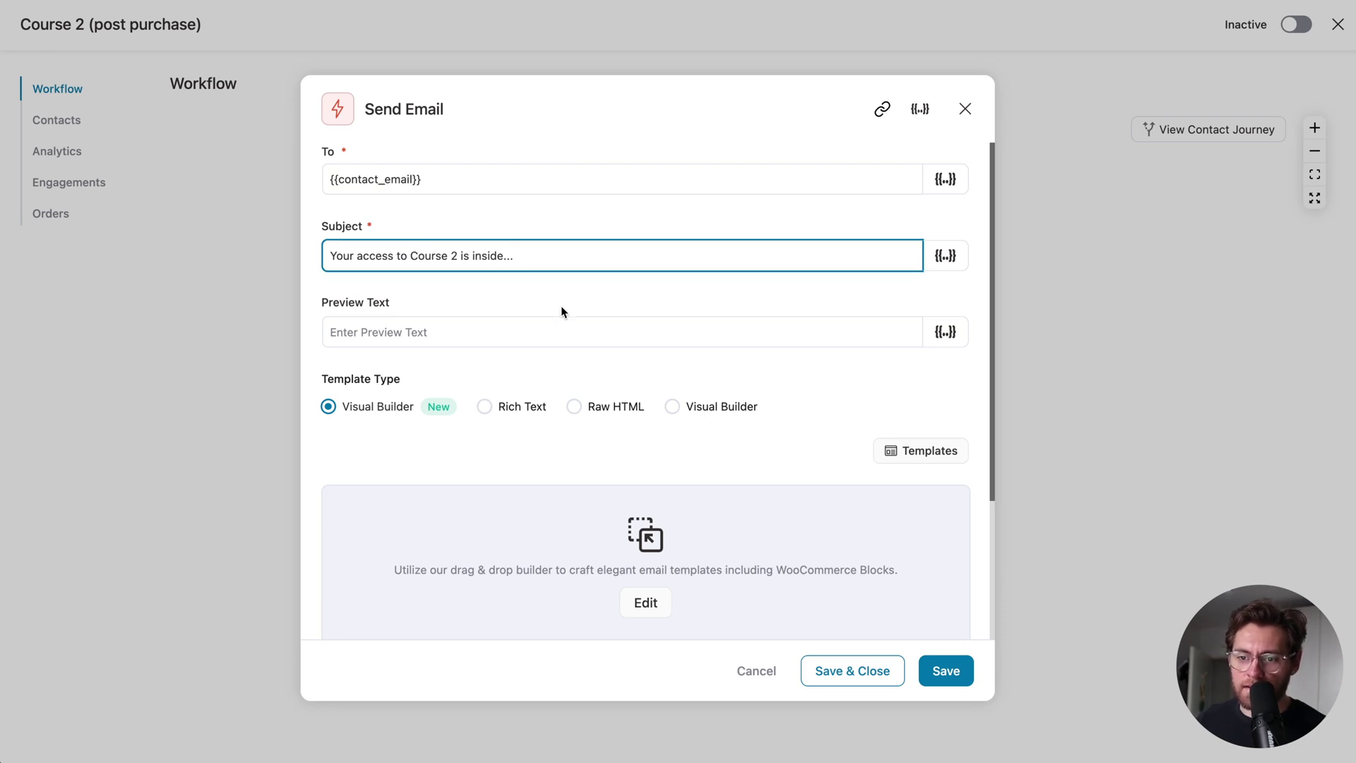
- Preview the Course Completion Acknowledgement template in the email designer with global styles applied
{"action": "scroll", "coordinate": [561, 307], "scroll_direction": "down", "scroll_amount": 2}
{"action": "left_click", "coordinate": [641, 529]}
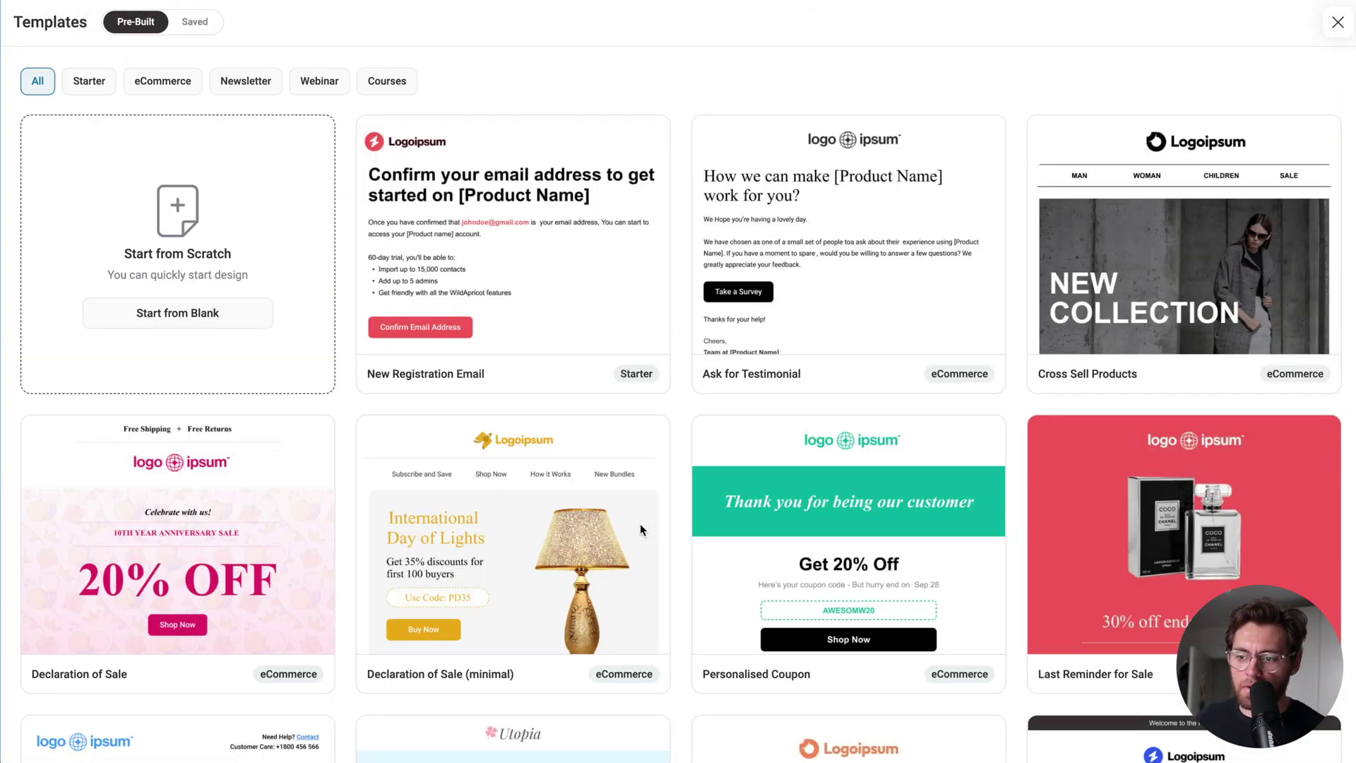
{"action": "scroll", "coordinate": [501, 353], "scroll_direction": "down", "scroll_amount": 5}
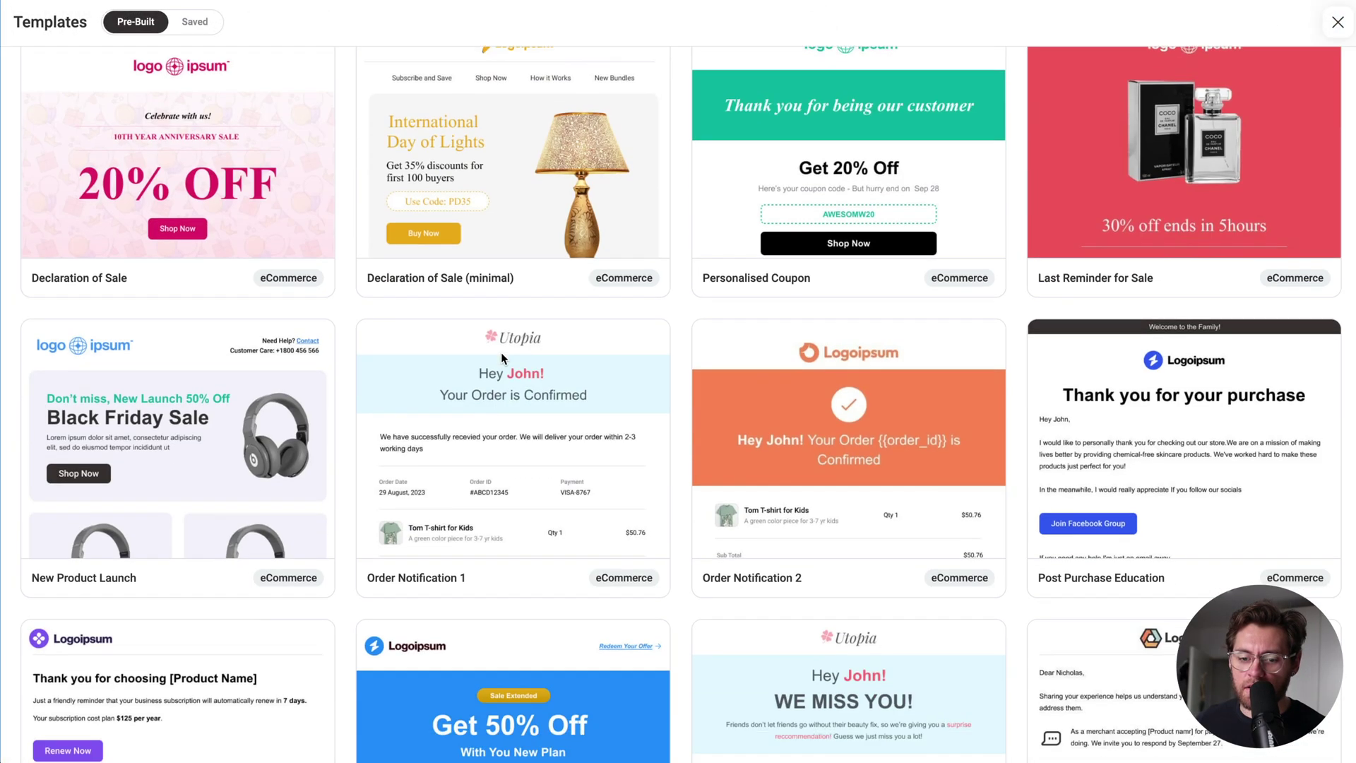
{"action": "scroll", "coordinate": [502, 352], "scroll_direction": "down", "scroll_amount": 6}
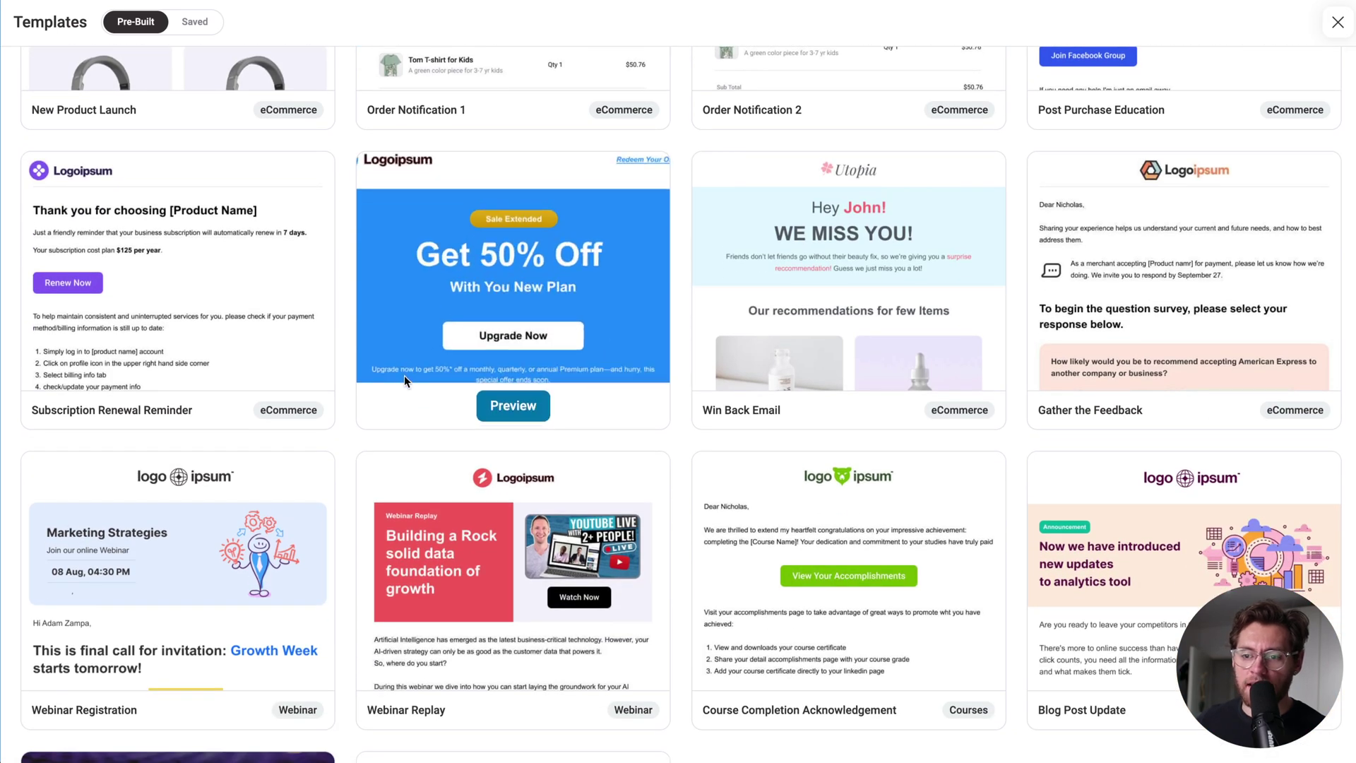
{"action": "scroll", "coordinate": [607, 395], "scroll_direction": "down", "scroll_amount": 3}
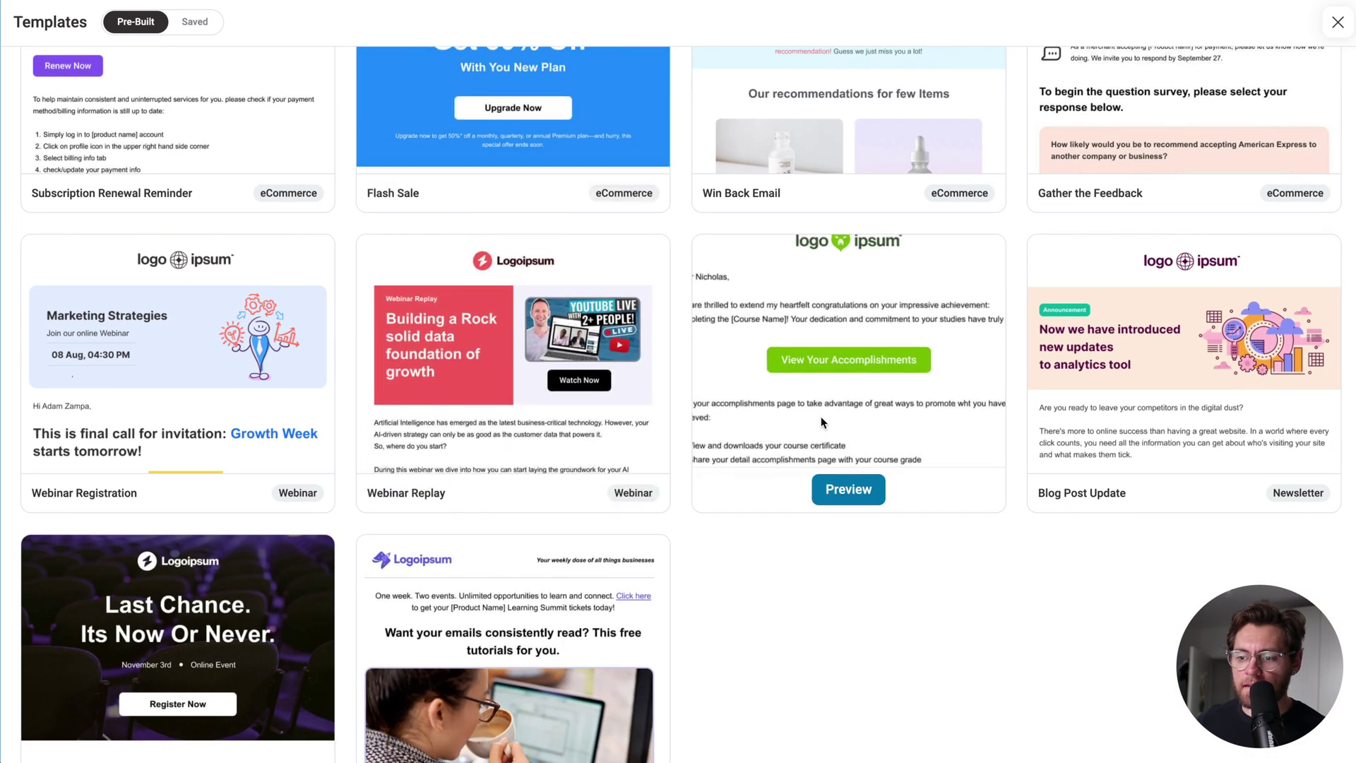
{"action": "left_click", "coordinate": [841, 488]}
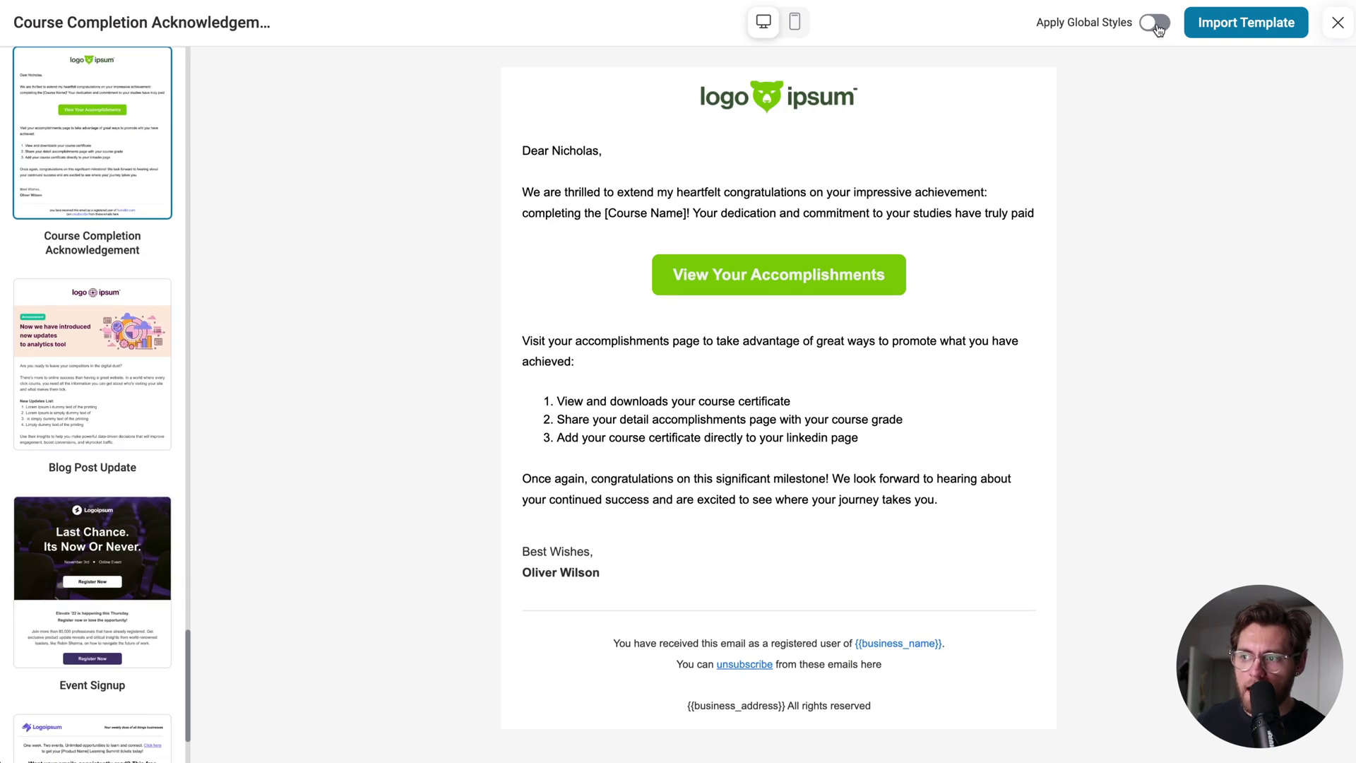
{"action": "left_click", "coordinate": [1155, 24]}
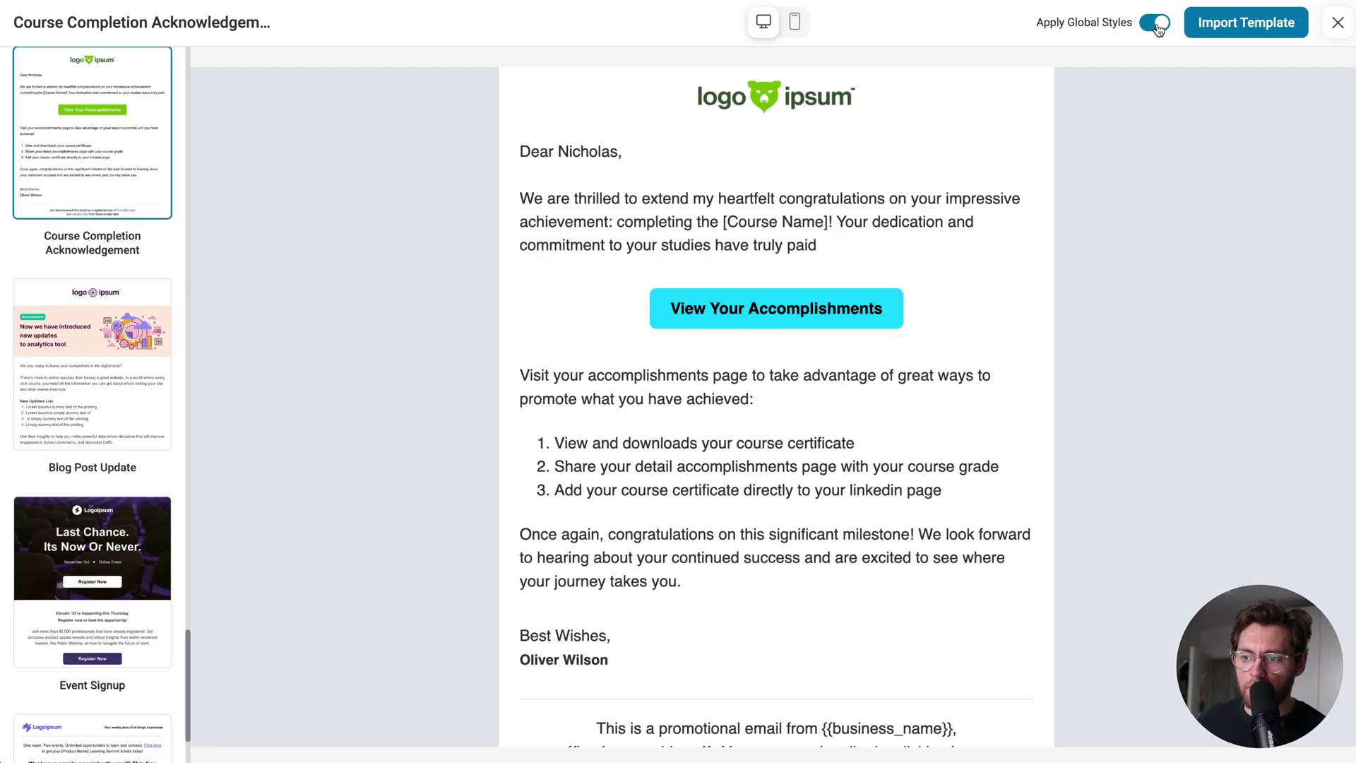
- Import the template, make the How to access Course 2 heading 27px bold, and add a line beneath
{"action": "left_click", "coordinate": [1239, 34]}
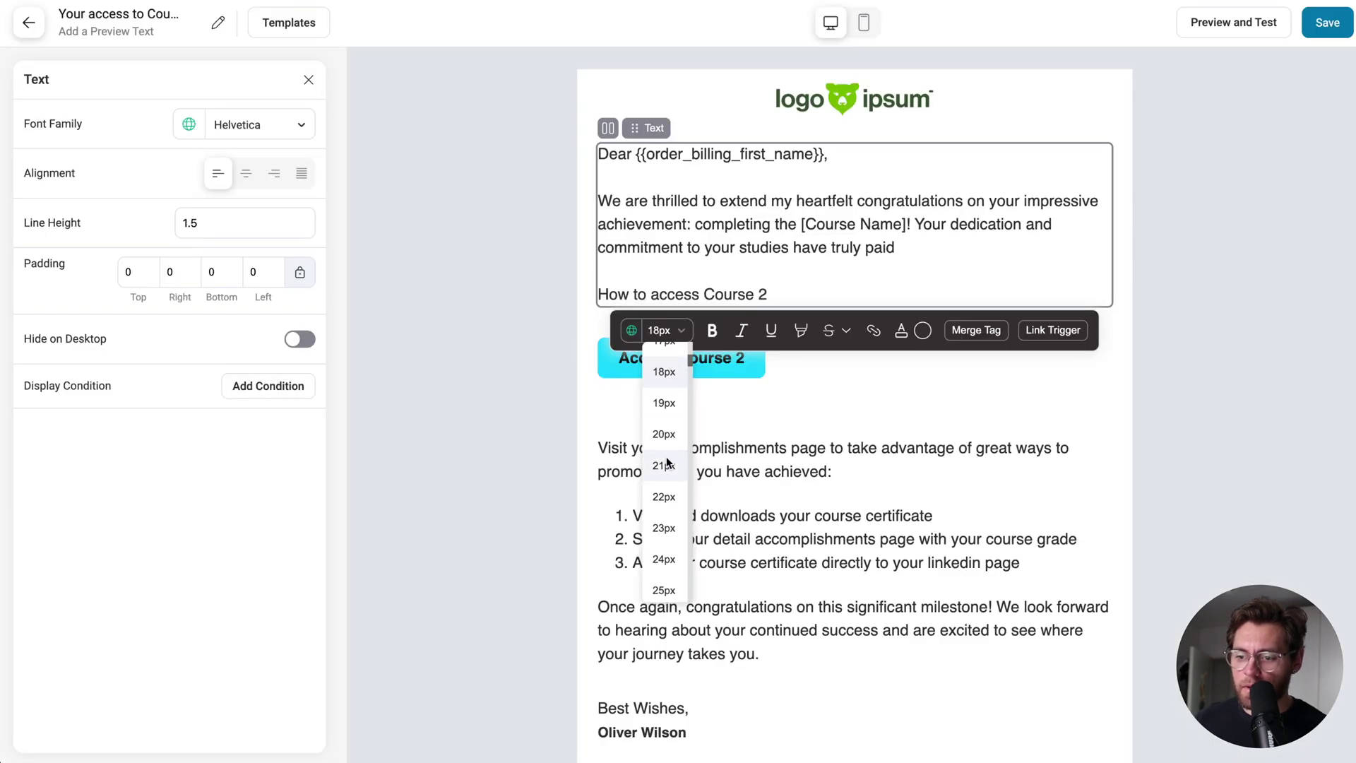
{"action": "scroll", "coordinate": [667, 495], "scroll_direction": "down", "scroll_amount": 3}
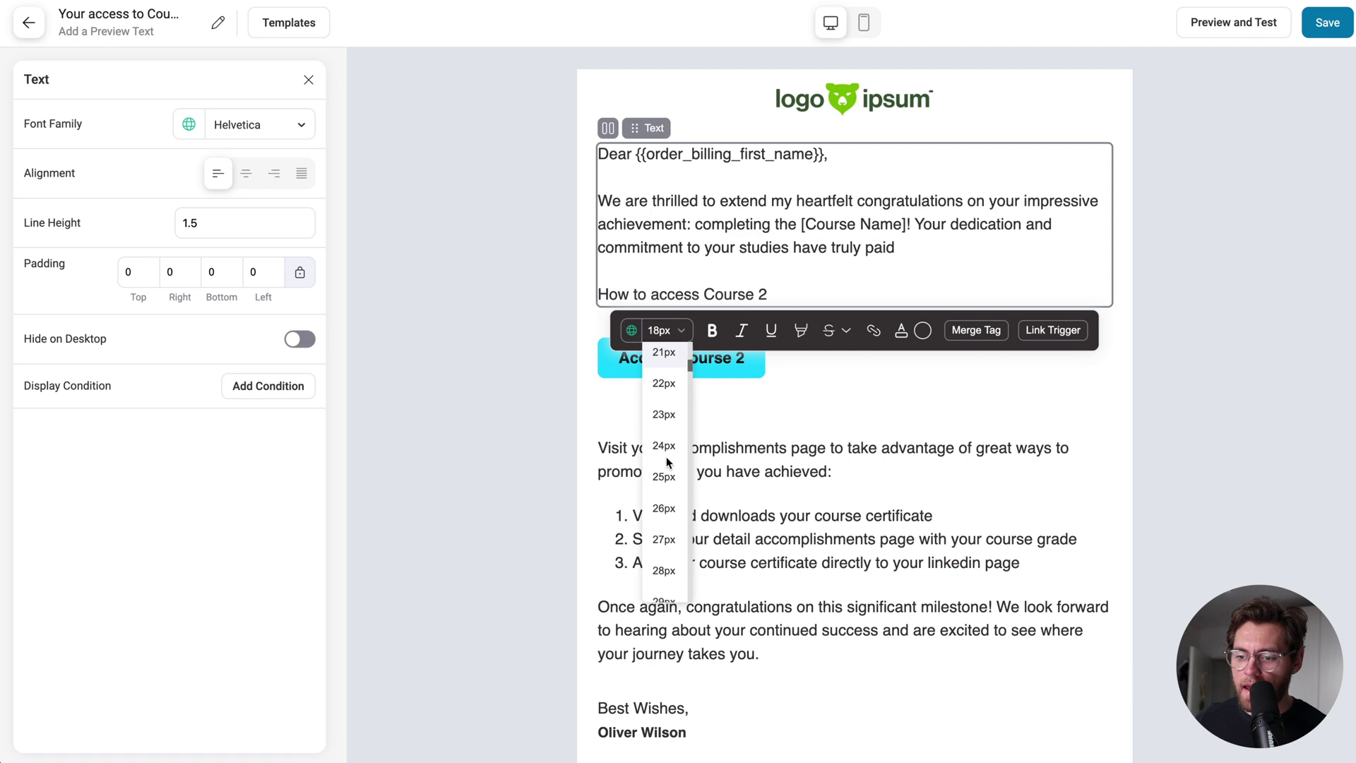
{"action": "left_click", "coordinate": [664, 533]}
{"action": "left_click", "coordinate": [661, 291]}
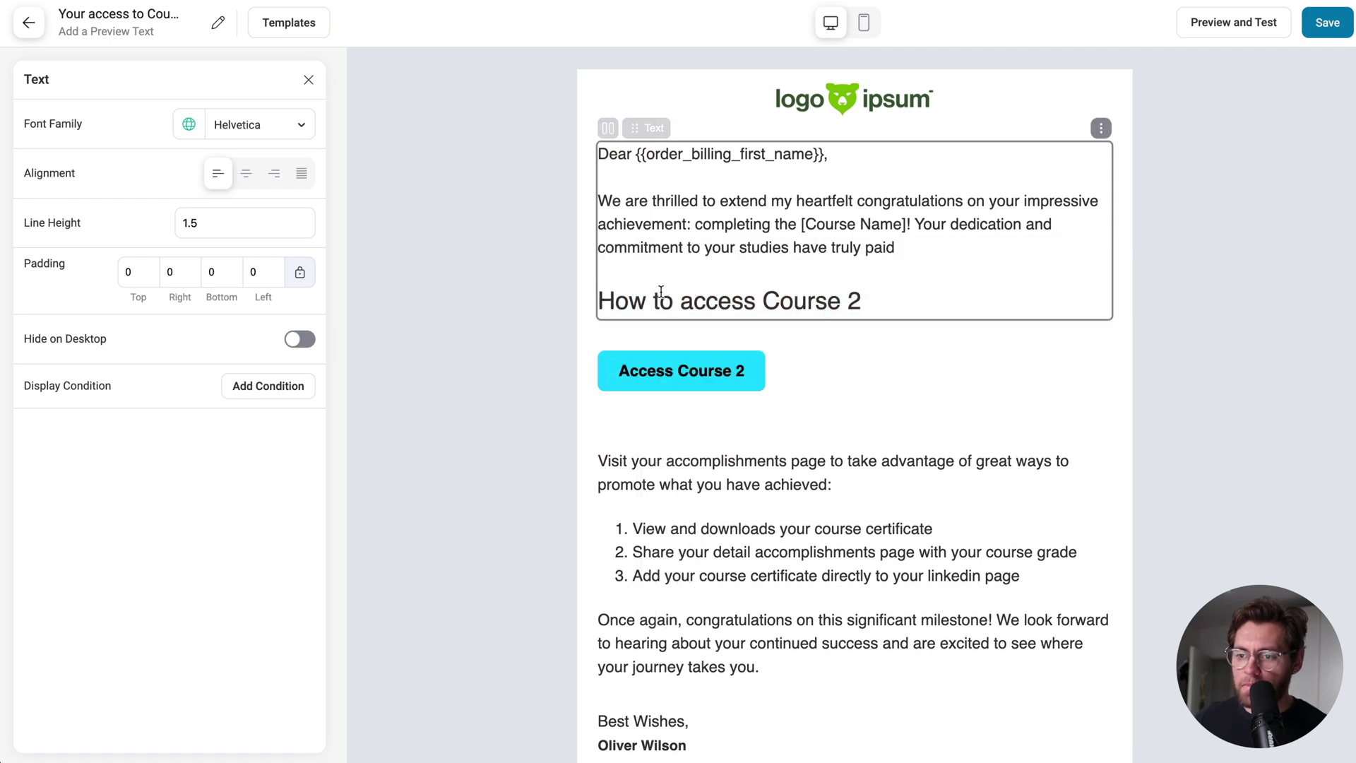
{"action": "left_click_drag", "start_coordinate": [876, 309], "coordinate": [597, 303]}
{"action": "key", "text": "ctrl+b"}
{"action": "left_click", "coordinate": [901, 295]}
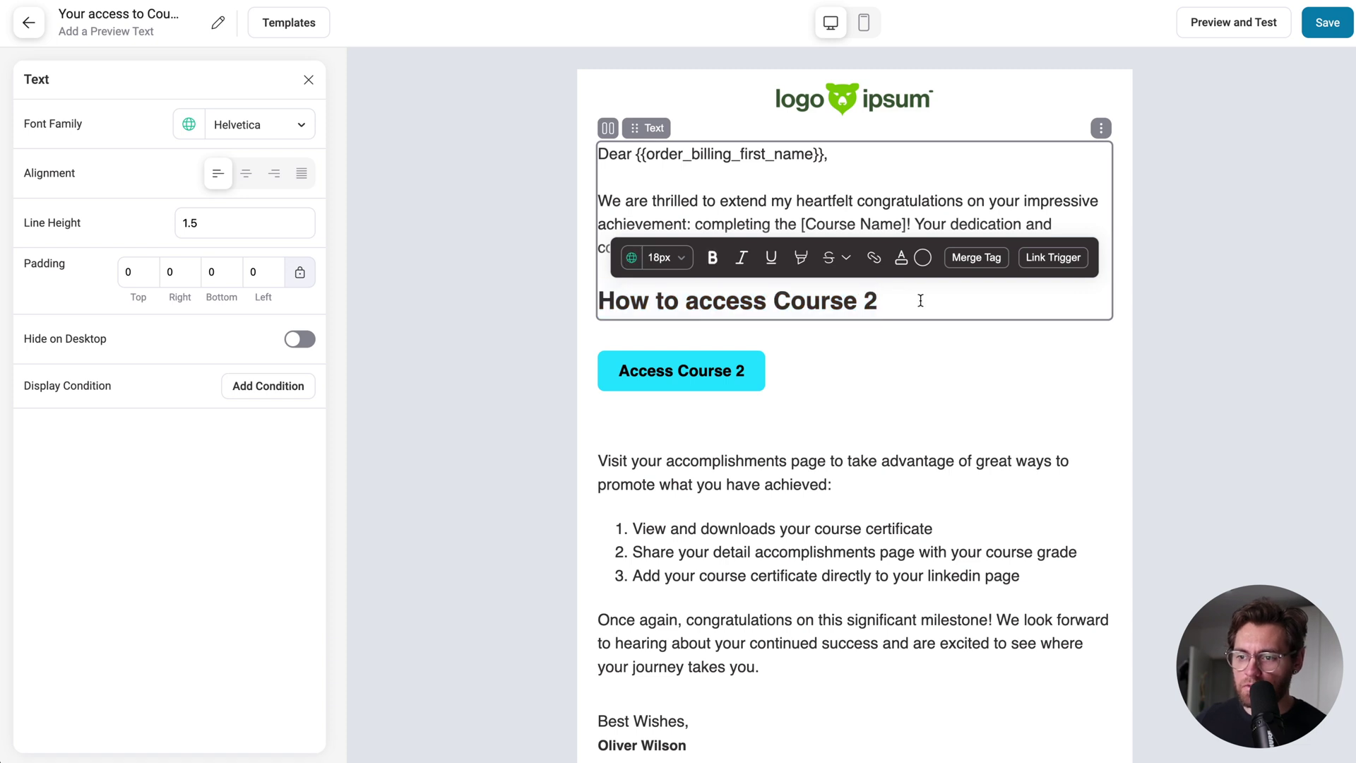
{"action": "key", "text": "Return"}
{"action": "type", "text": "fafsdfasdfas sfasd fdsafsadf safasd"}
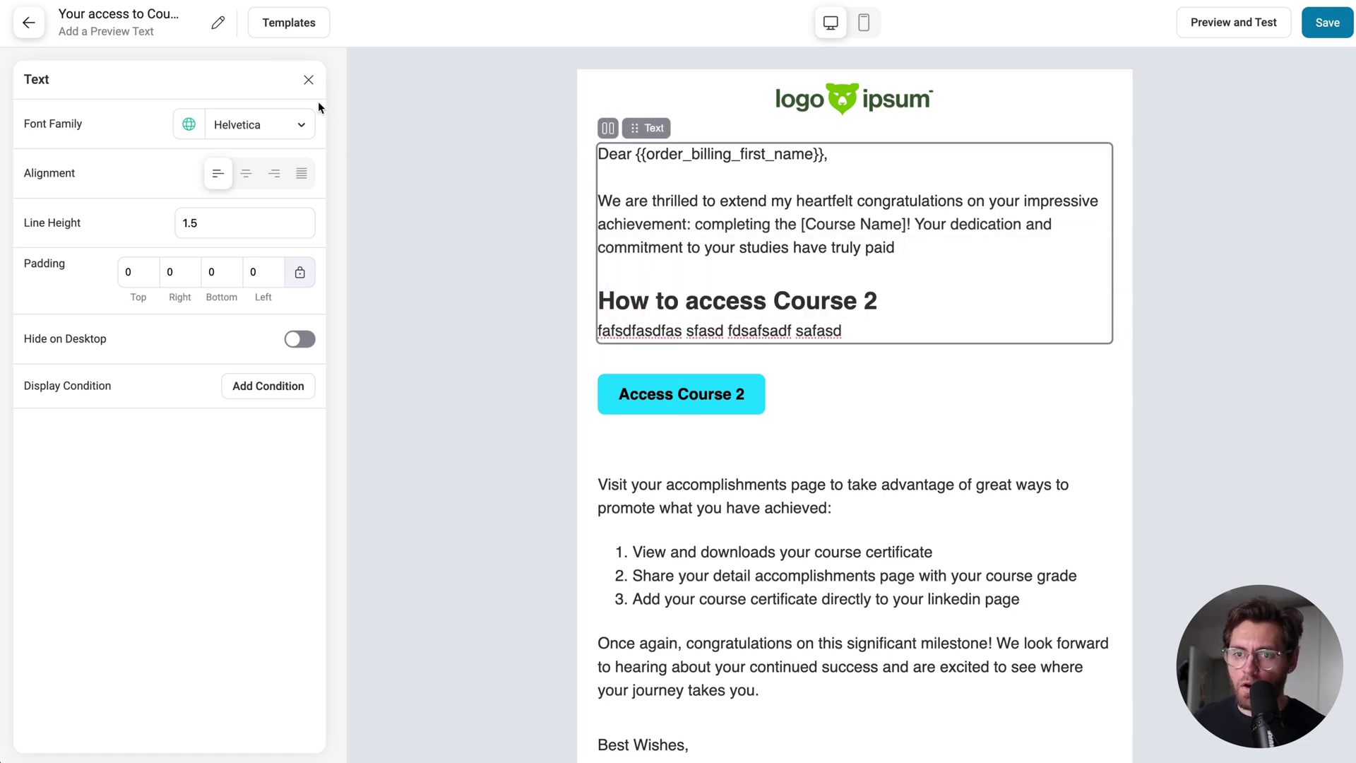
- Add a Button block and an Image block showing the laptop GIF below the new text
{"action": "left_click", "coordinate": [309, 80]}
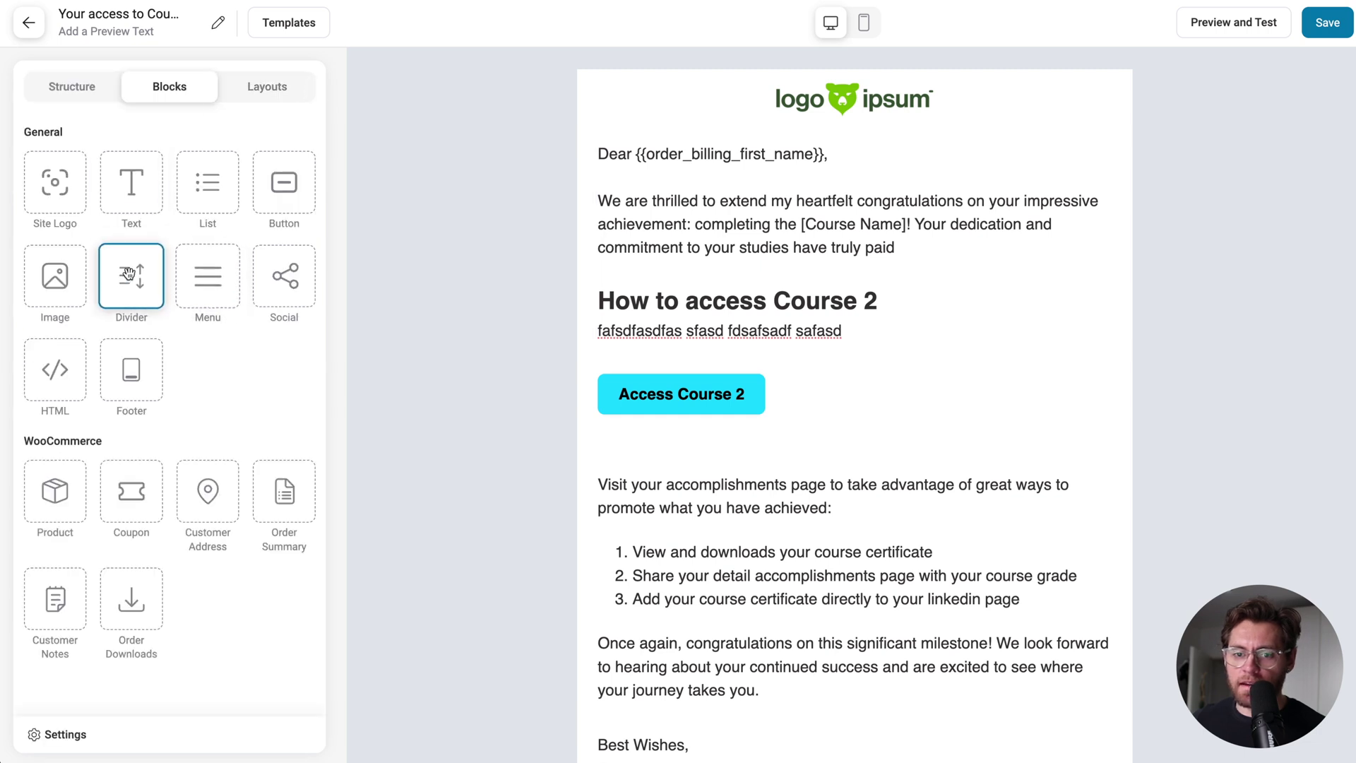
{"action": "left_click_drag", "start_coordinate": [286, 188], "coordinate": [632, 345]}
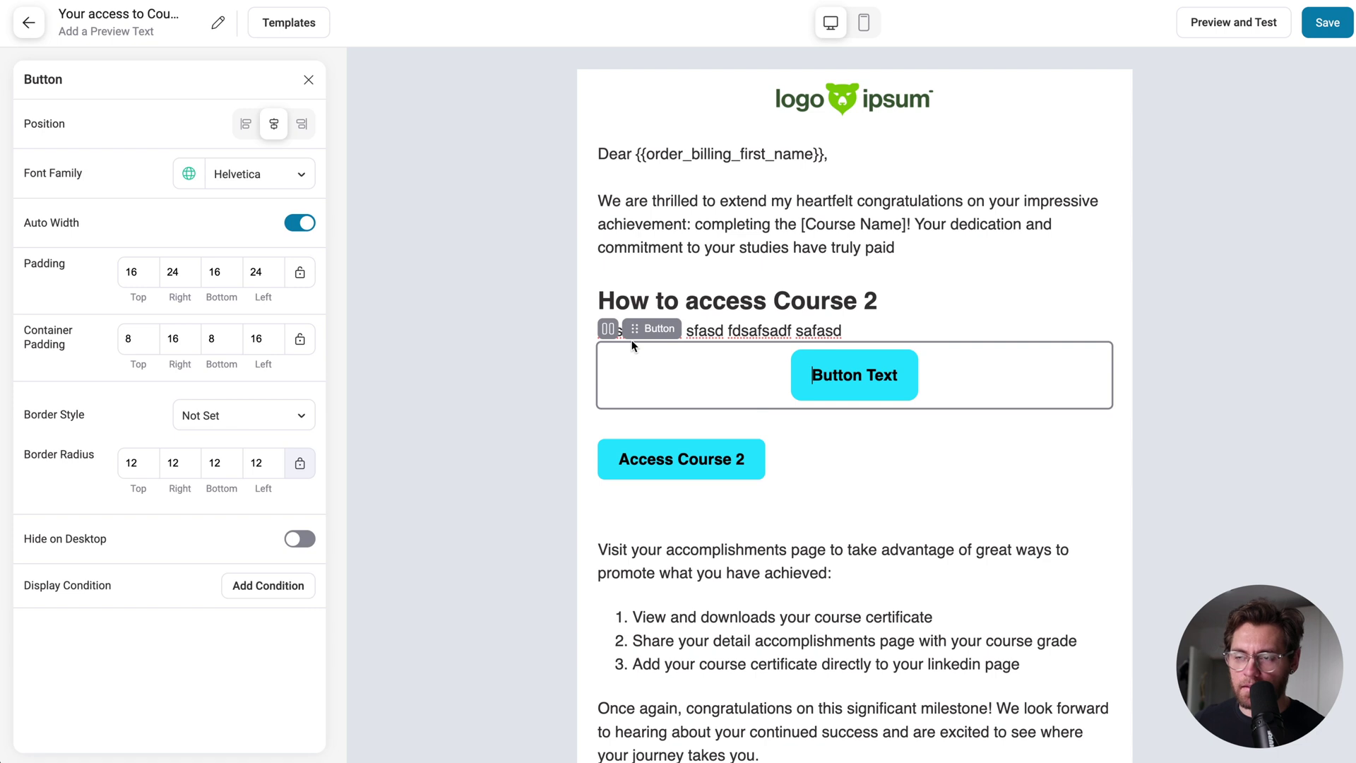
{"action": "left_click", "coordinate": [452, 332]}
{"action": "left_click_drag", "start_coordinate": [53, 282], "coordinate": [769, 341]}
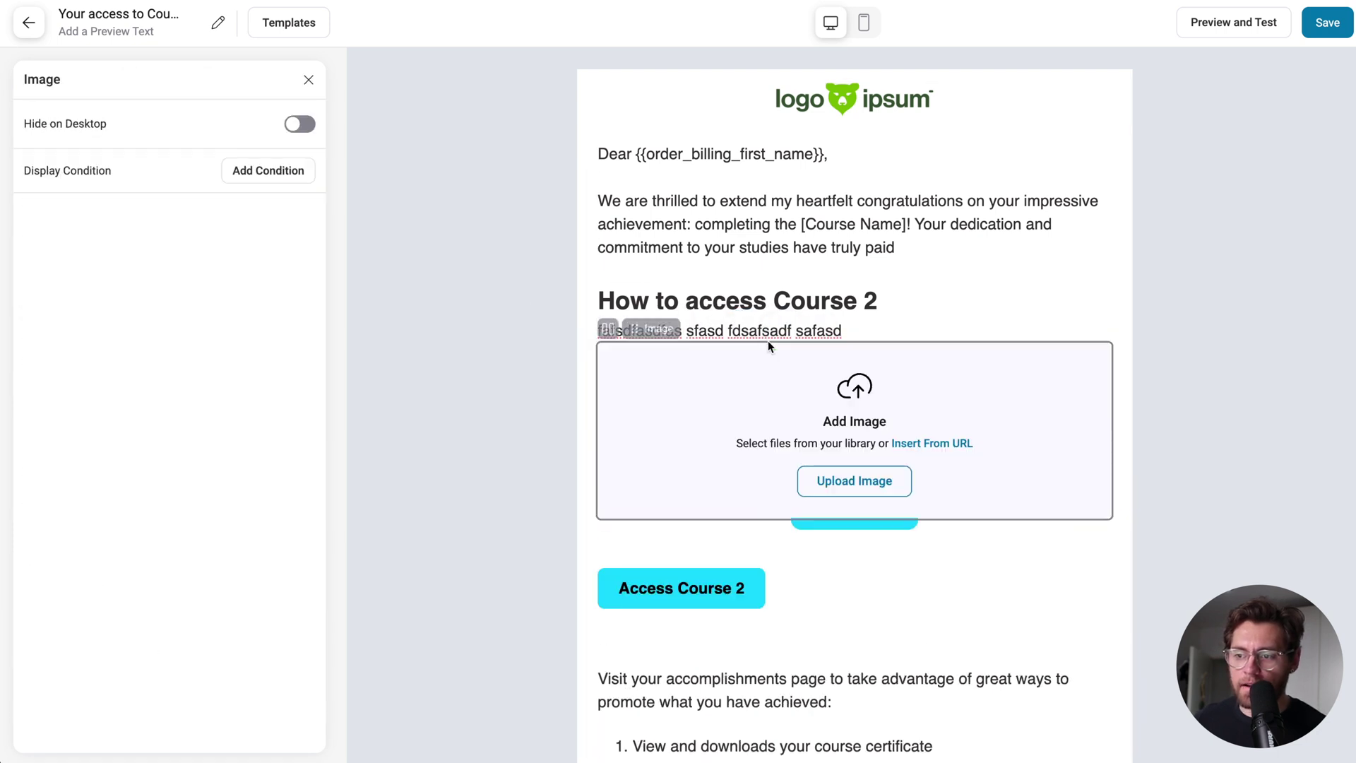
{"action": "left_click", "coordinate": [845, 490]}
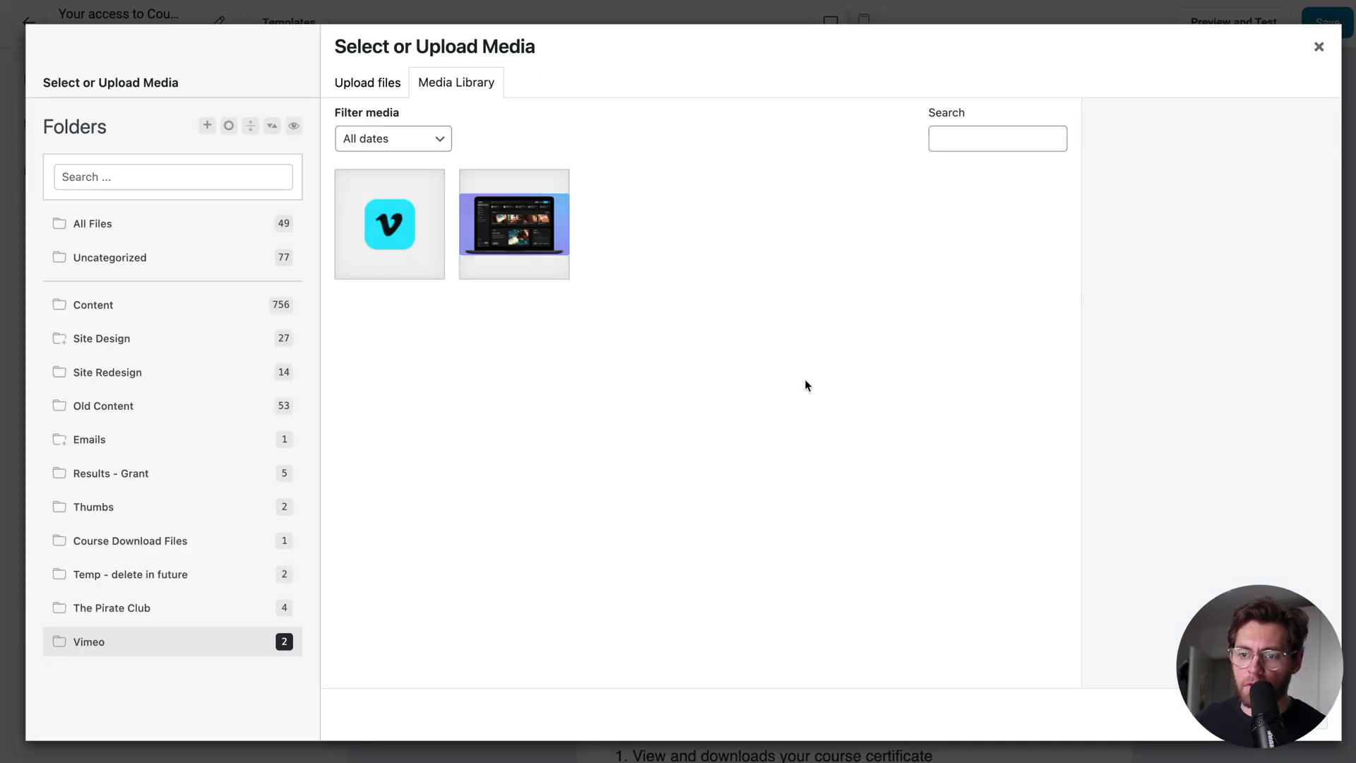
{"action": "left_click", "coordinate": [539, 236]}
{"action": "left_click", "coordinate": [1310, 721]}
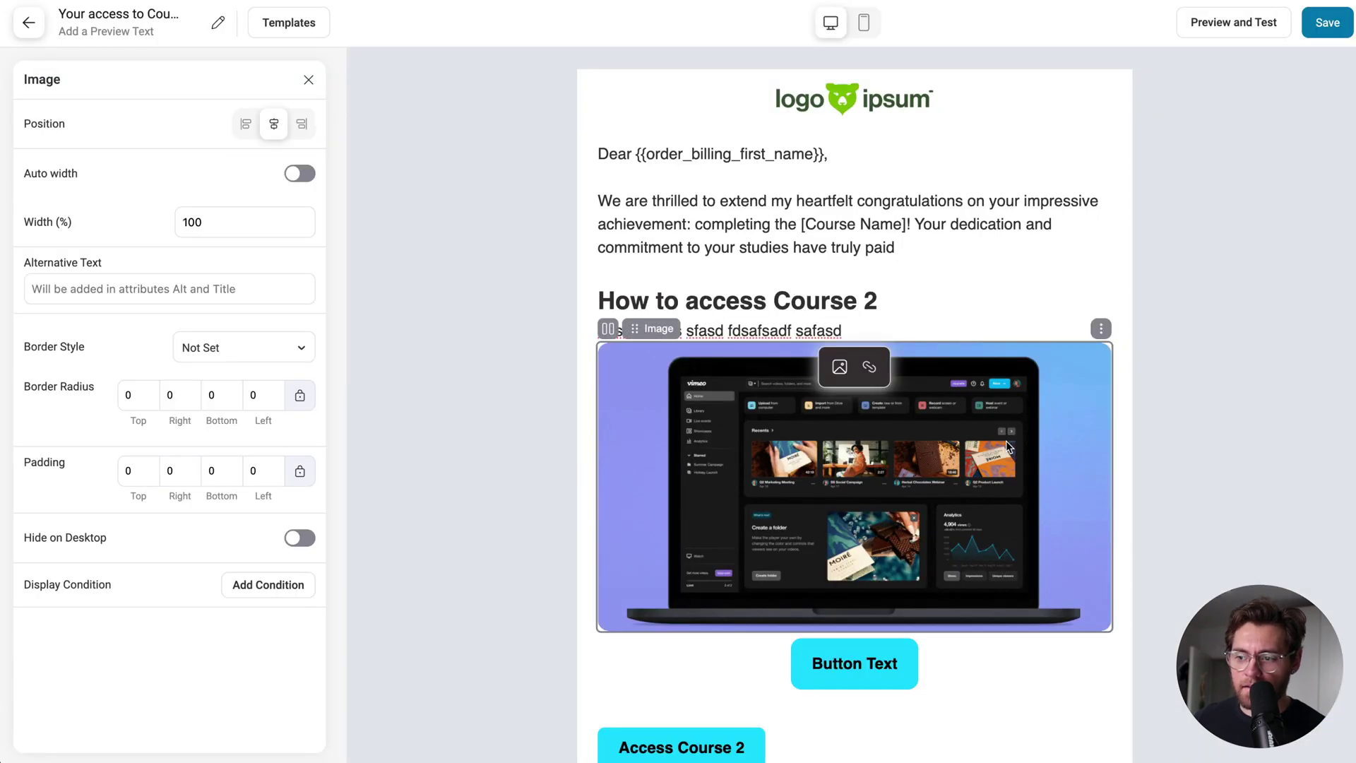
- Drag in a Divider block and review the email from the Dear greeting downward
{"action": "left_click", "coordinate": [309, 81]}
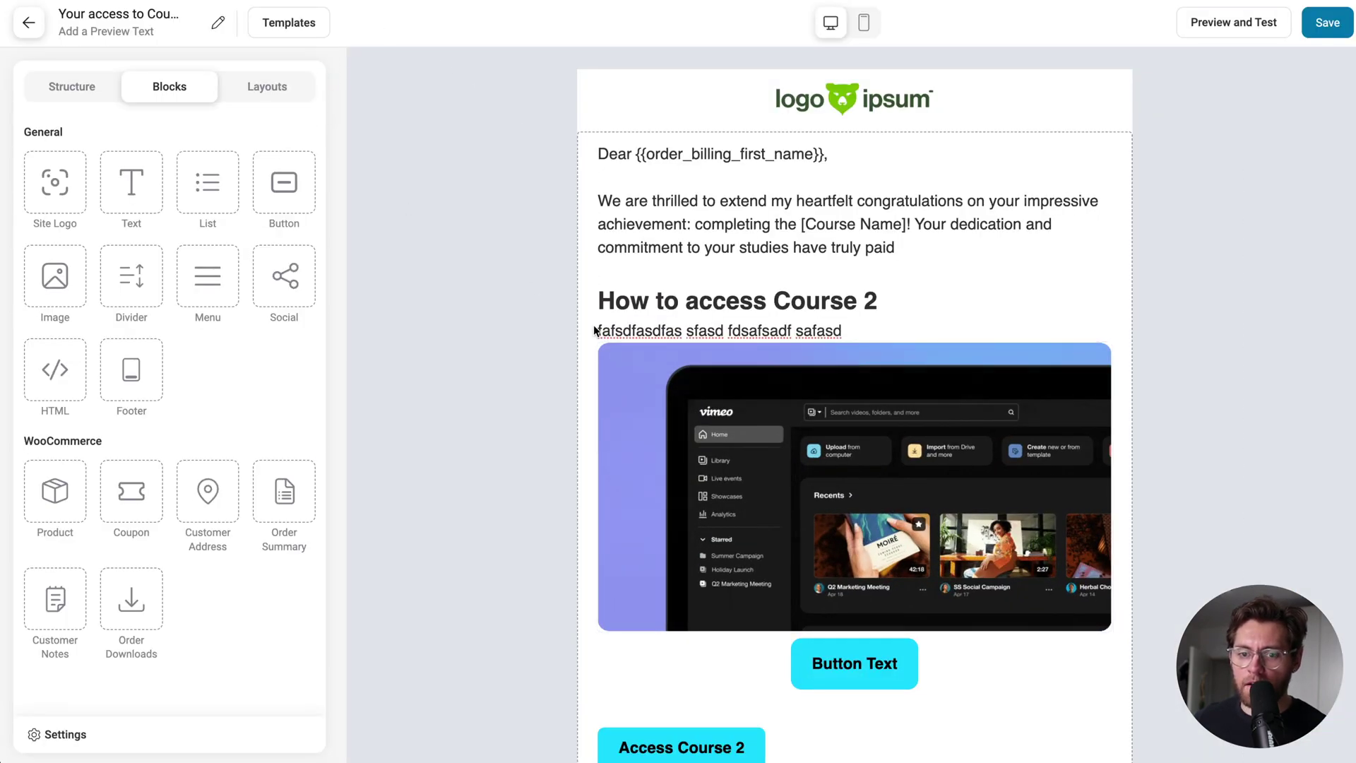
{"action": "scroll", "coordinate": [285, 276], "scroll_direction": "down", "scroll_amount": 2}
{"action": "left_click_drag", "start_coordinate": [131, 275], "coordinate": [713, 187]}
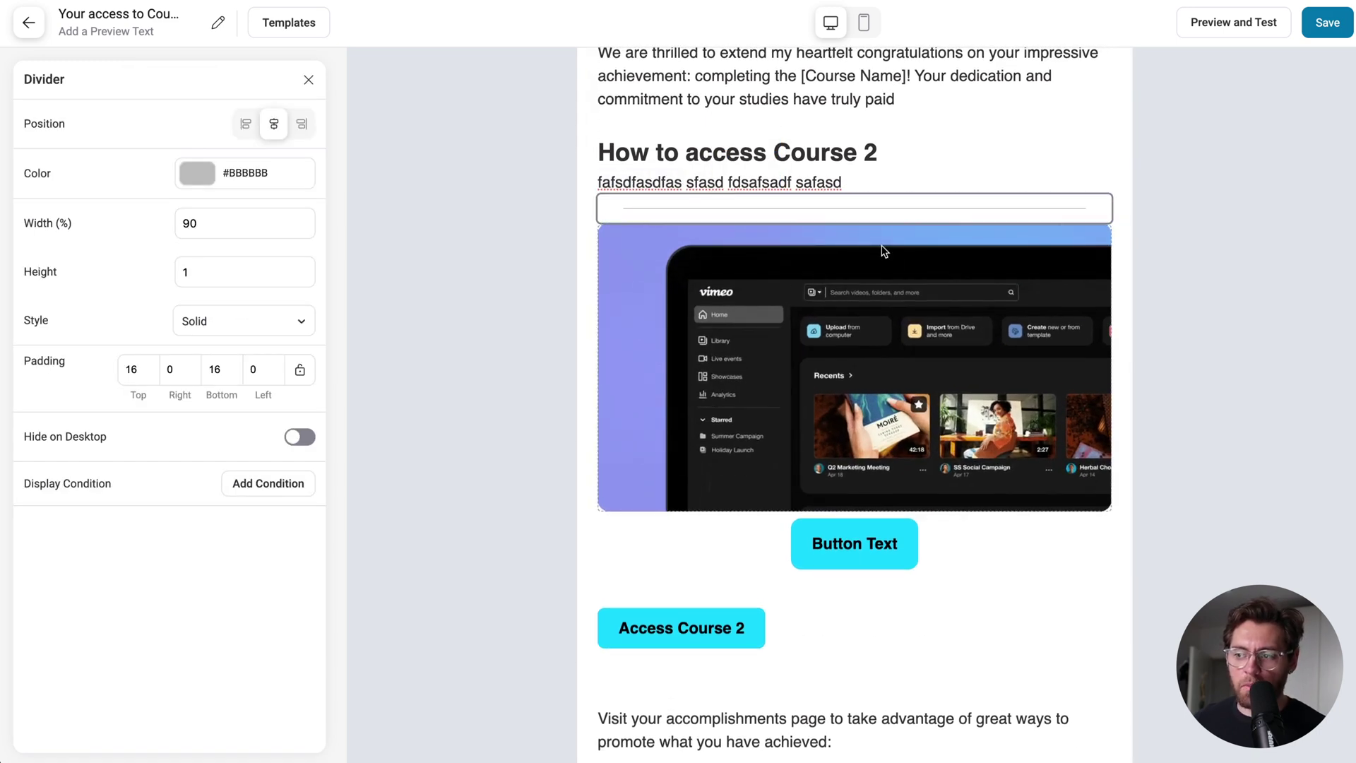
{"action": "scroll", "coordinate": [883, 247], "scroll_direction": "up", "scroll_amount": 1}
{"action": "scroll", "coordinate": [882, 245], "scroll_direction": "up", "scroll_amount": 1}
{"action": "left_click", "coordinate": [843, 161]}
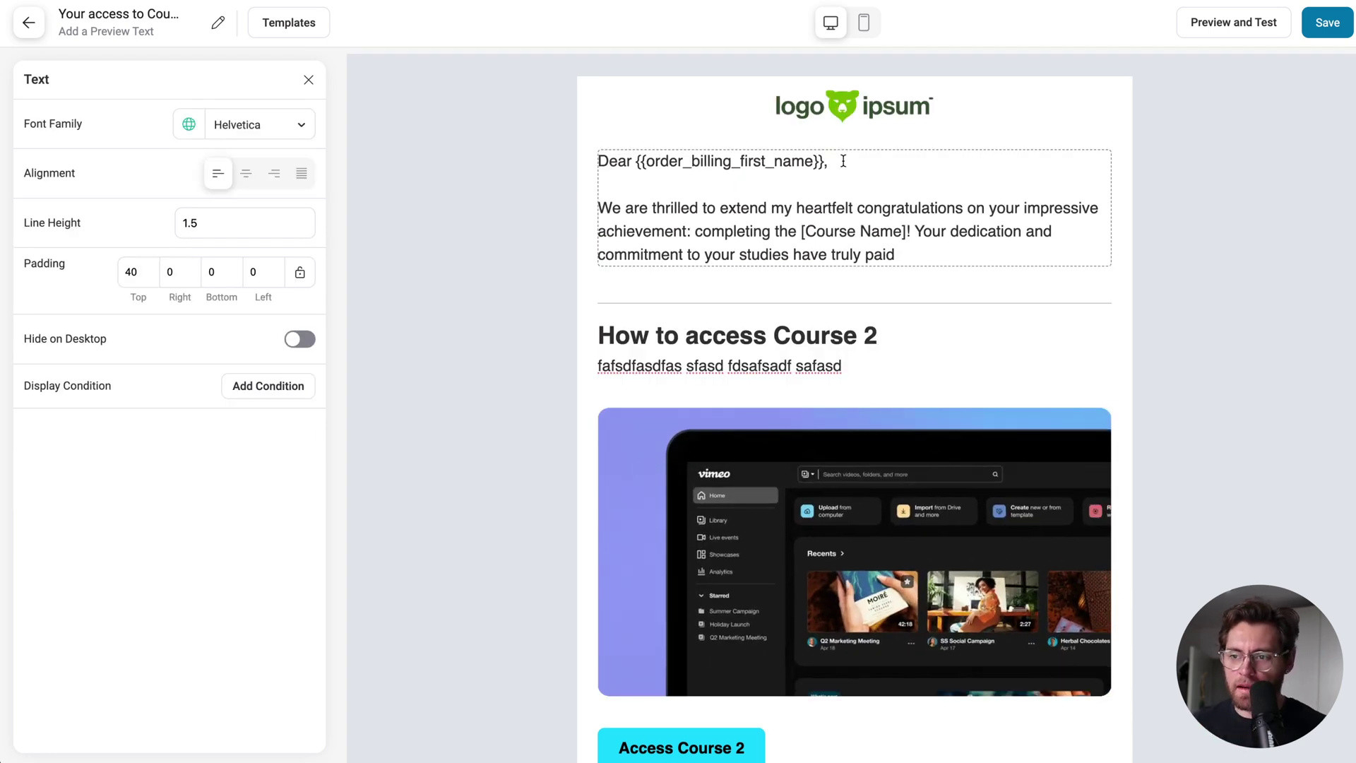
{"action": "scroll", "coordinate": [844, 161], "scroll_direction": "down", "scroll_amount": 2}
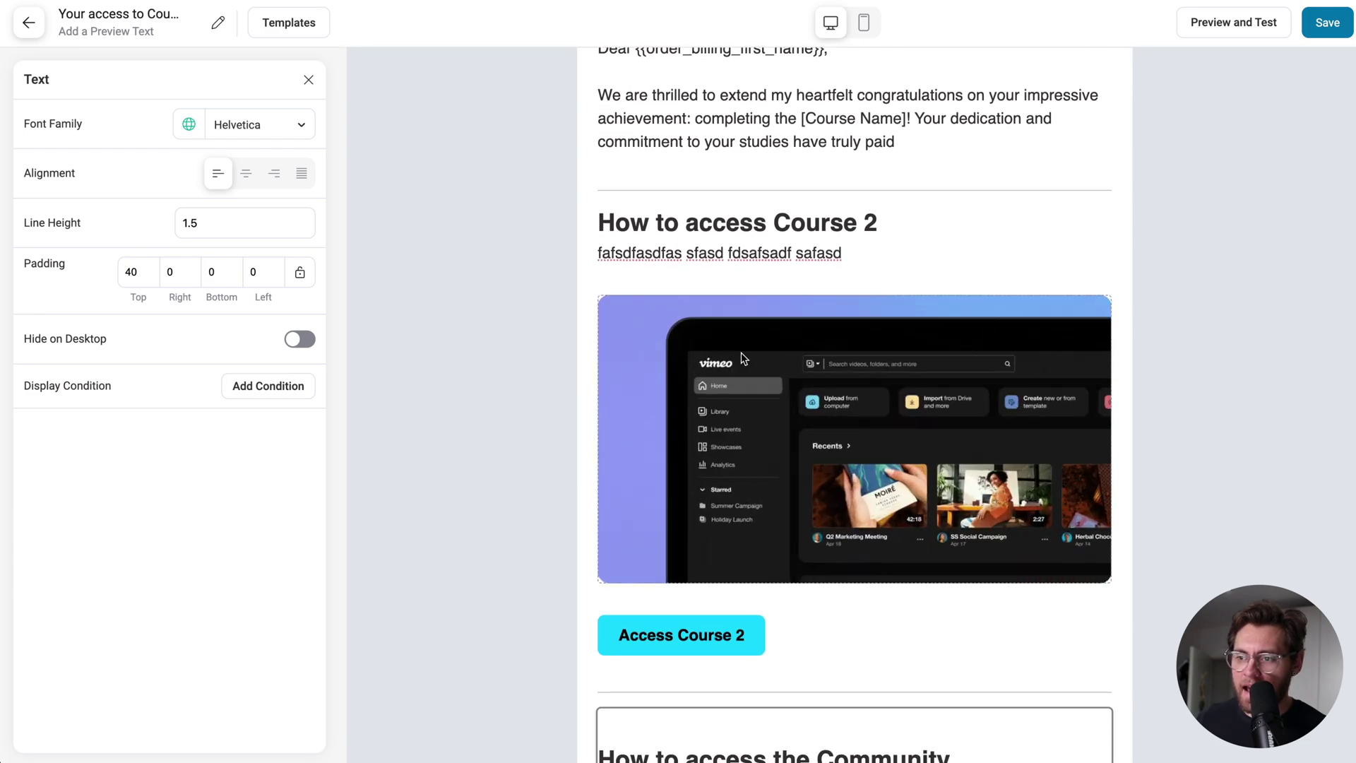
{"action": "scroll", "coordinate": [831, 320], "scroll_direction": "down", "scroll_amount": 6}
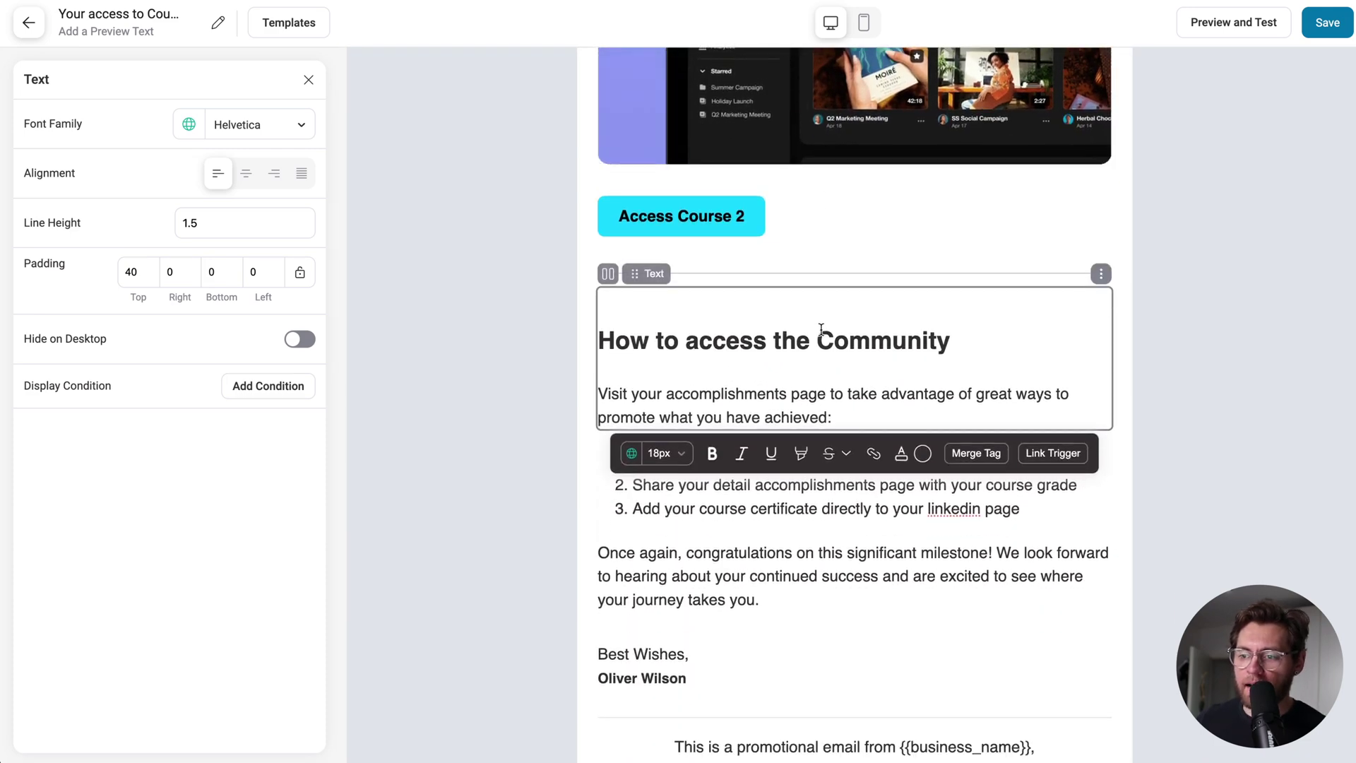
{"action": "scroll", "coordinate": [805, 583], "scroll_direction": "down", "scroll_amount": 1}
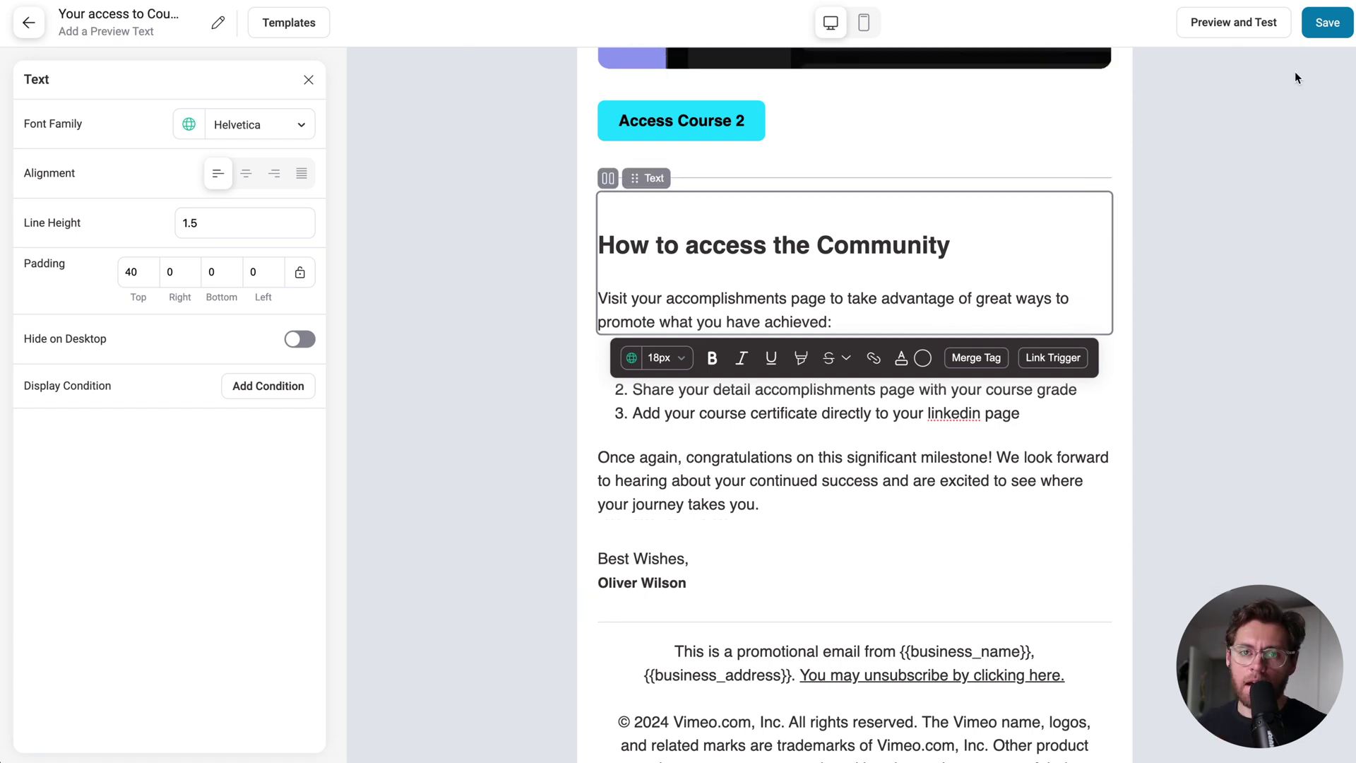
{"action": "left_click", "coordinate": [1306, 51]}
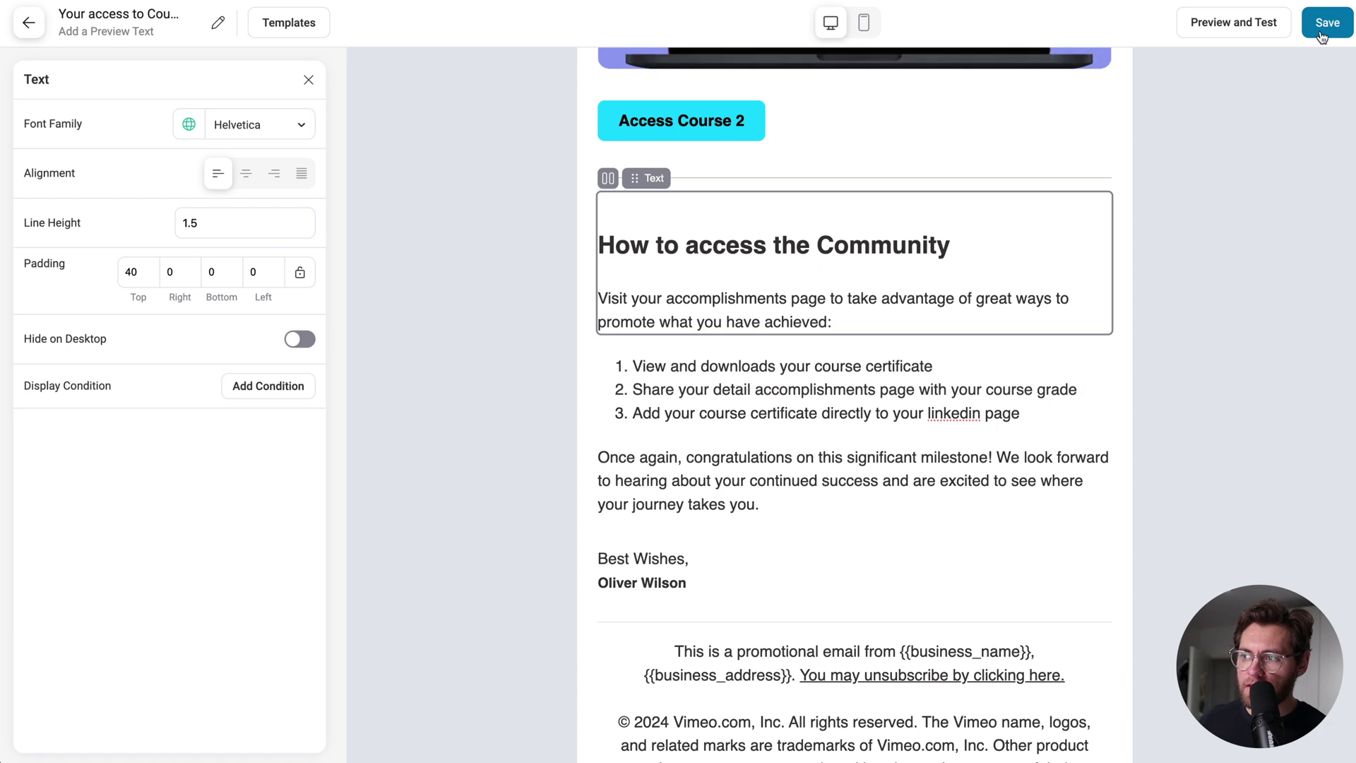
- Save the Course 2 access email and save and close the Send Email step
{"action": "left_click", "coordinate": [1322, 34]}
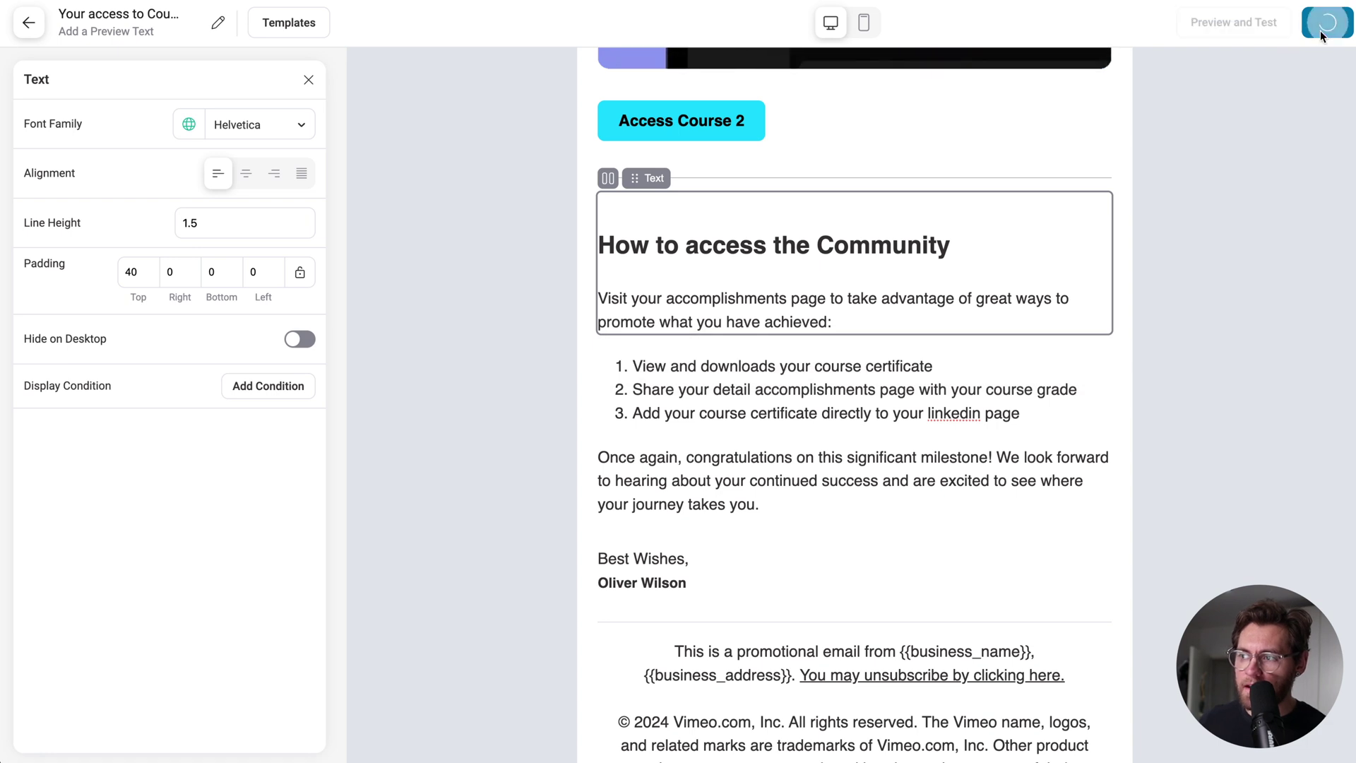
{"action": "left_click", "coordinate": [28, 26]}
{"action": "scroll", "coordinate": [586, 438], "scroll_direction": "down", "scroll_amount": 1}
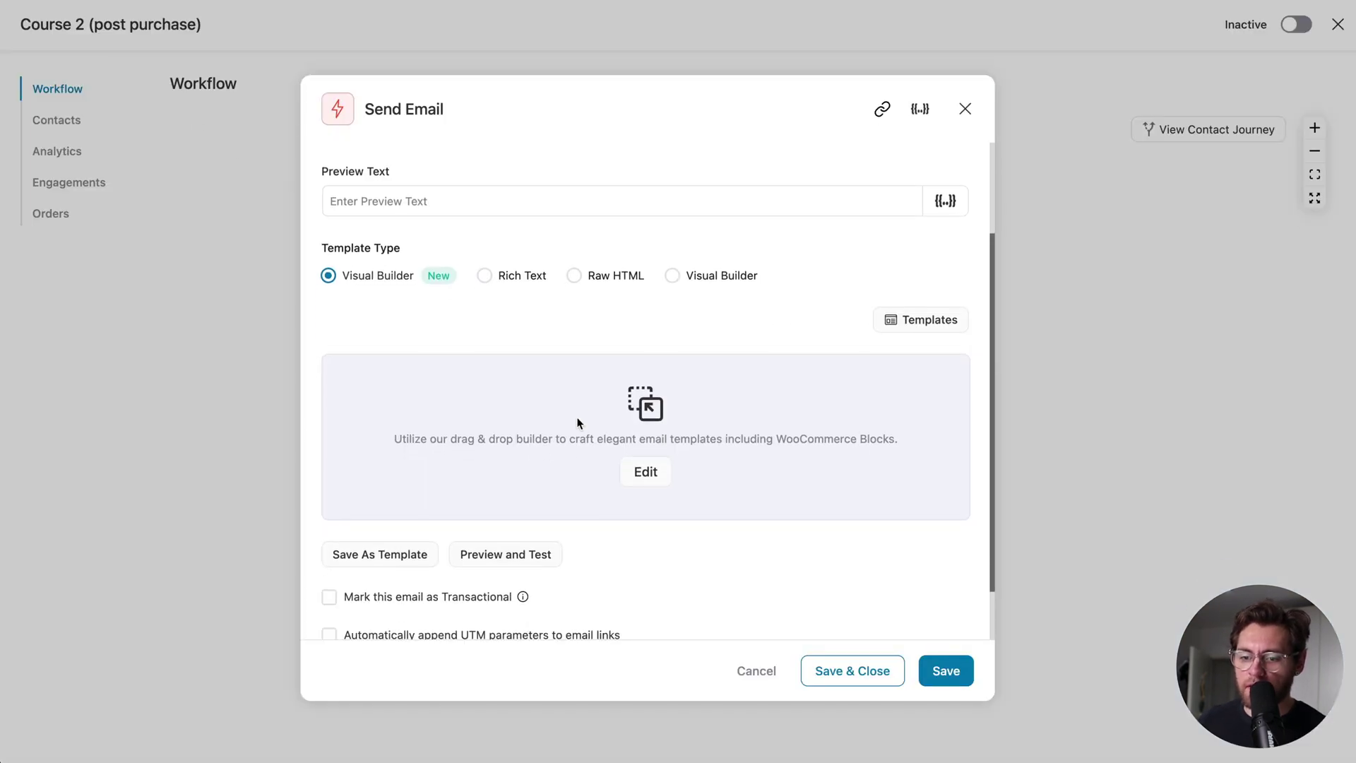
{"action": "scroll", "coordinate": [660, 492], "scroll_direction": "up", "scroll_amount": 3}
{"action": "left_click", "coordinate": [821, 669]}
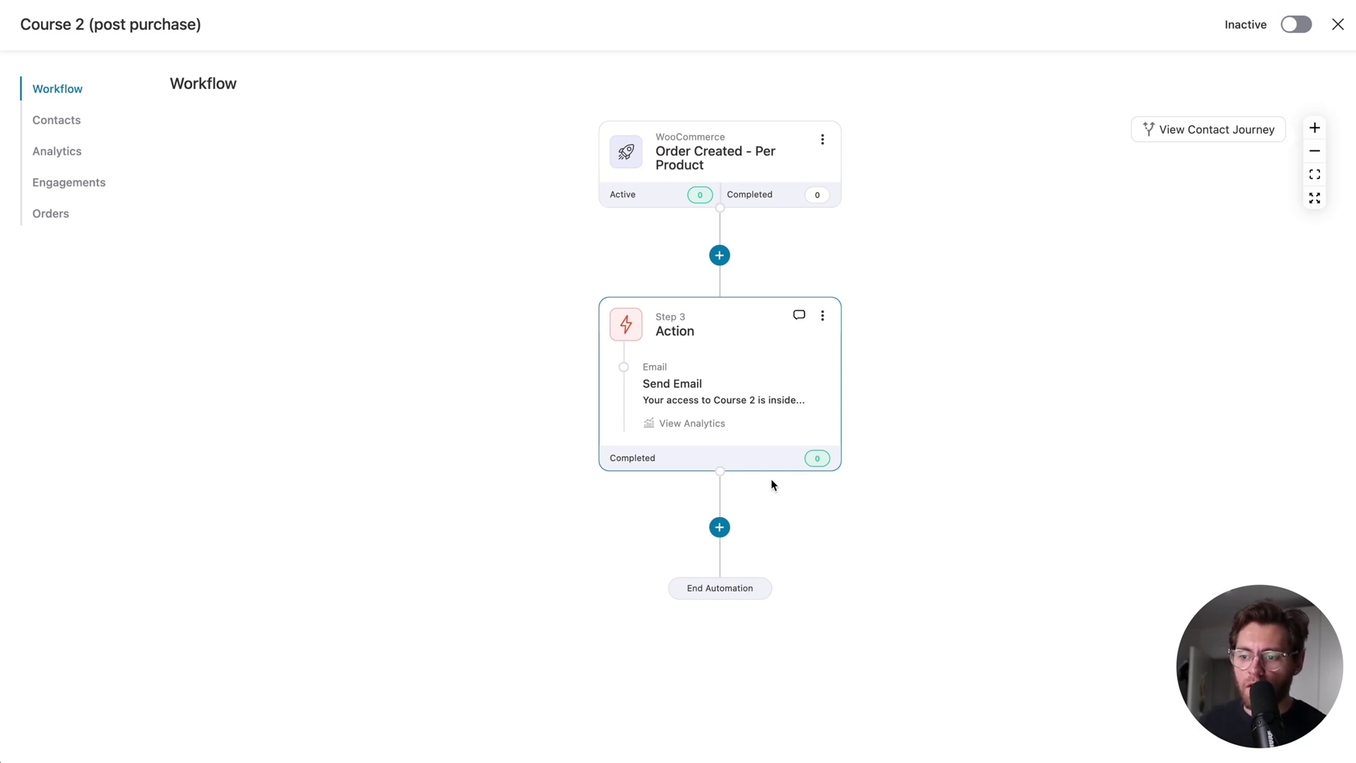
- Add a Delay step of 1 Day after the Send Email step
{"action": "left_click", "coordinate": [719, 527]}
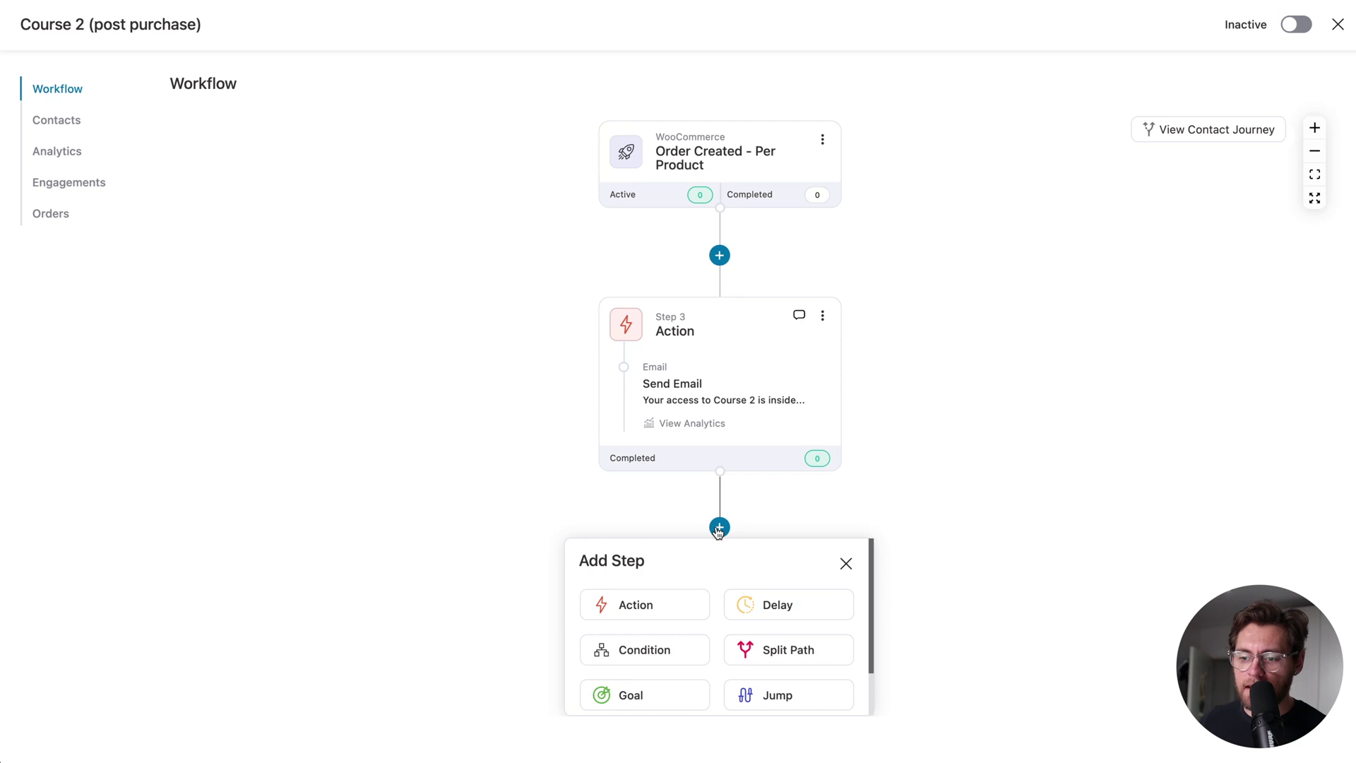
{"action": "left_click", "coordinate": [779, 607]}
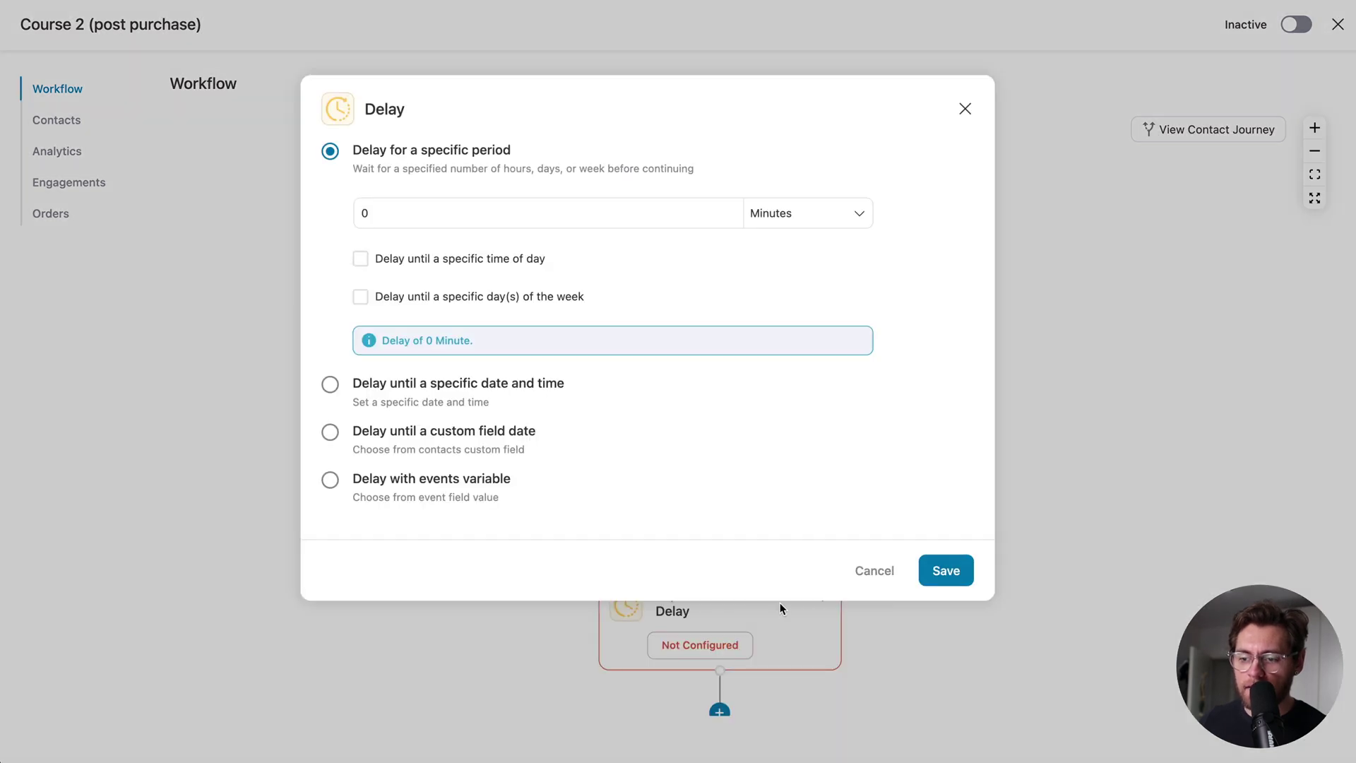
{"action": "double_click", "coordinate": [584, 213]}
{"action": "type", "text": "1"}
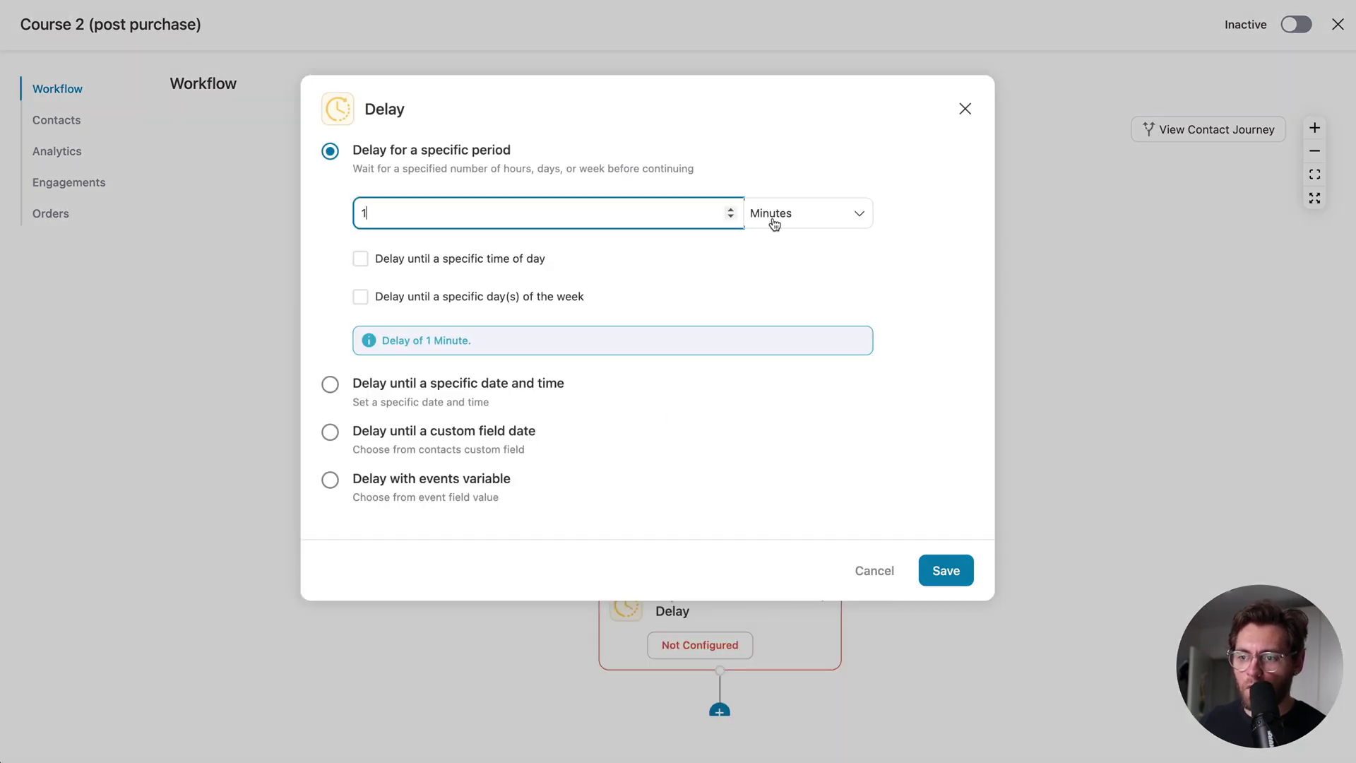
{"action": "left_click", "coordinate": [770, 222]}
{"action": "left_click", "coordinate": [776, 250]}
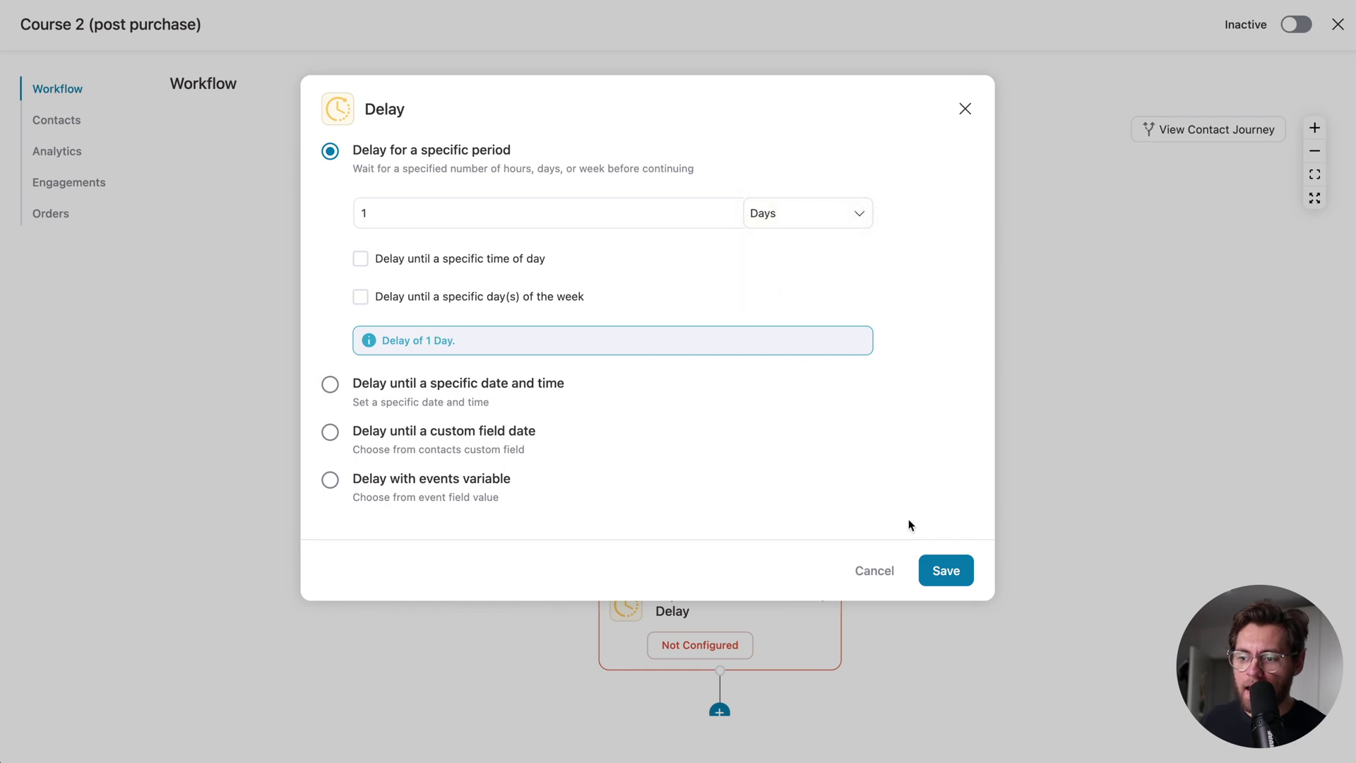
{"action": "scroll", "coordinate": [935, 562], "scroll_direction": "down", "scroll_amount": 5}
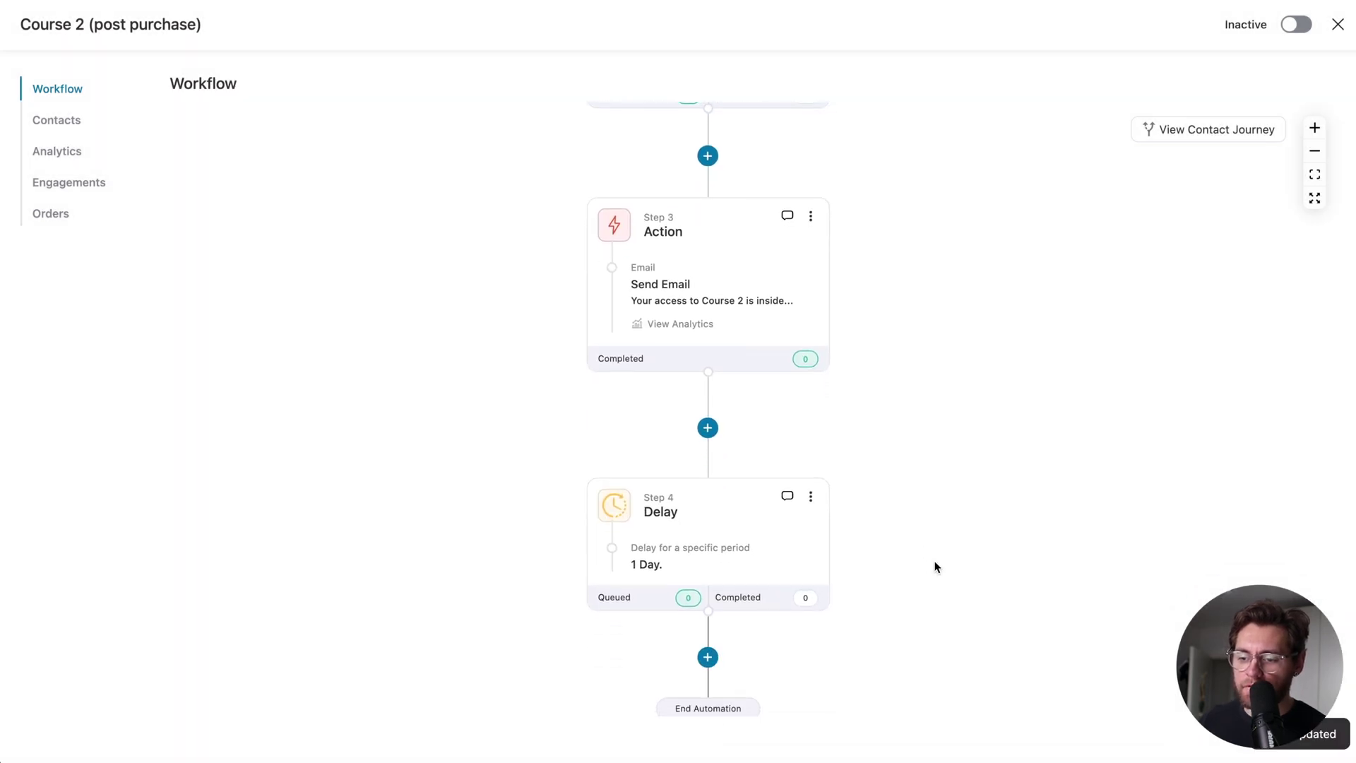
- Add a Send Email action after the delay, then delete that unneeded Step 5 action
{"action": "left_click", "coordinate": [705, 517]}
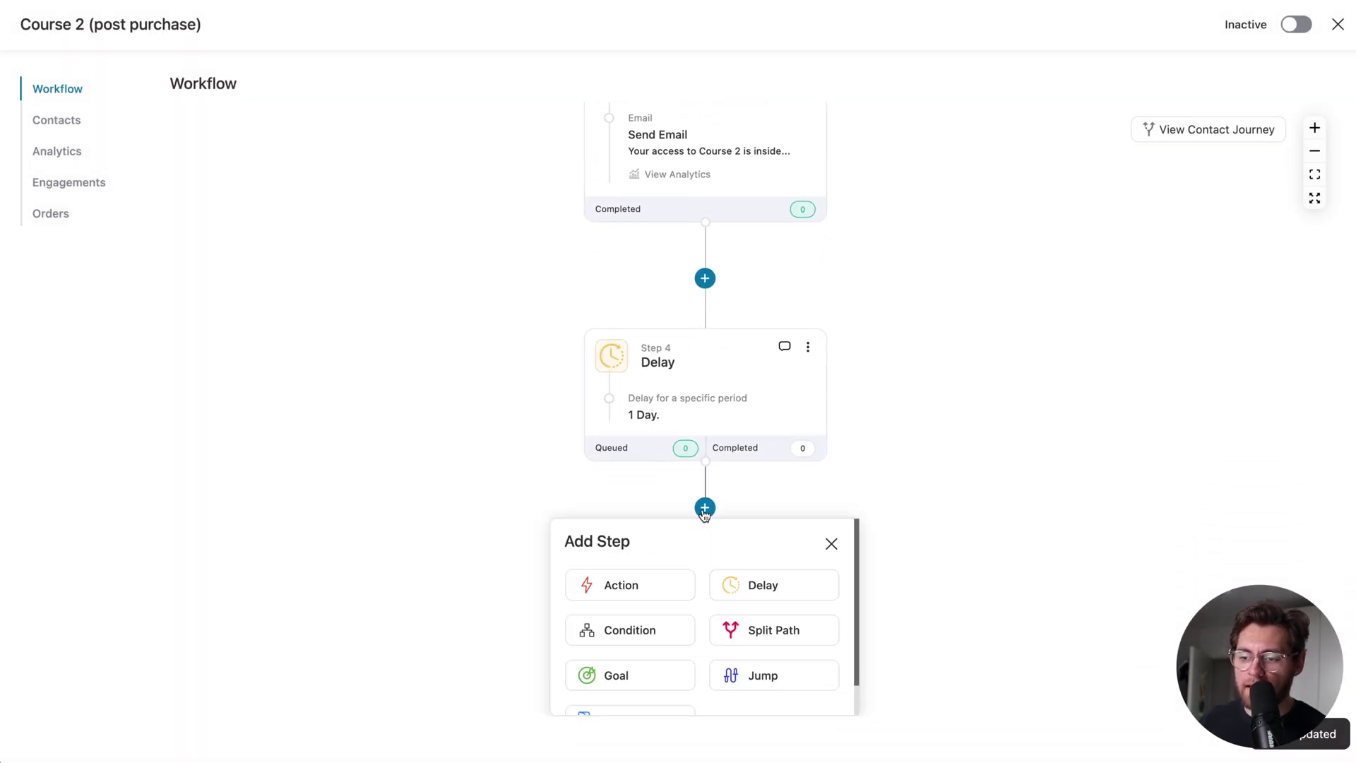
{"action": "left_click", "coordinate": [629, 579]}
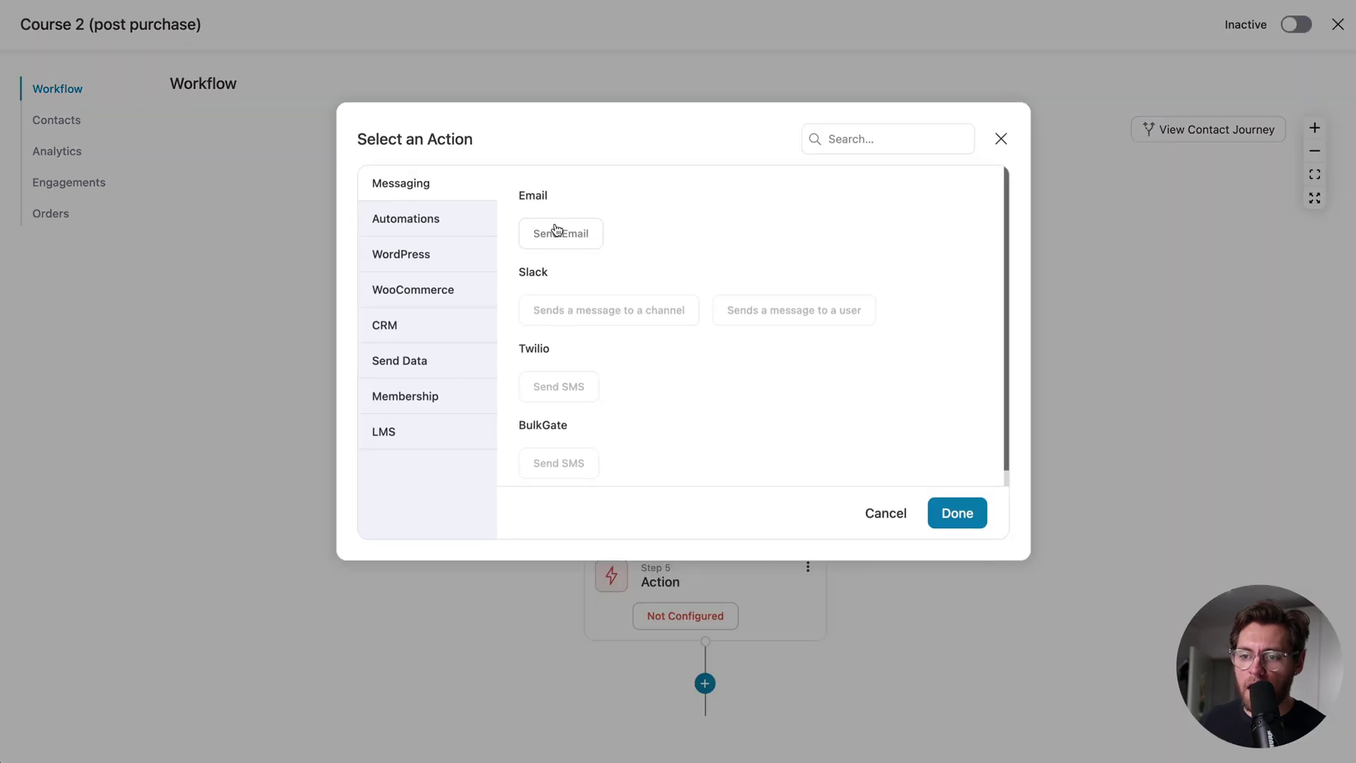
{"action": "left_click", "coordinate": [555, 232]}
{"action": "left_click", "coordinate": [939, 510]}
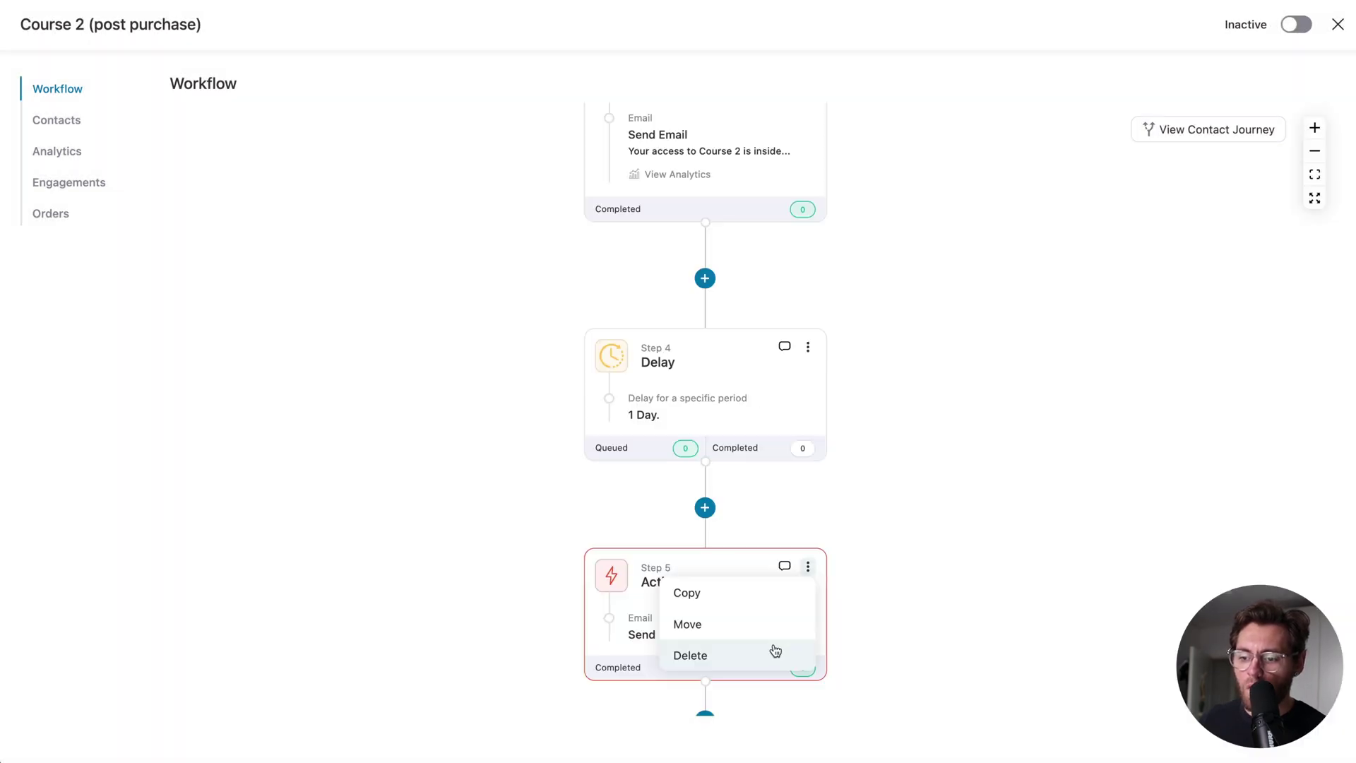
{"action": "left_click", "coordinate": [774, 650]}
{"action": "left_click", "coordinate": [880, 233]}
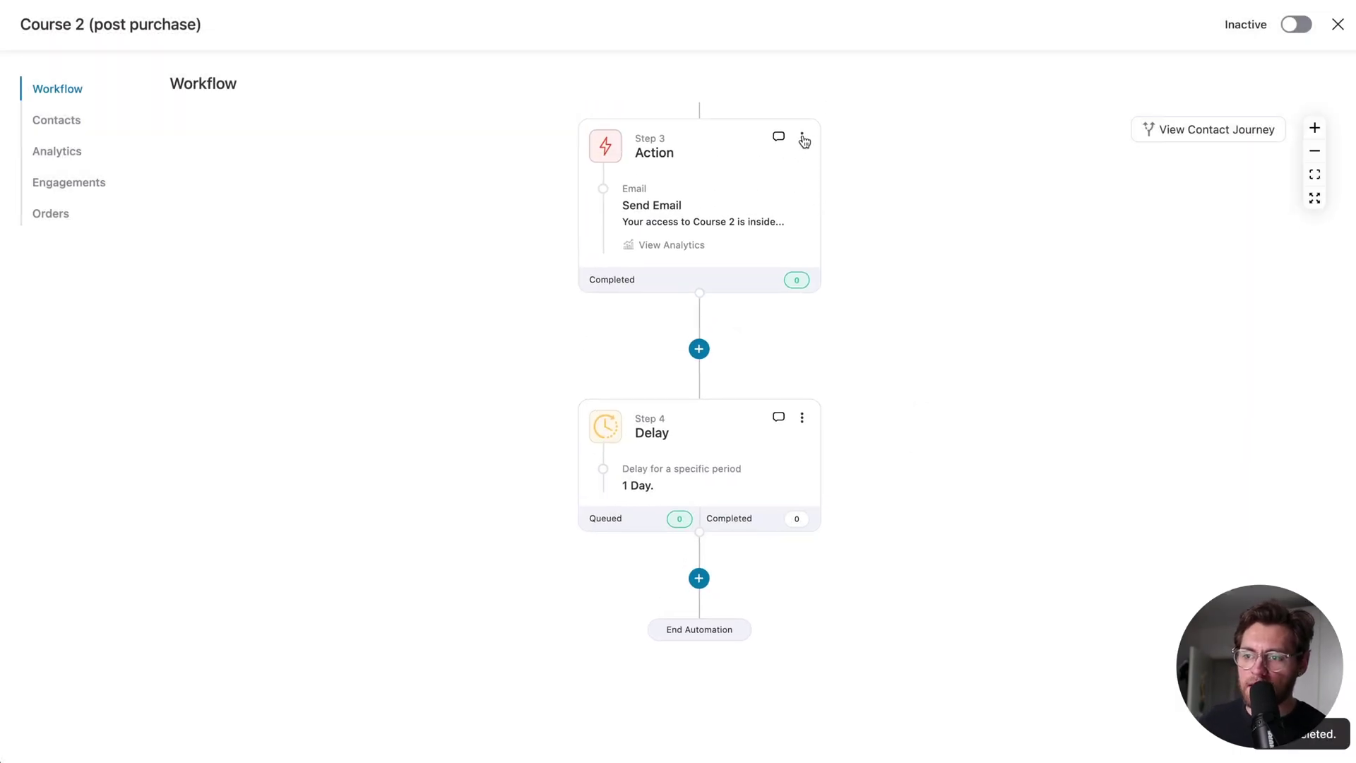
- Copy the first email step and paste it after the 1-day delay as Step 6
{"action": "left_click", "coordinate": [802, 138]}
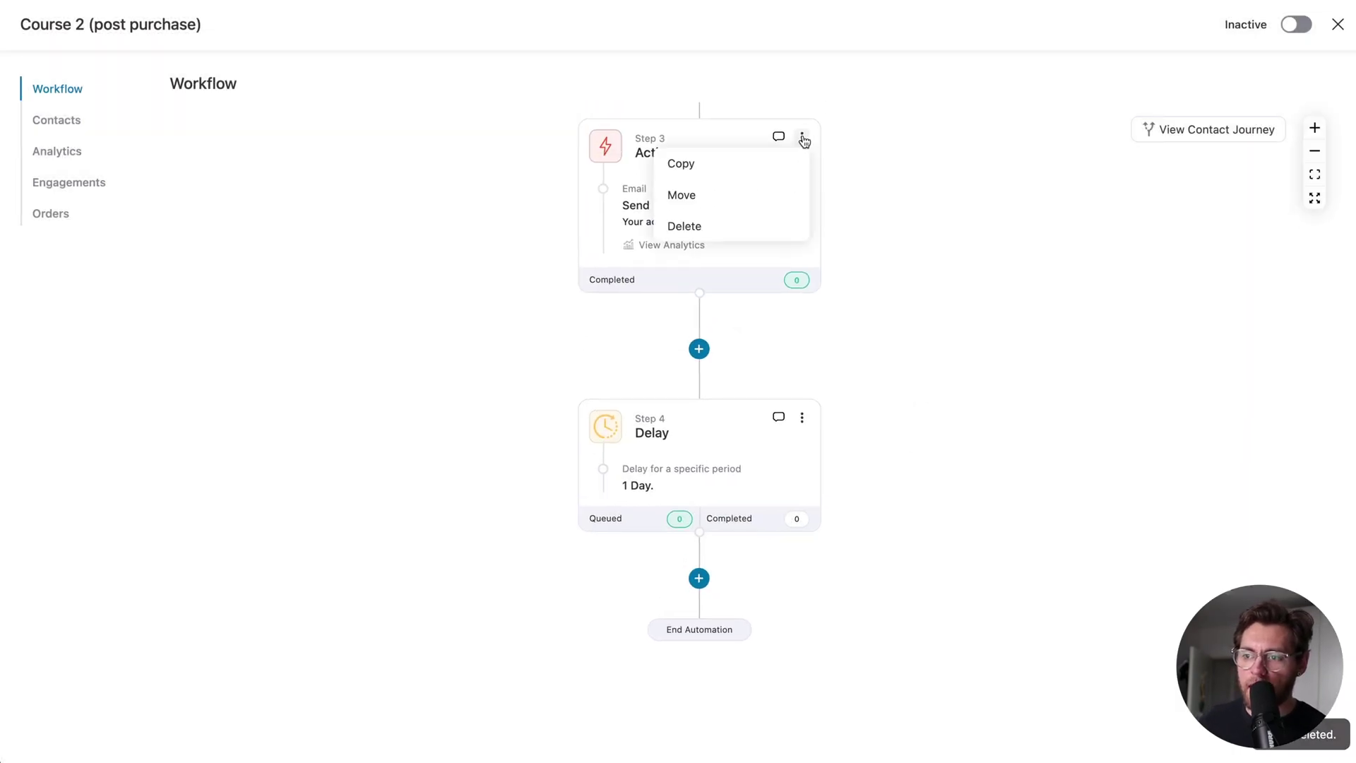
{"action": "left_click", "coordinate": [731, 168]}
{"action": "scroll", "coordinate": [735, 448], "scroll_direction": "down", "scroll_amount": 3}
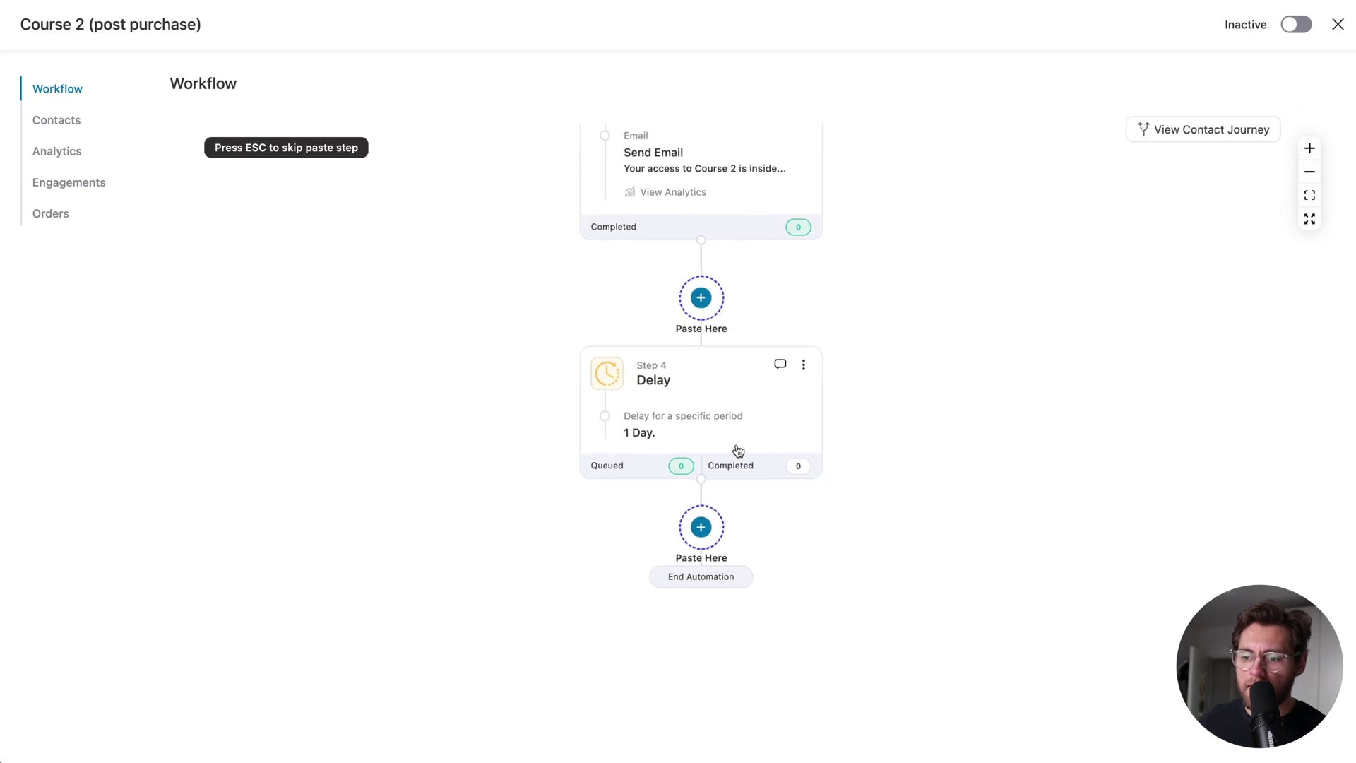
{"action": "left_click", "coordinate": [701, 528]}
{"action": "scroll", "coordinate": [699, 537], "scroll_direction": "down", "scroll_amount": 3}
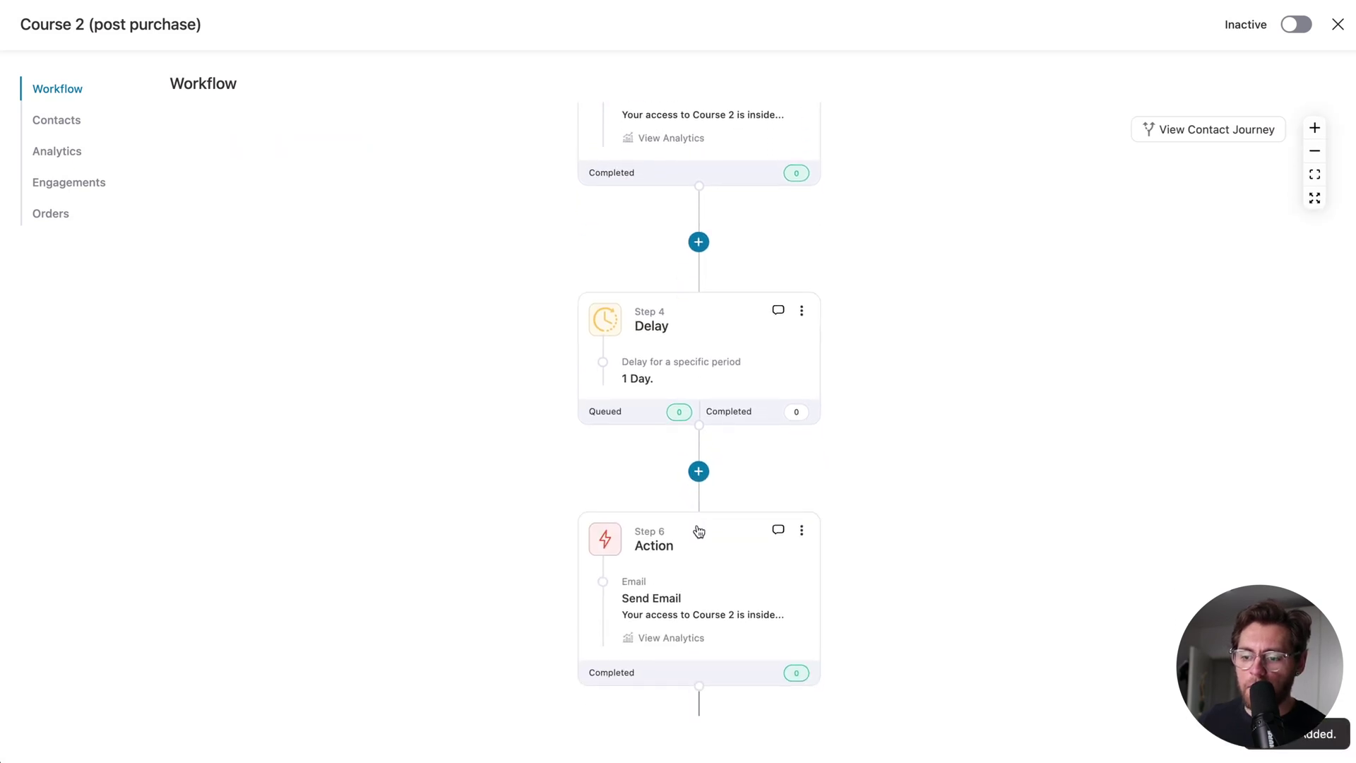
- Add a 1-day delay step after the second email
{"action": "left_click", "coordinate": [698, 618]}
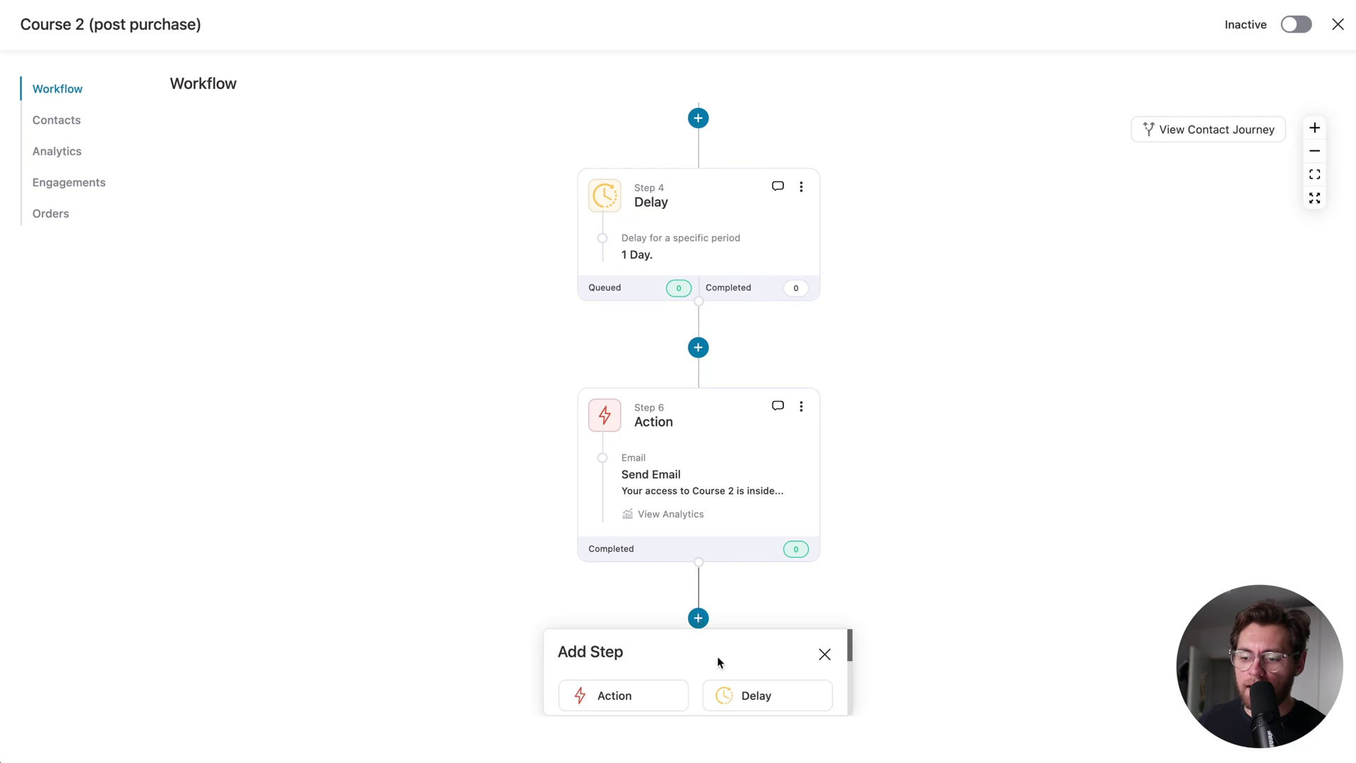
{"action": "left_click", "coordinate": [735, 689]}
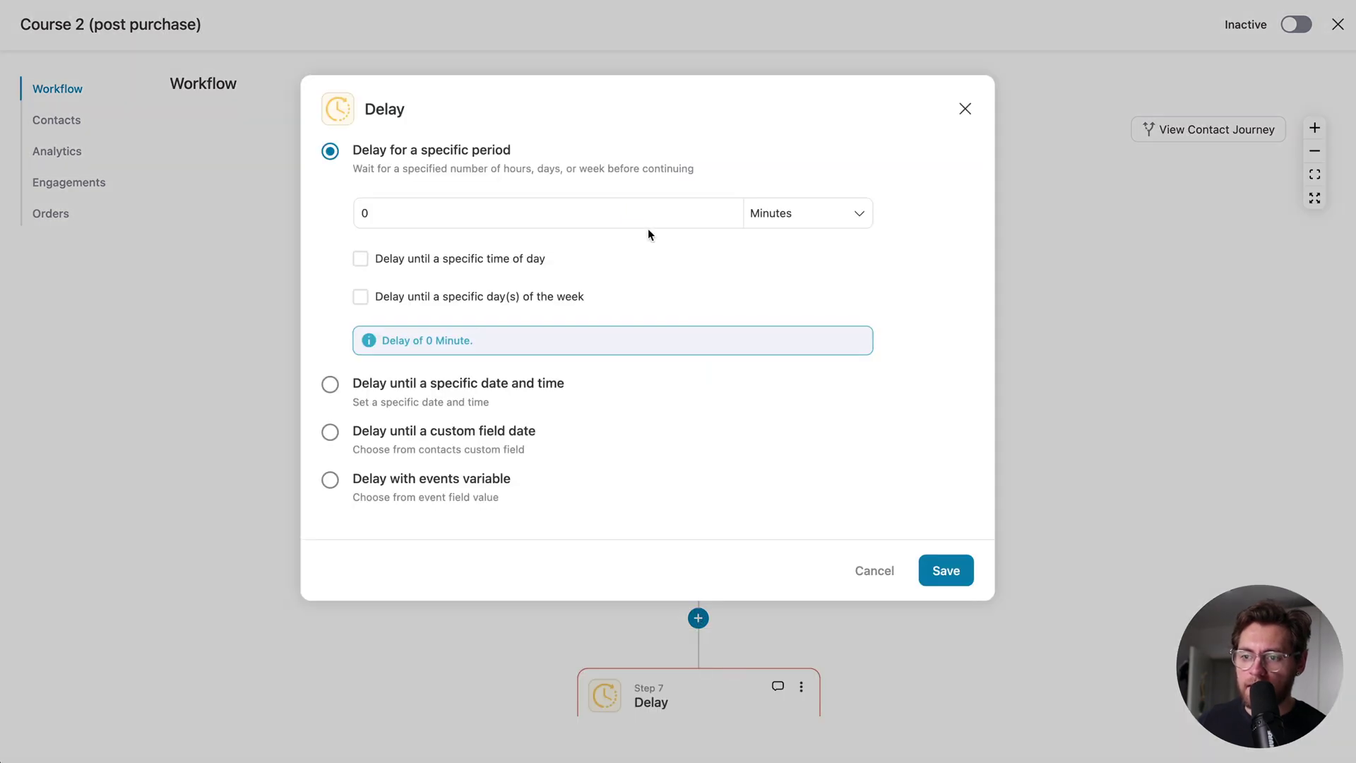
{"action": "left_click", "coordinate": [731, 209]}
{"action": "left_click", "coordinate": [777, 212]}
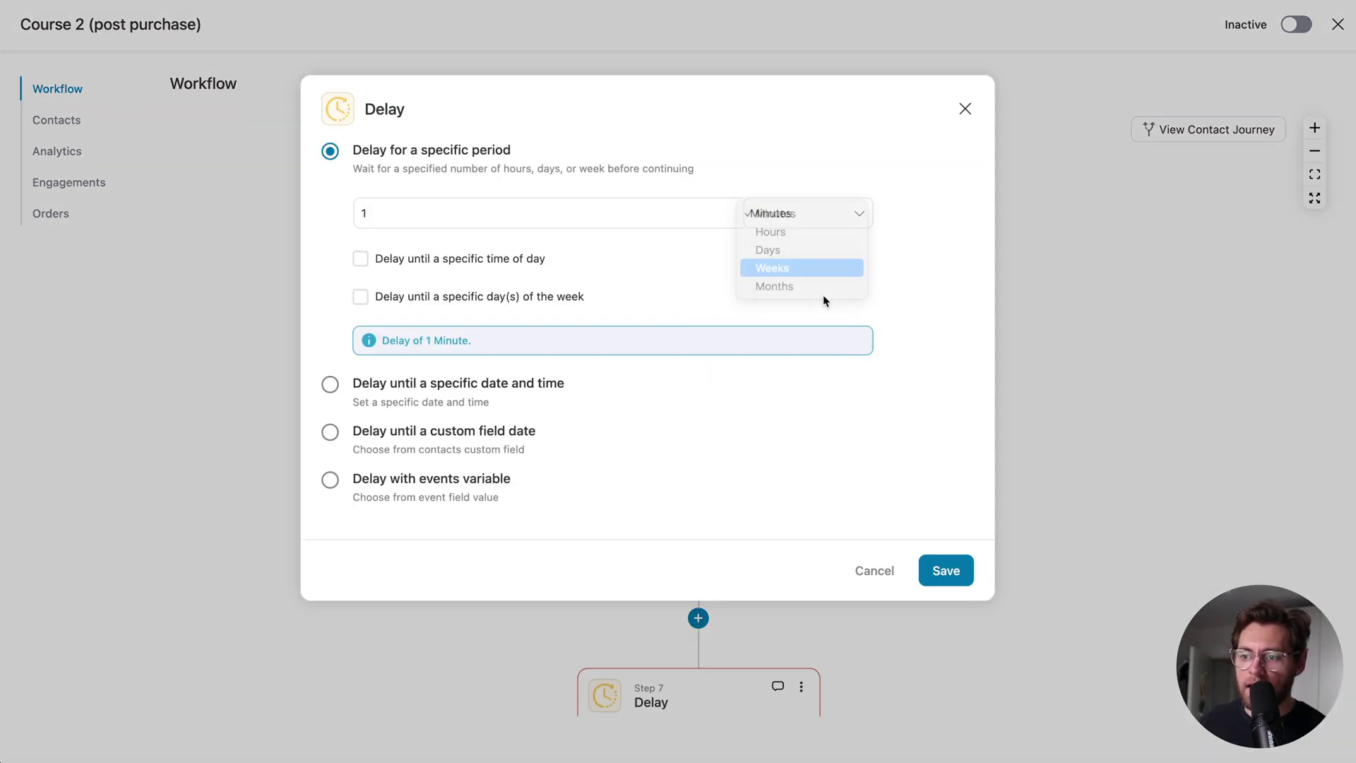
{"action": "left_click", "coordinate": [768, 250]}
{"action": "left_click", "coordinate": [942, 570]}
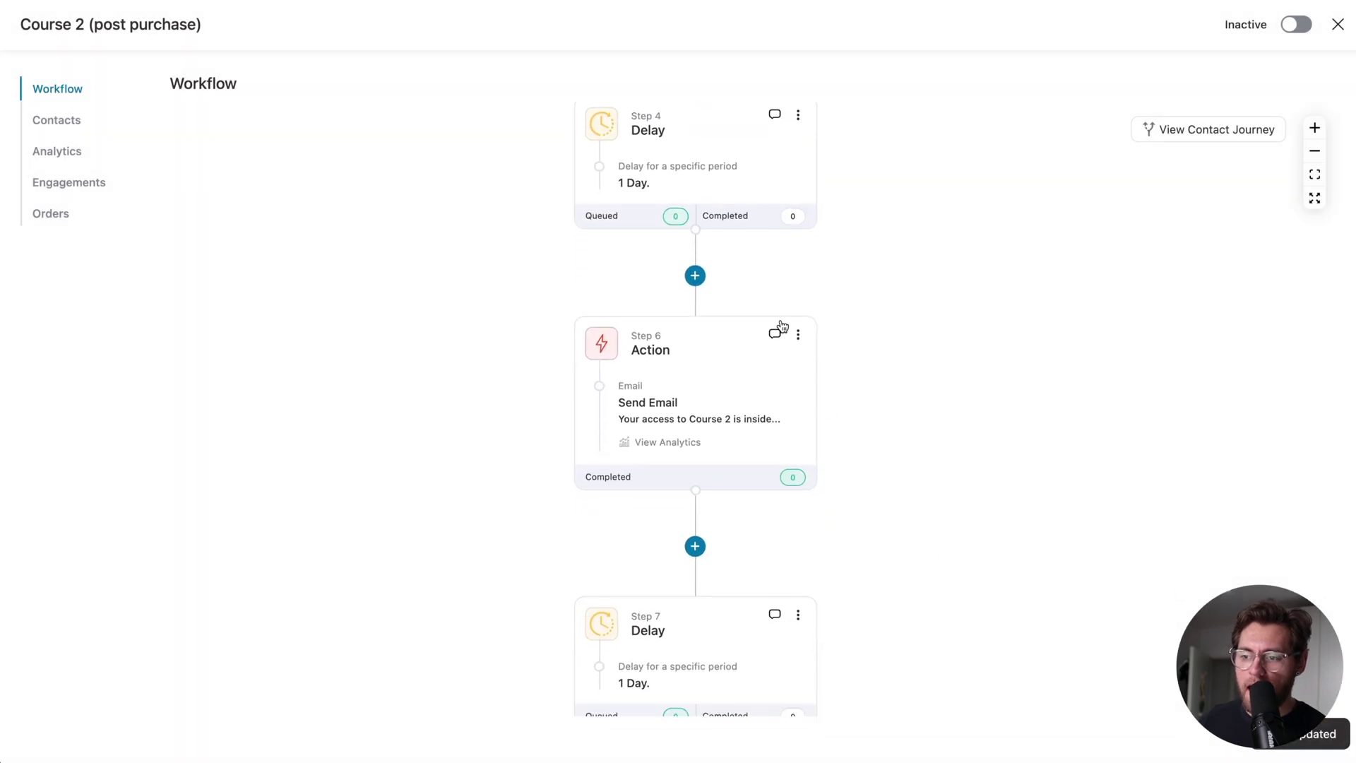
- Copy the second email step and paste it below the new delay as Step 8
{"action": "left_click", "coordinate": [798, 334]}
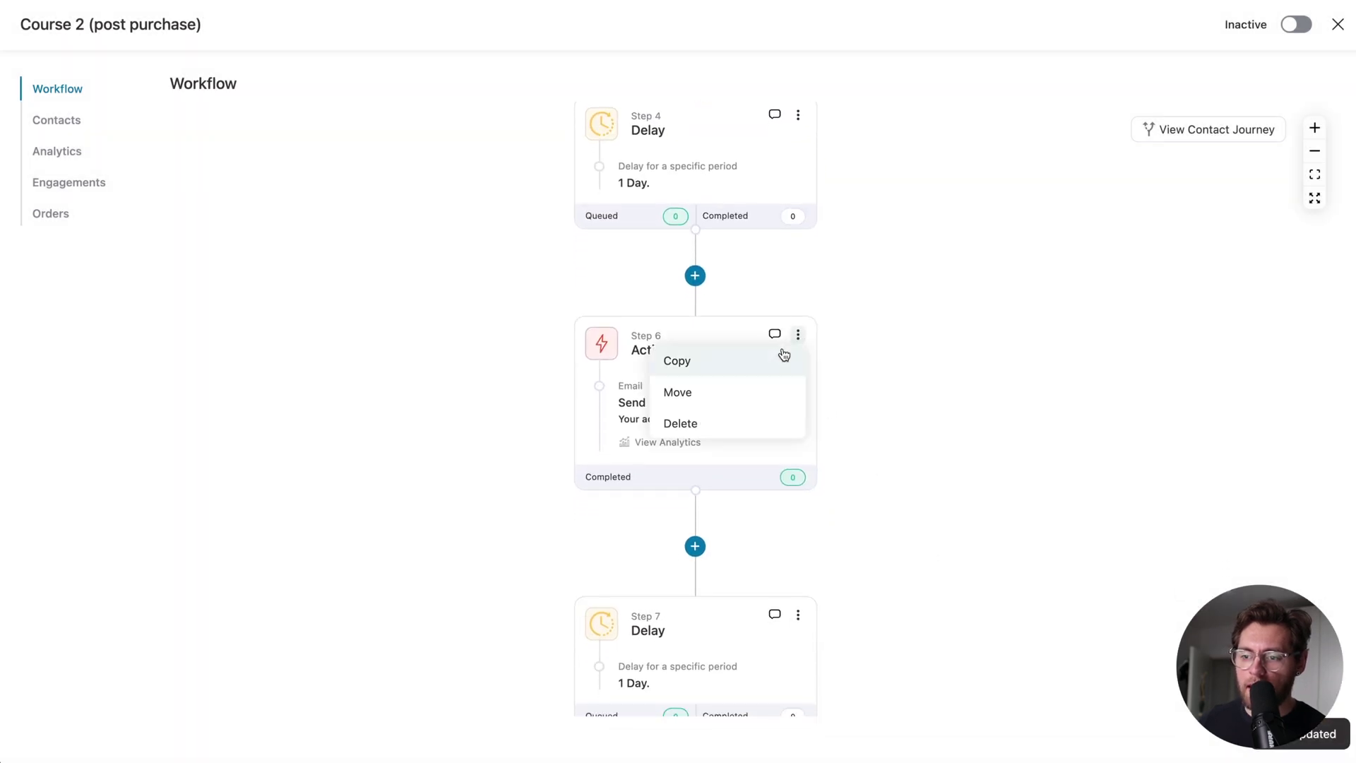
{"action": "left_click", "coordinate": [781, 358]}
{"action": "scroll", "coordinate": [901, 394], "scroll_direction": "down", "scroll_amount": 3}
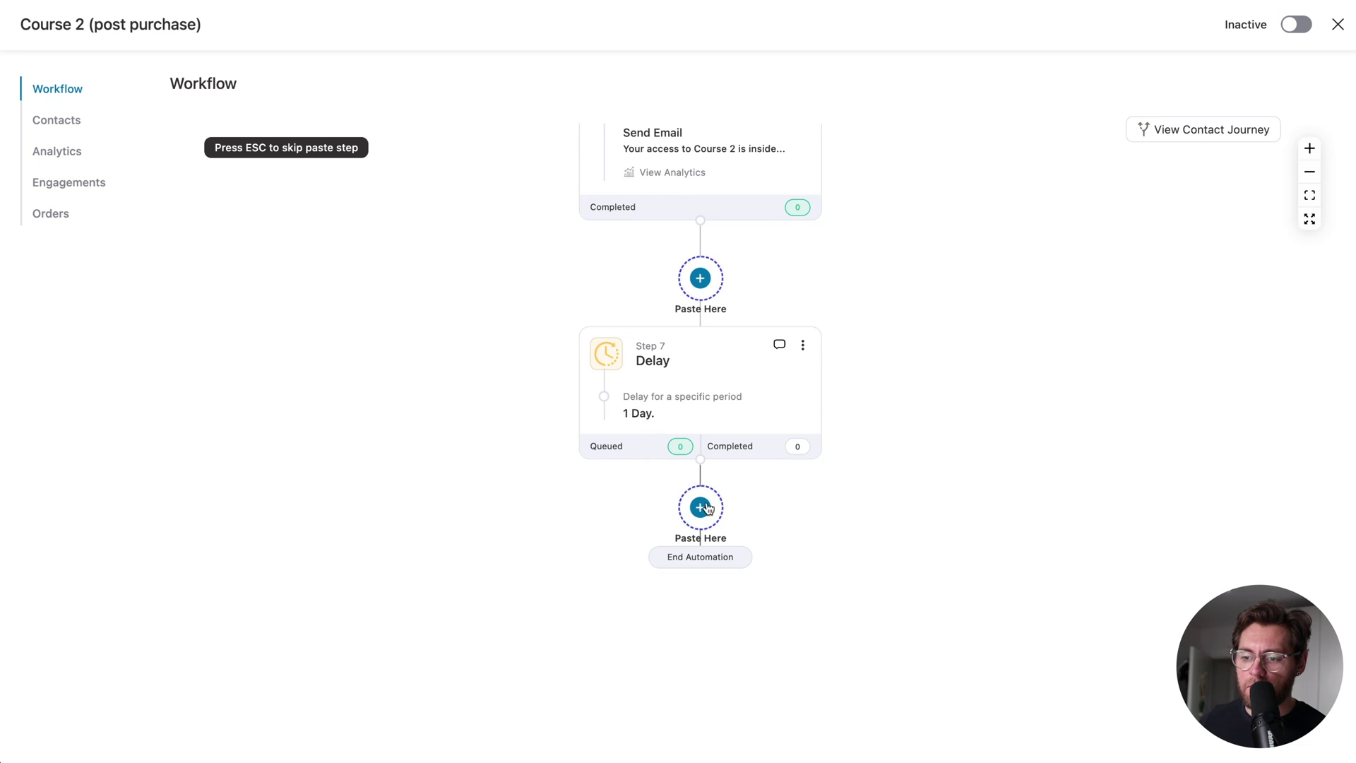
{"action": "left_click", "coordinate": [702, 506]}
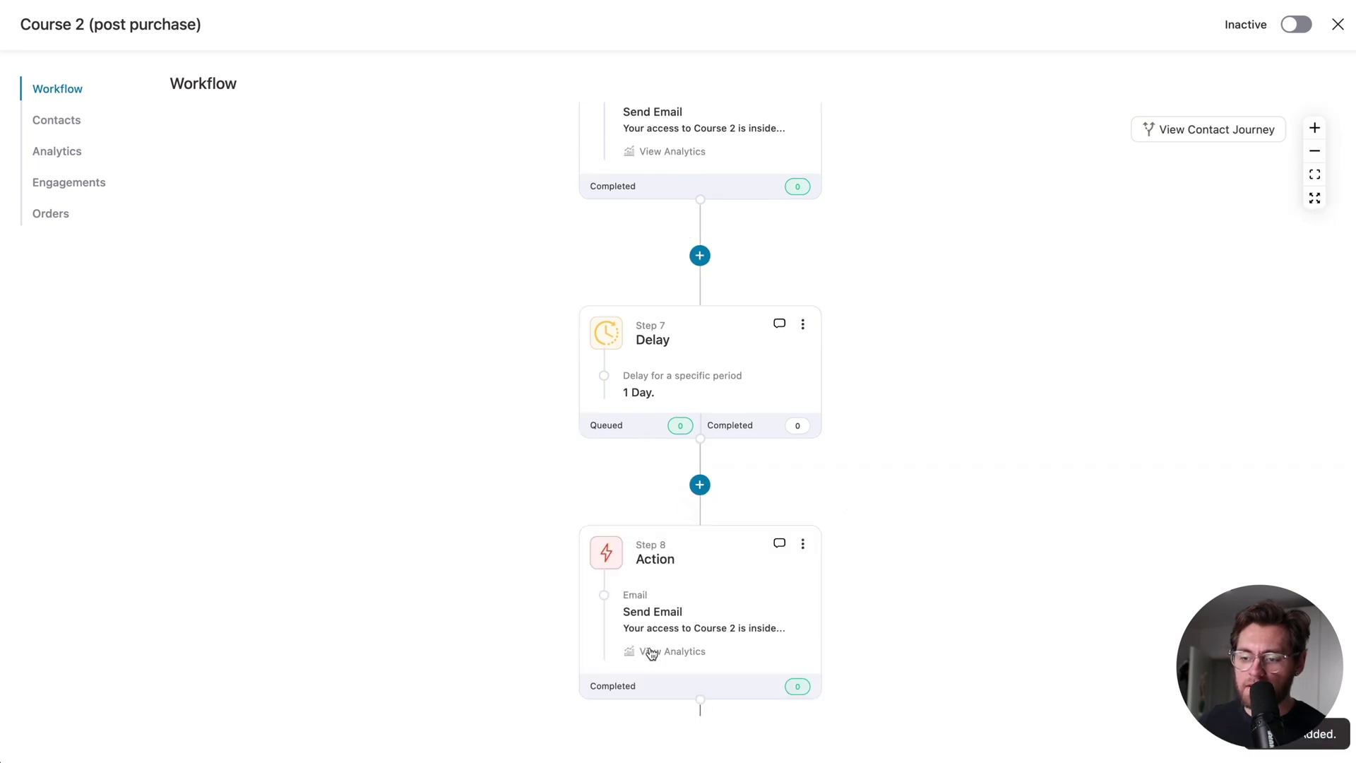
{"action": "scroll", "coordinate": [719, 631], "scroll_direction": "up", "scroll_amount": 3}
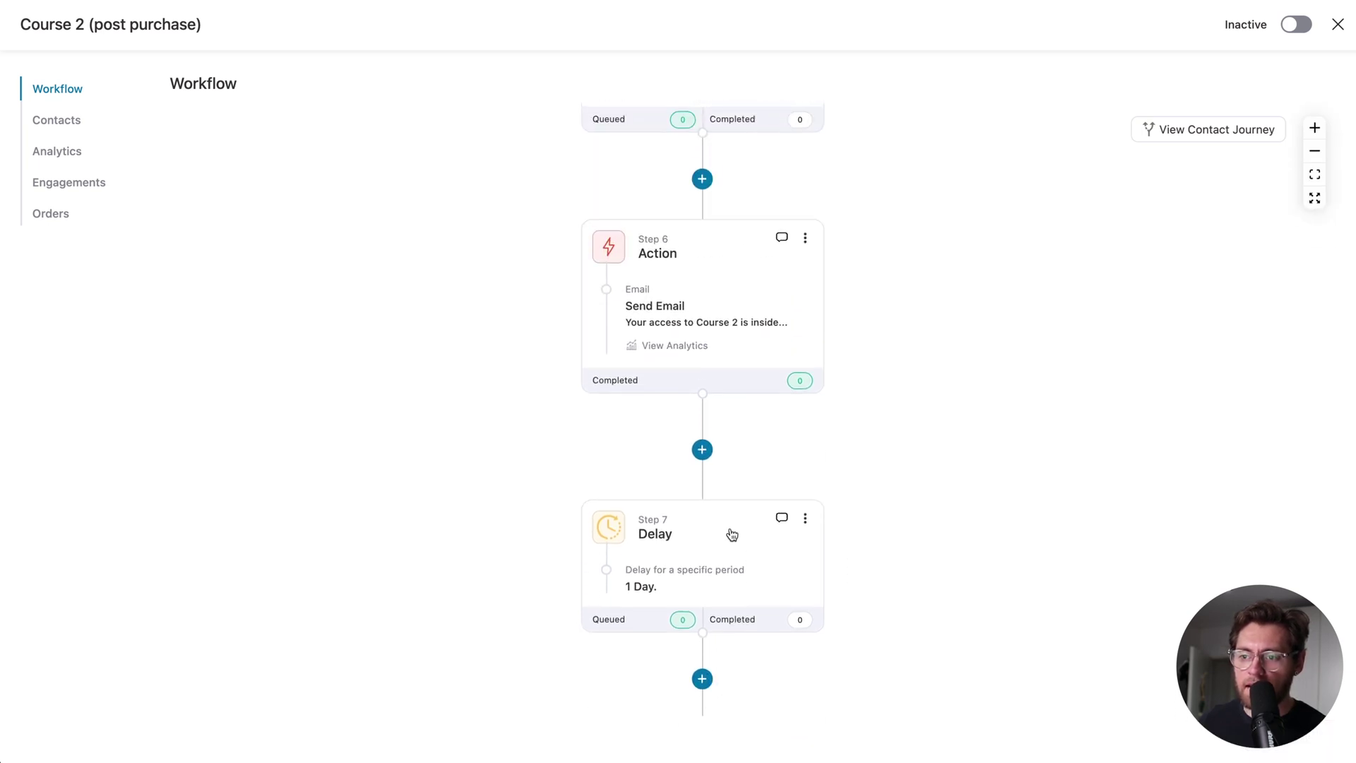
{"action": "scroll", "coordinate": [738, 295], "scroll_direction": "up", "scroll_amount": 5}
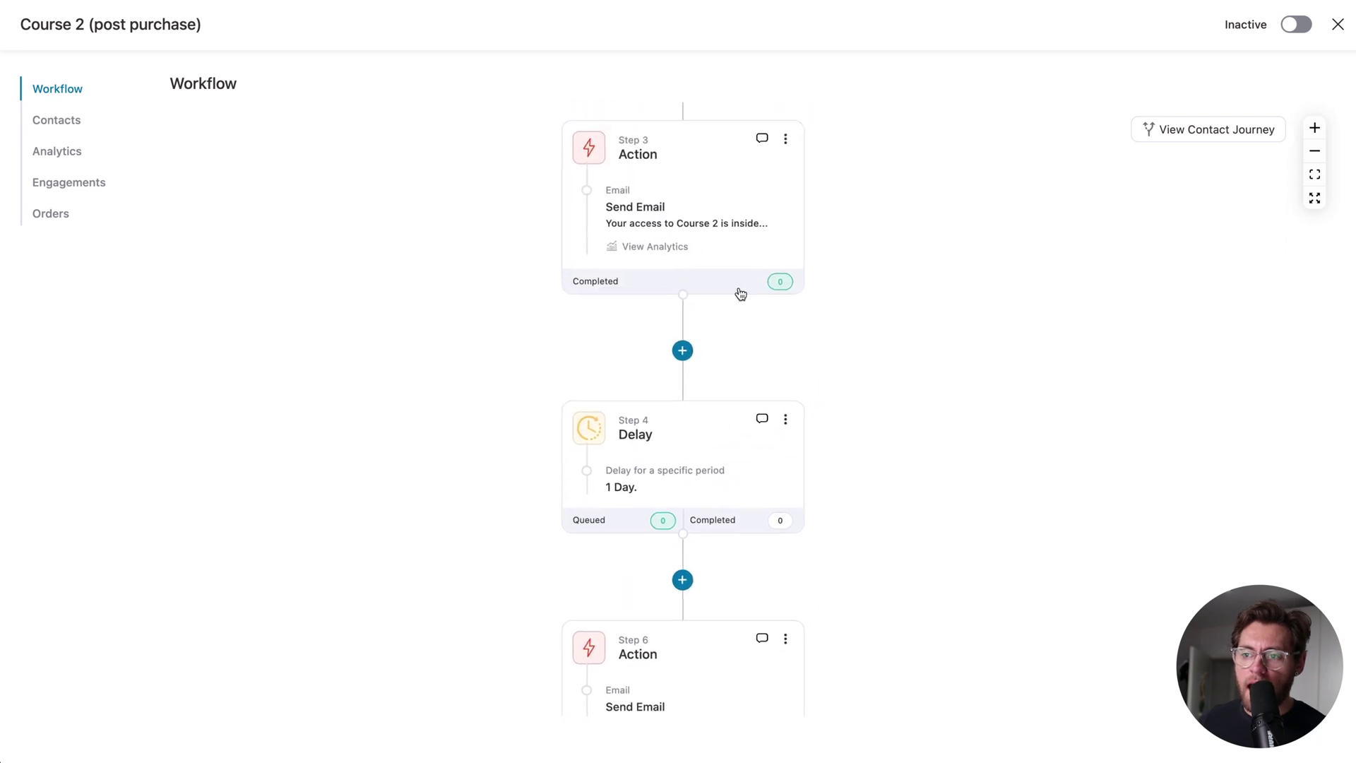
{"action": "scroll", "coordinate": [740, 293], "scroll_direction": "up", "scroll_amount": 3}
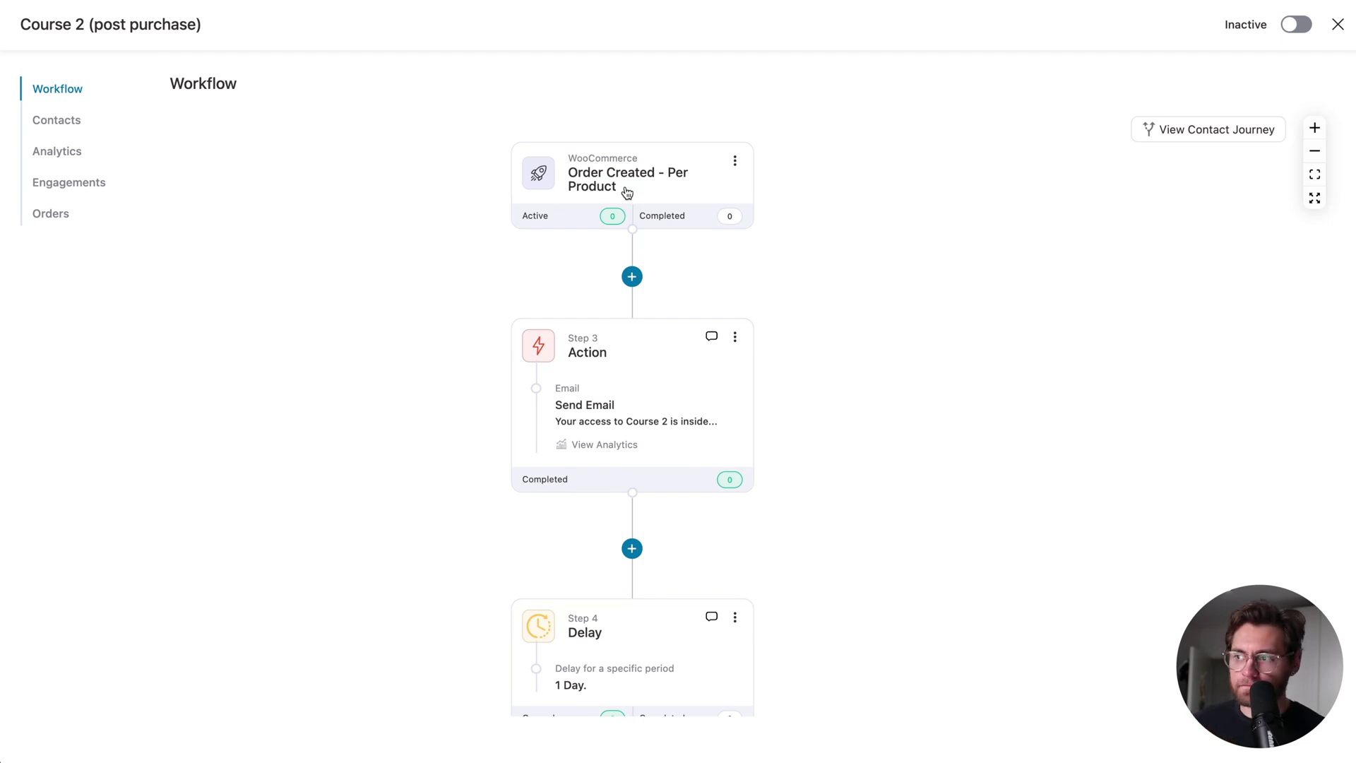
- Set Course 2 (post purchase) to Active, duplicate it, and open Course 2 (post purchase) (Copy)
{"action": "left_click", "coordinate": [1296, 29]}
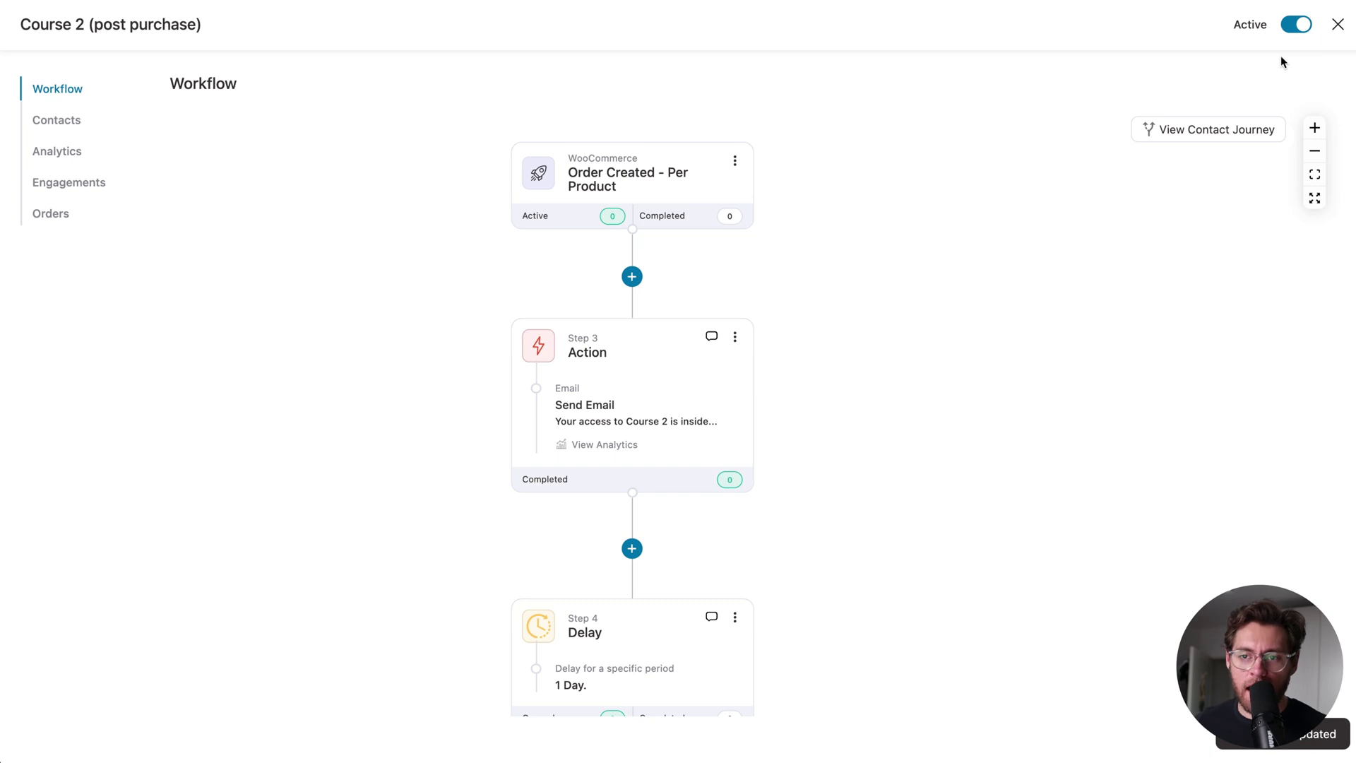
{"action": "left_click", "coordinate": [1337, 25]}
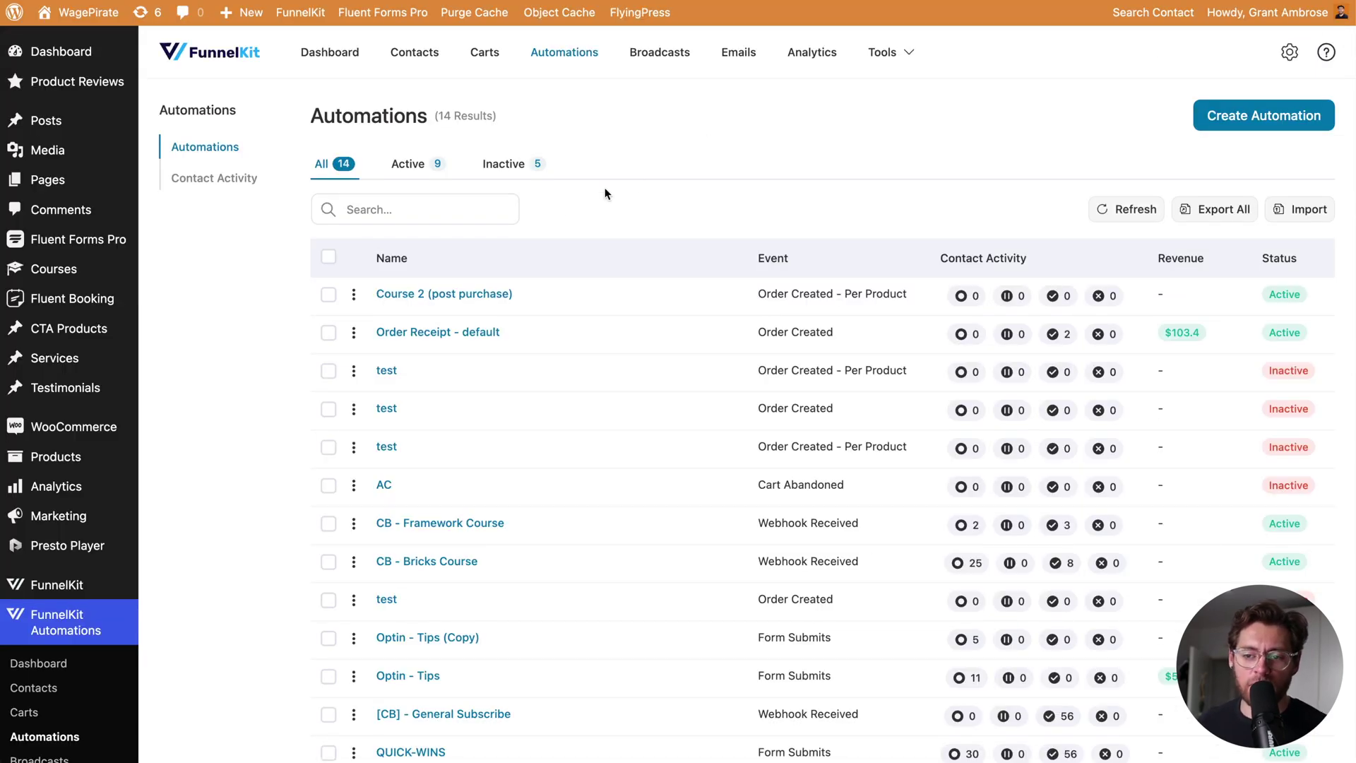
{"action": "left_click", "coordinate": [353, 293]}
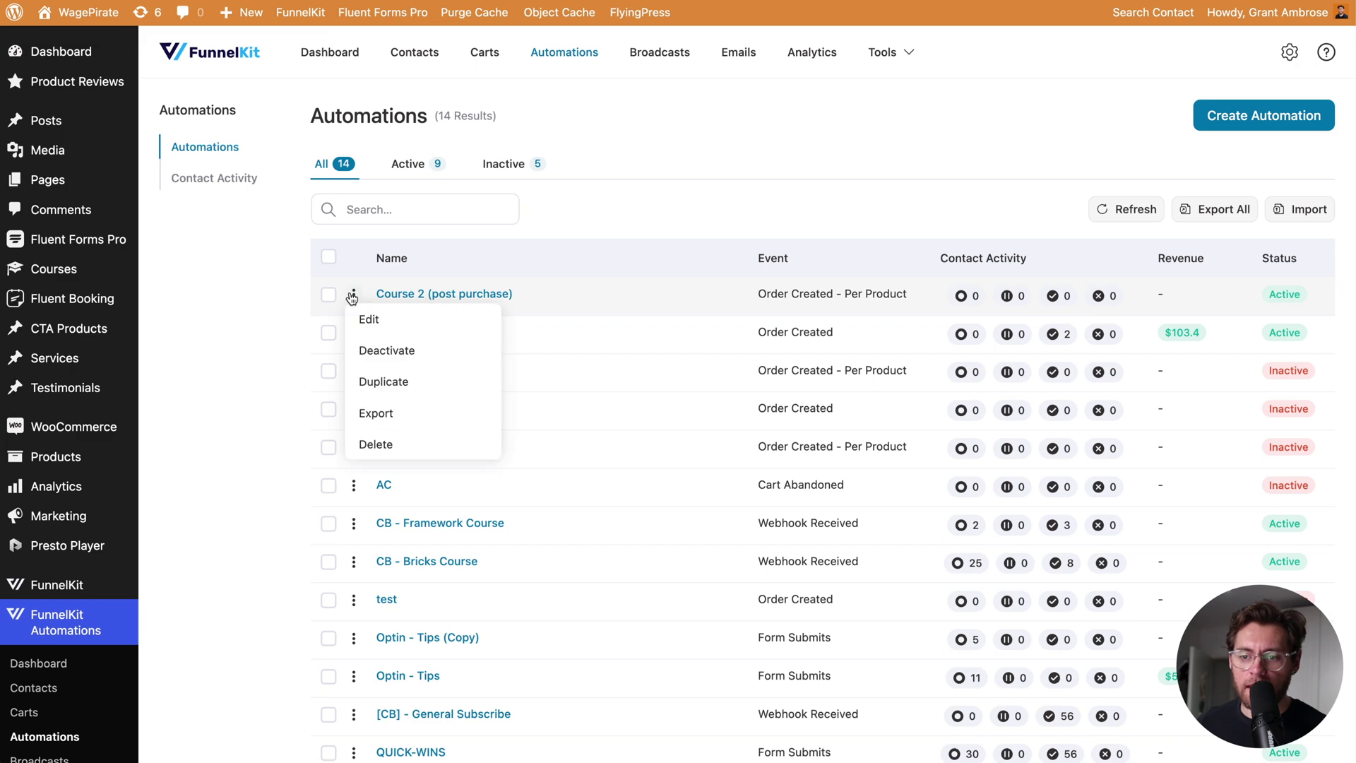
{"action": "left_click", "coordinate": [383, 380]}
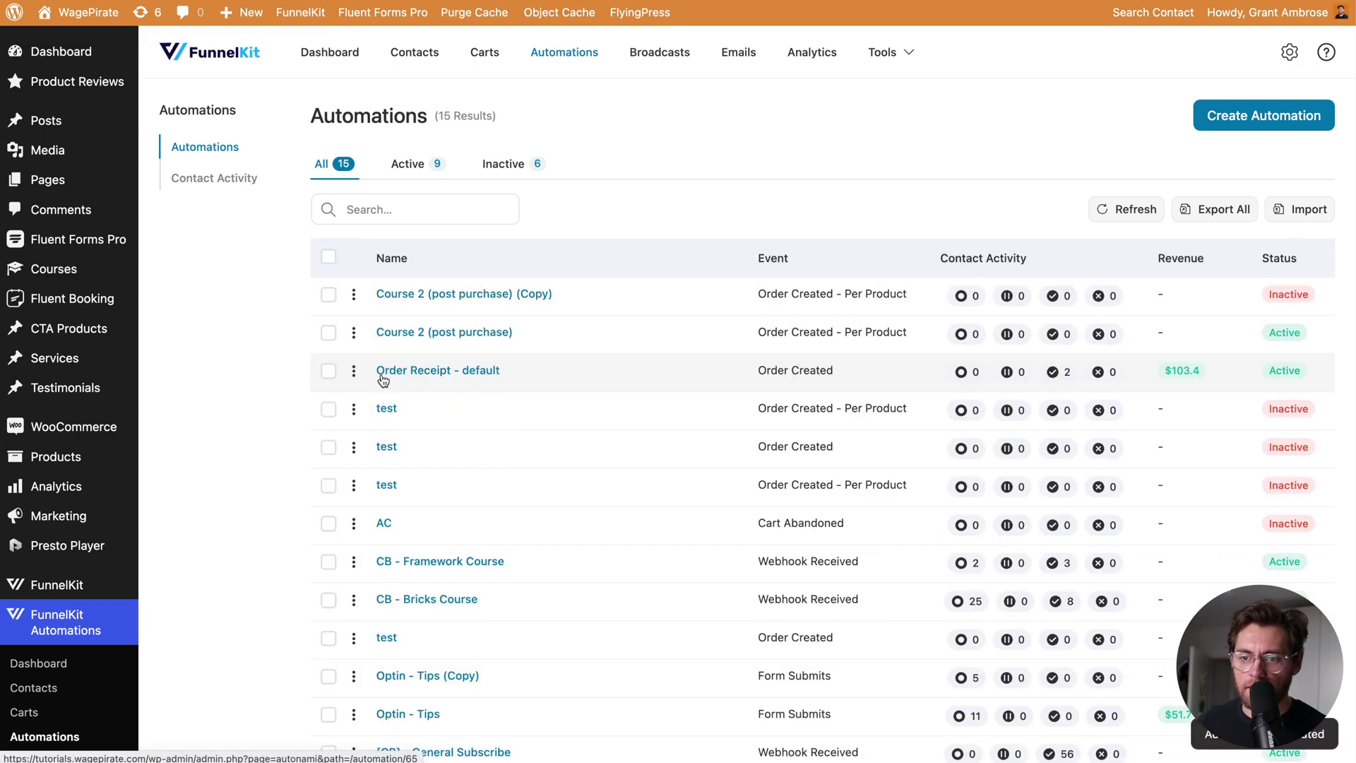
{"action": "left_click", "coordinate": [430, 294]}
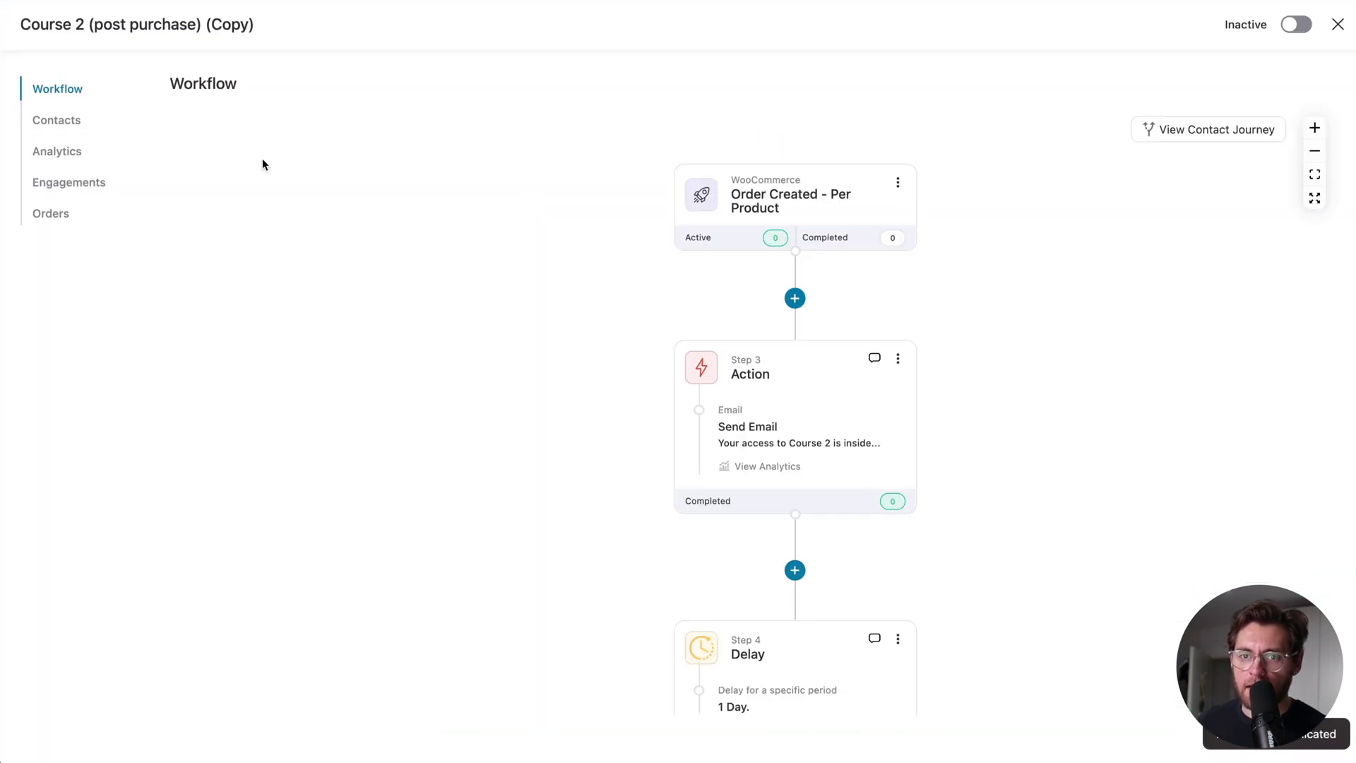
- Rename the copied automation to 'Course 3 (post purchase)', dropping the (Copy) suffix
{"action": "left_click", "coordinate": [80, 24]}
{"action": "left_click", "coordinate": [81, 24]}
{"action": "key", "text": "BackSpace"}
{"action": "type", "text": "3"}
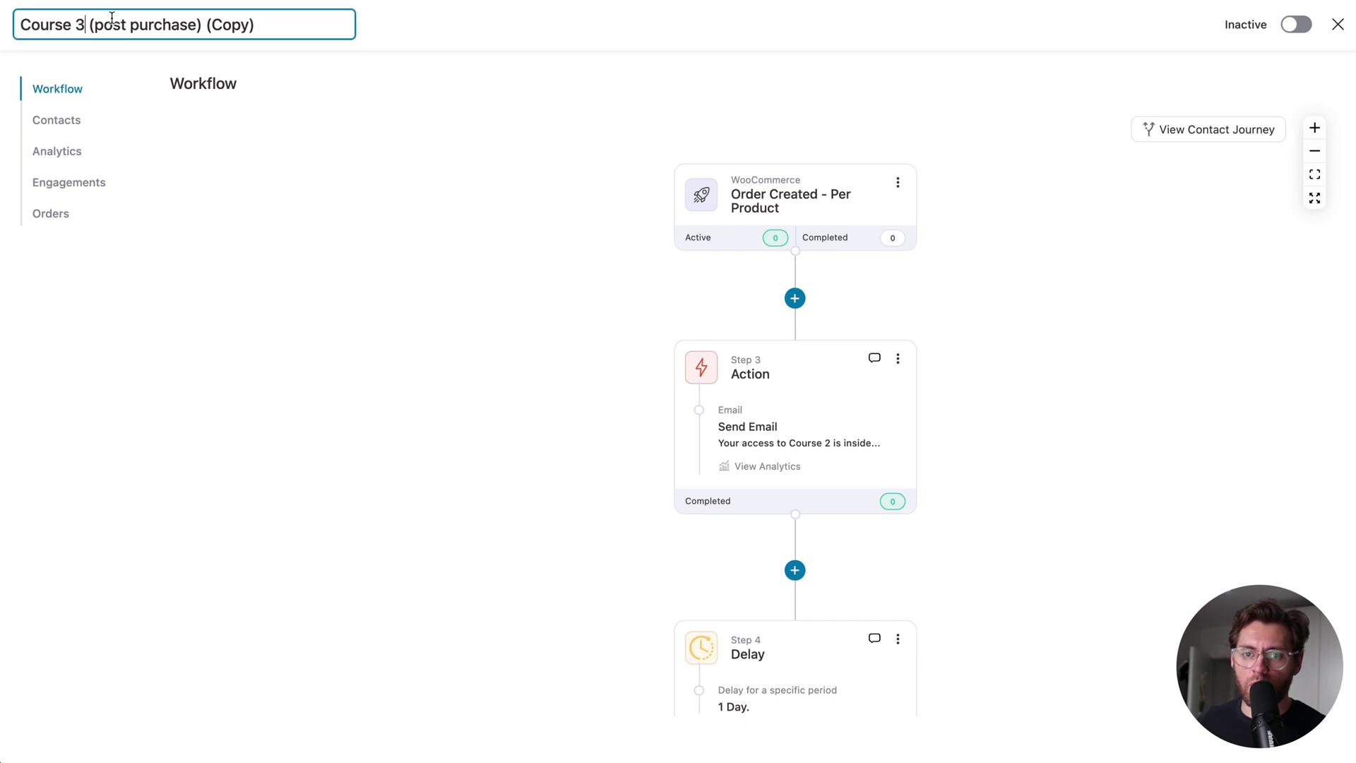
{"action": "left_click_drag", "start_coordinate": [198, 28], "coordinate": [272, 27]}
{"action": "key", "text": "BackSpace"}
{"action": "left_click", "coordinate": [426, 168]}
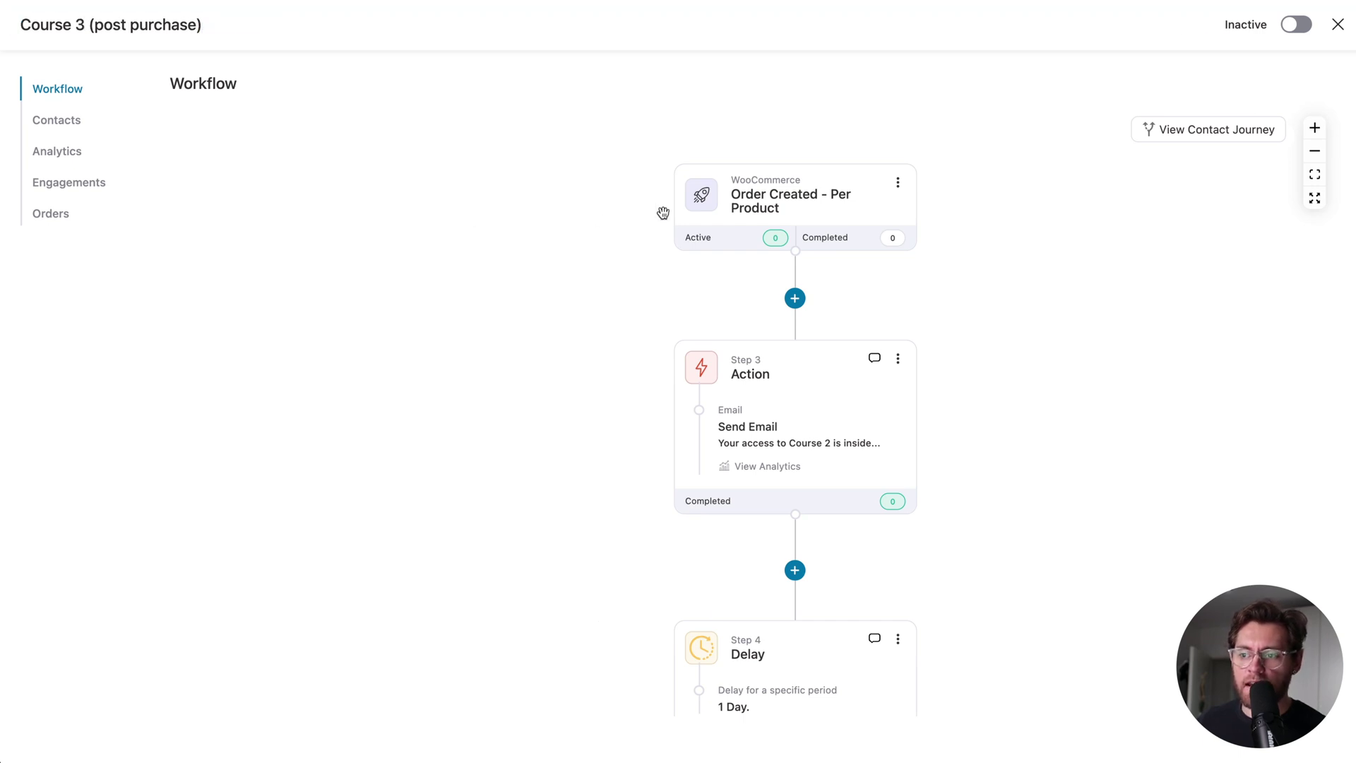
- Switch the Order Created trigger's product from Course Name 2 to Course Name 3
{"action": "left_click", "coordinate": [763, 212]}
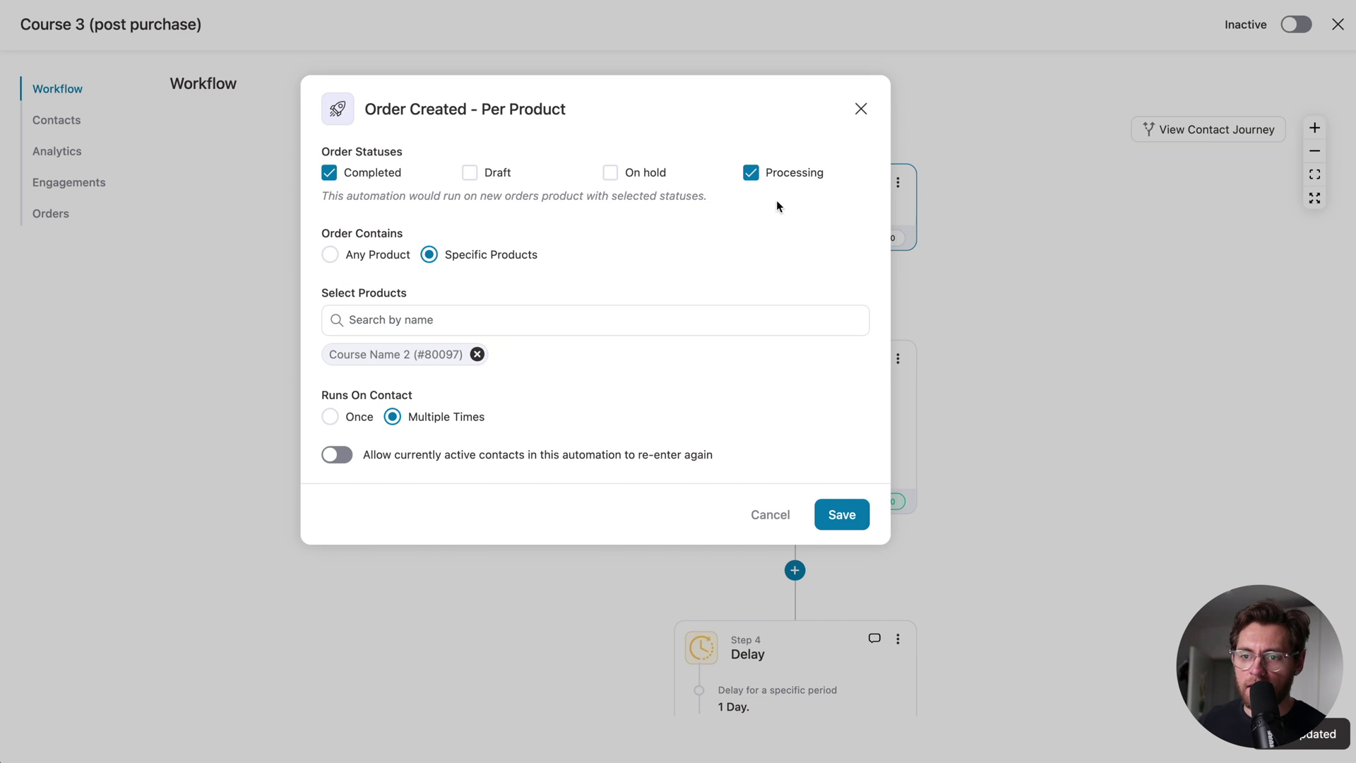
{"action": "left_click", "coordinate": [476, 354]}
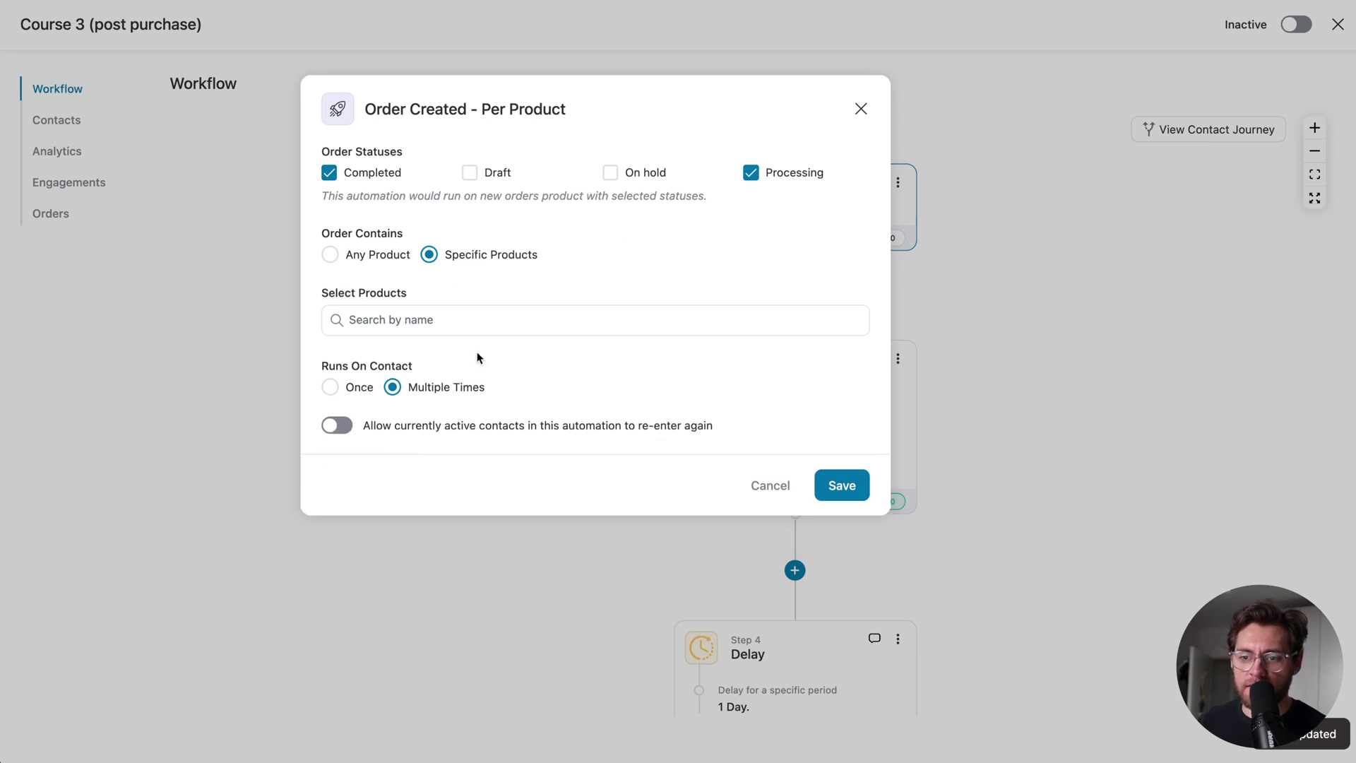
{"action": "left_click", "coordinate": [470, 328]}
{"action": "type", "text": "course"}
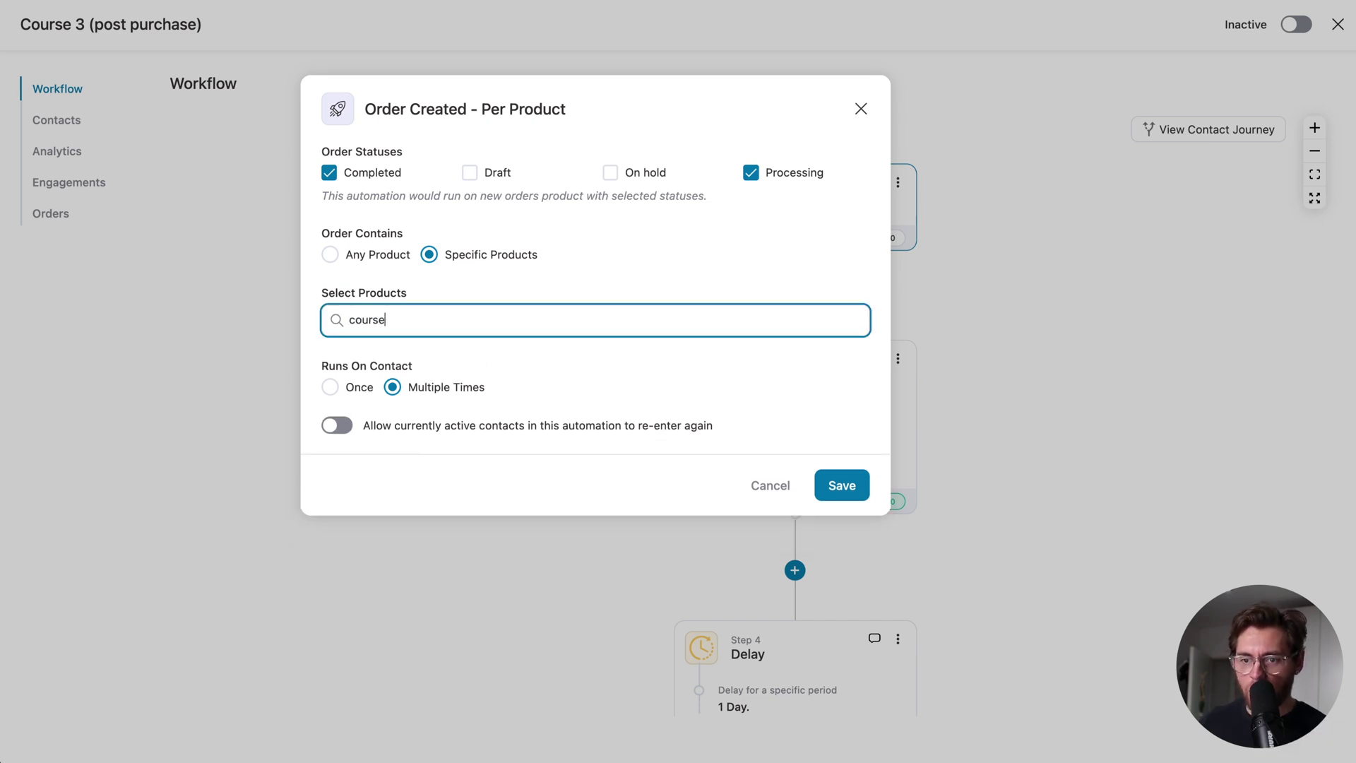
{"action": "left_click", "coordinate": [486, 435]}
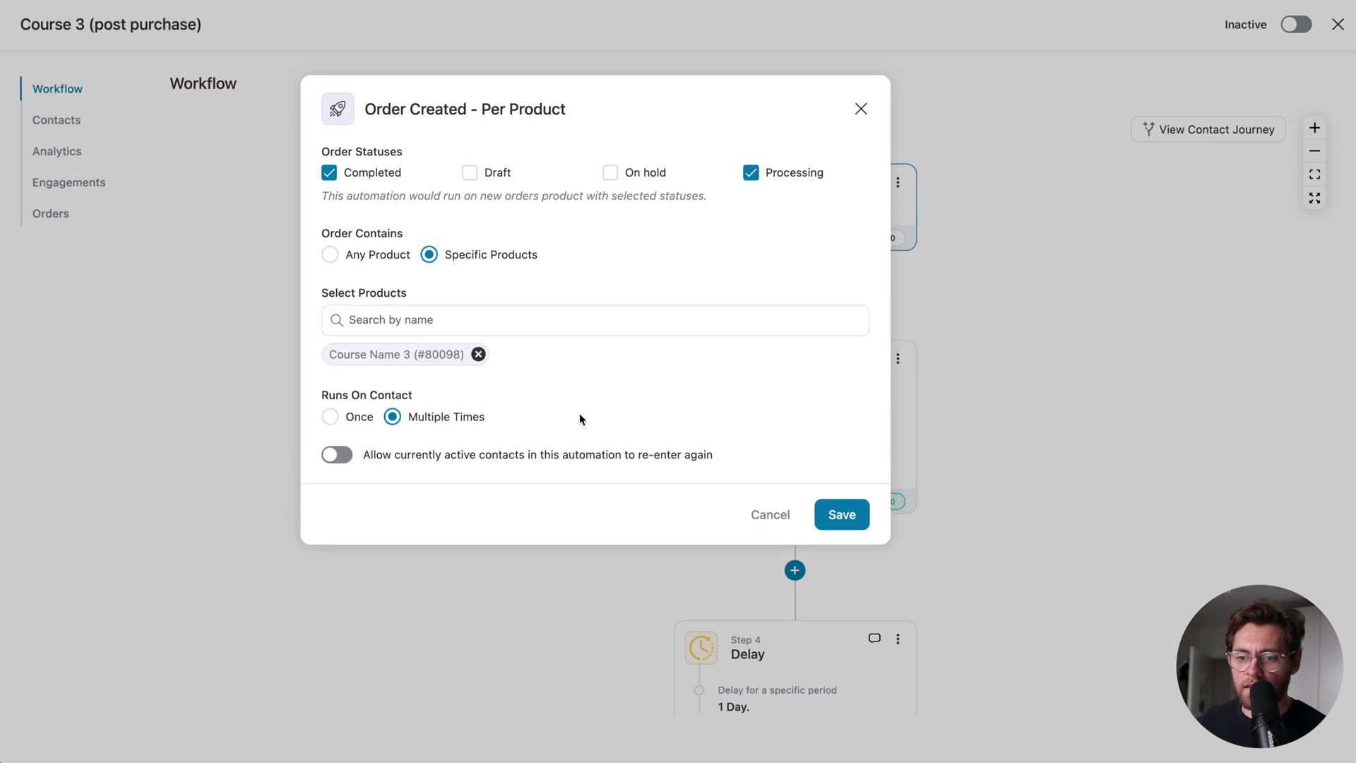
{"action": "left_click", "coordinate": [842, 515]}
- Edit the Step 3 email subject to say Course 3 instead of Course 2, and save
{"action": "scroll", "coordinate": [926, 366], "scroll_direction": "down", "scroll_amount": 1}
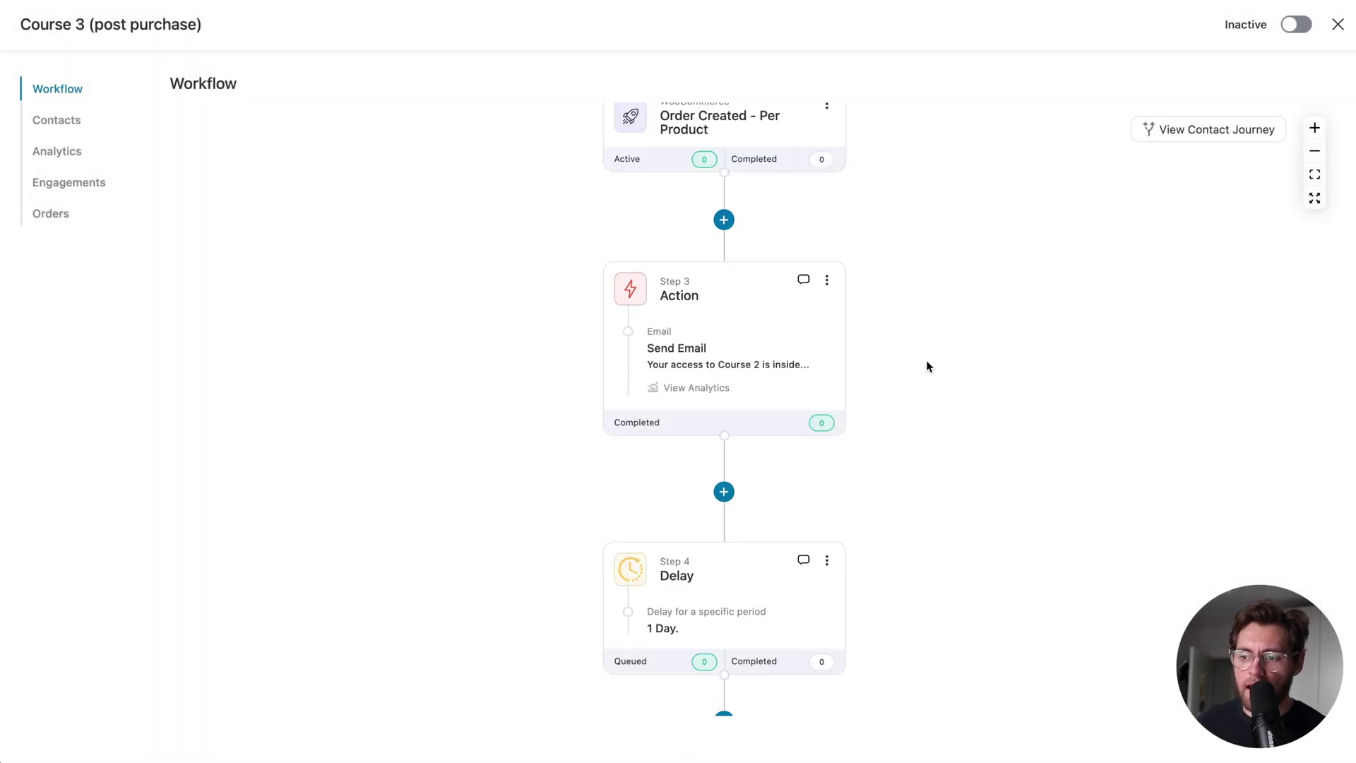
{"action": "left_click", "coordinate": [755, 346]}
{"action": "left_click", "coordinate": [459, 254]}
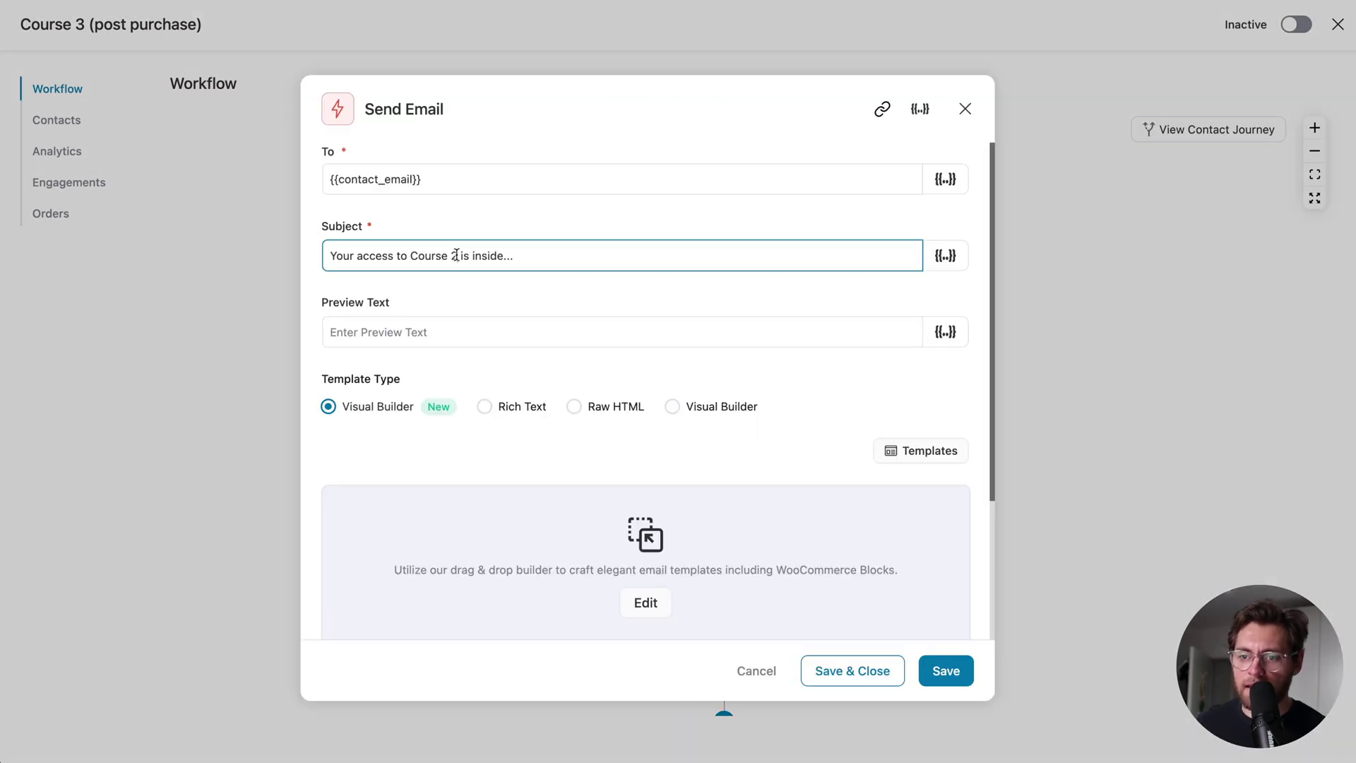
{"action": "key", "text": "BackSpace"}
{"action": "type", "text": "3"}
{"action": "scroll", "coordinate": [699, 409], "scroll_direction": "down", "scroll_amount": 3}
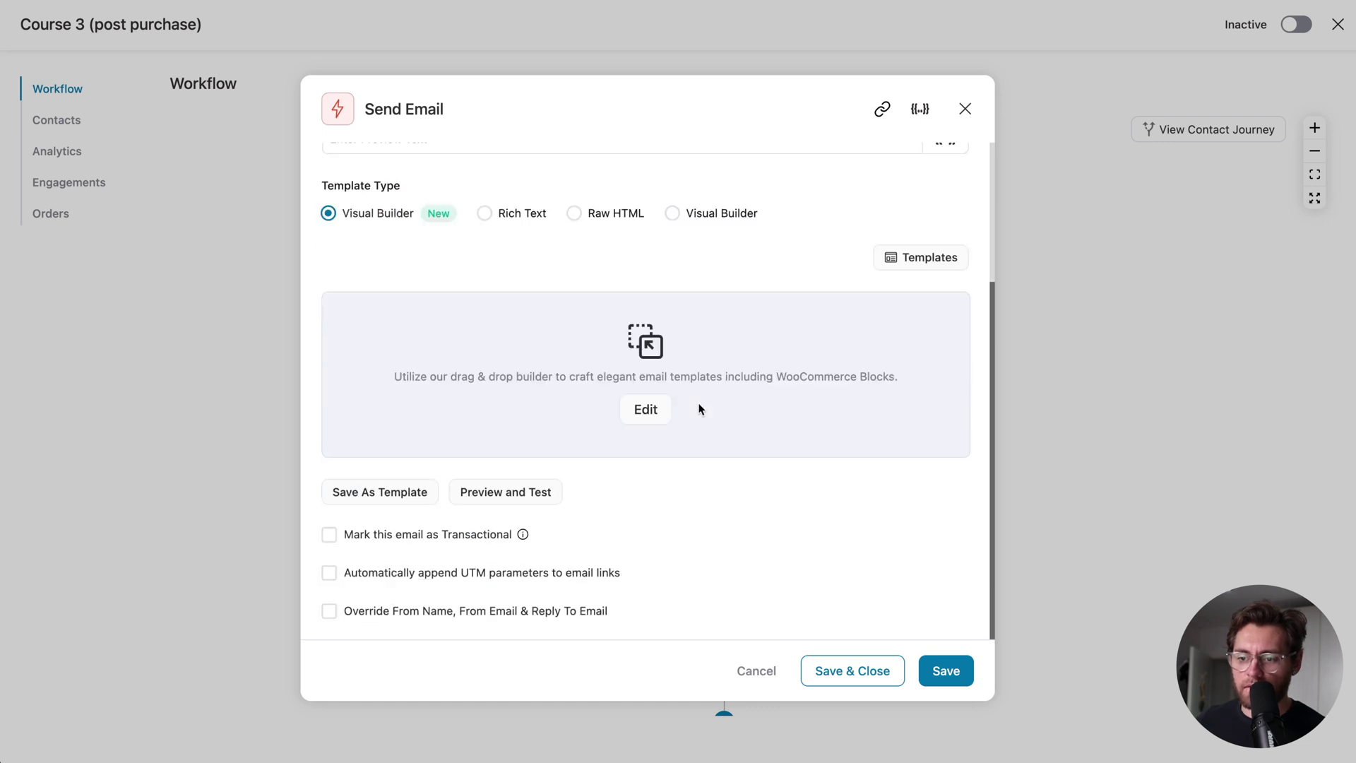
{"action": "left_click", "coordinate": [844, 671]}
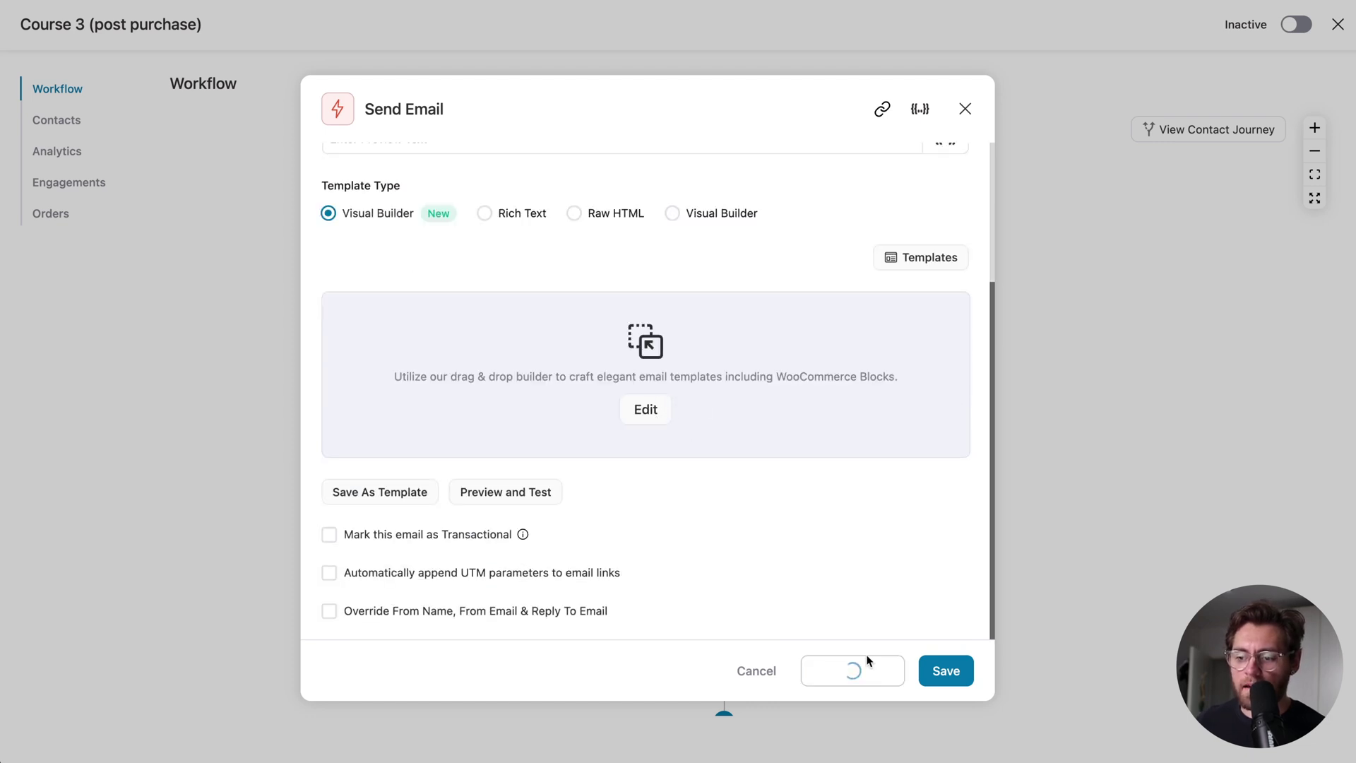
{"action": "scroll", "coordinate": [1011, 576], "scroll_direction": "down", "scroll_amount": 10}
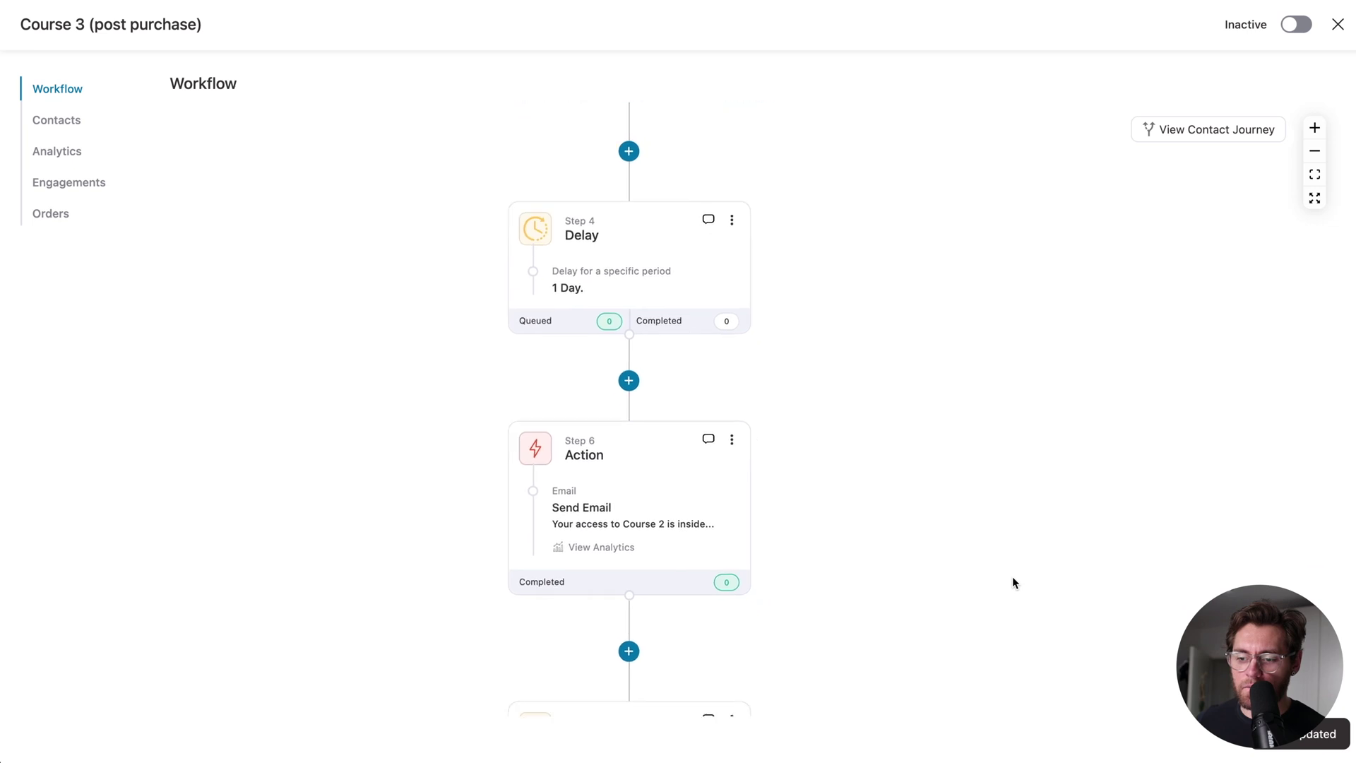